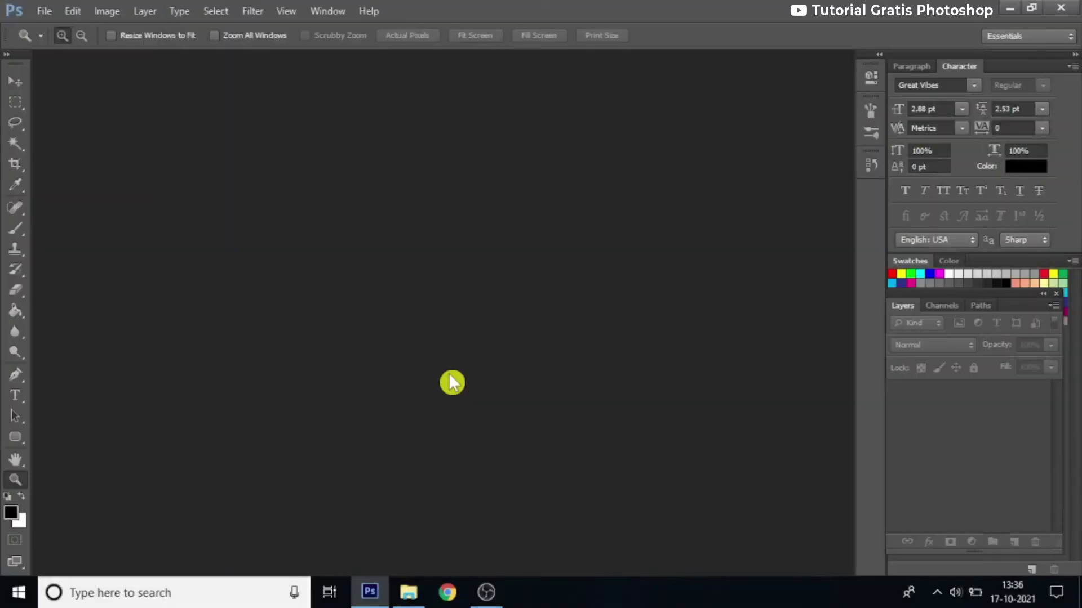
Create a new 10 cm by 10 cm white canvas at 300 Pixels/Inch resolution
key(r)
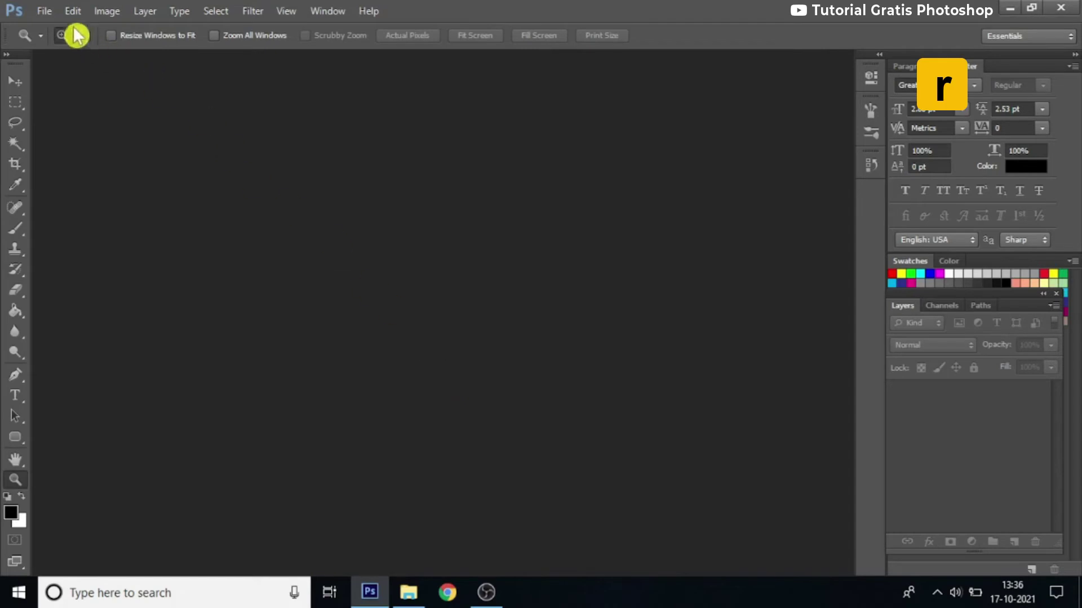
click(35, 9)
click(85, 30)
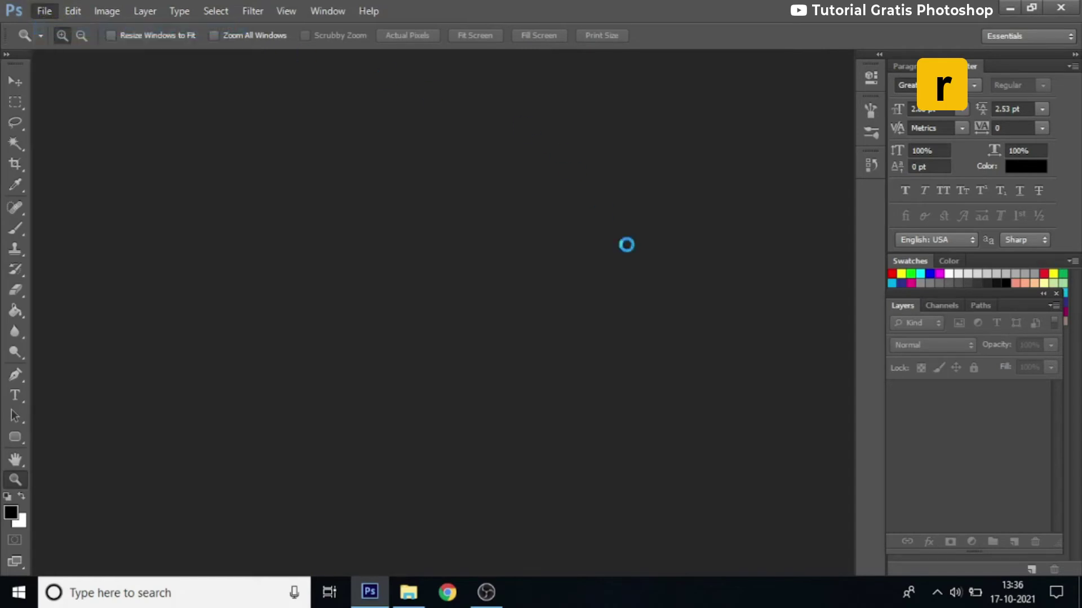
double_click(507, 207)
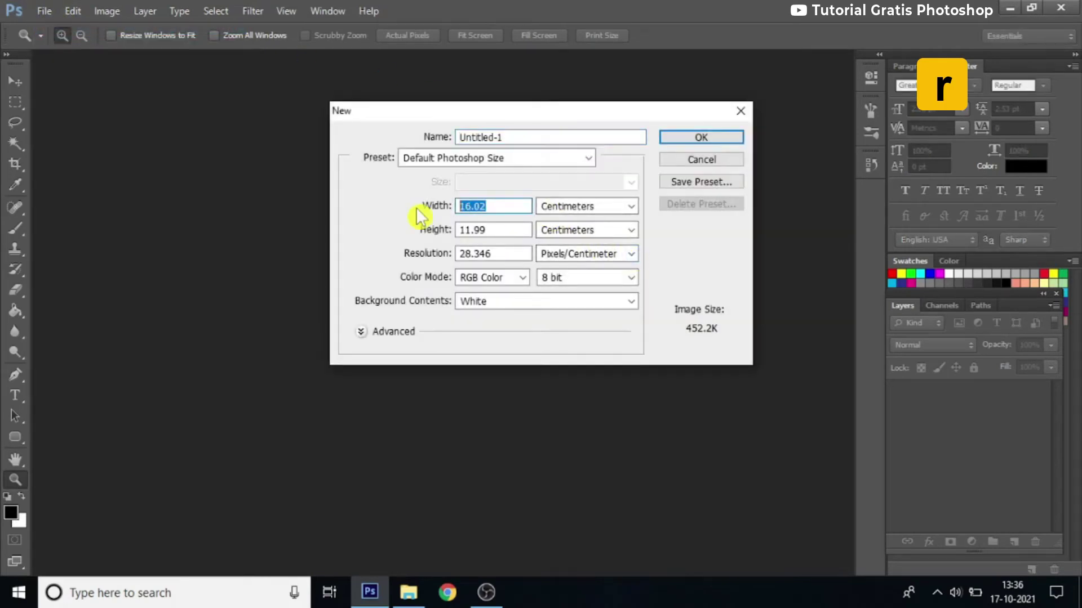
text(10)
key(Tab)
text(1)
double_click(507, 254)
text(300)
click(546, 255)
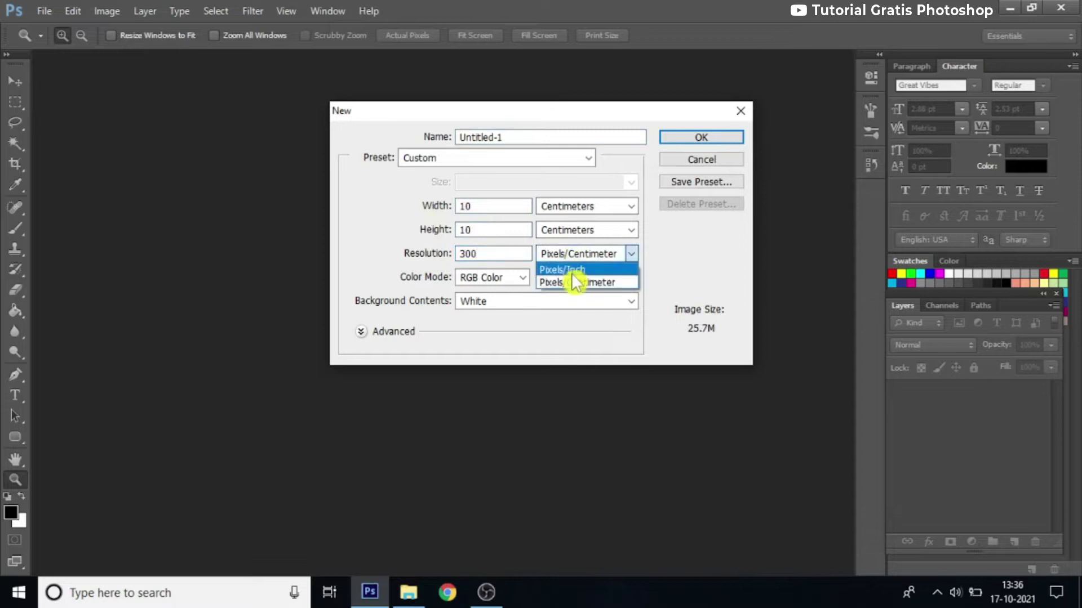
click(564, 269)
click(667, 138)
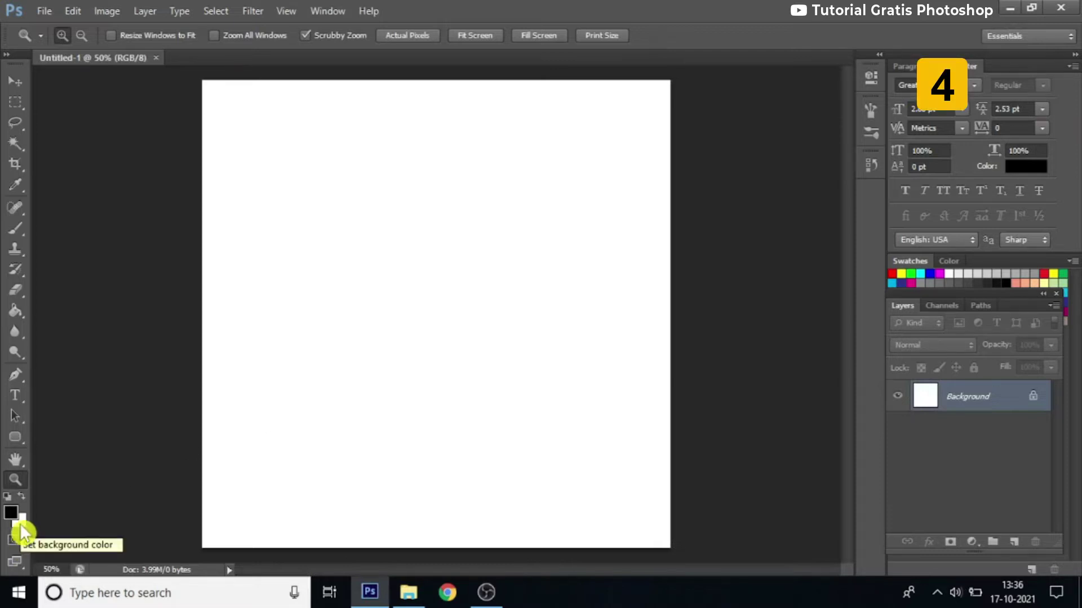
Set the background colour to green 018b4f and fill the Background layer with it
click(22, 525)
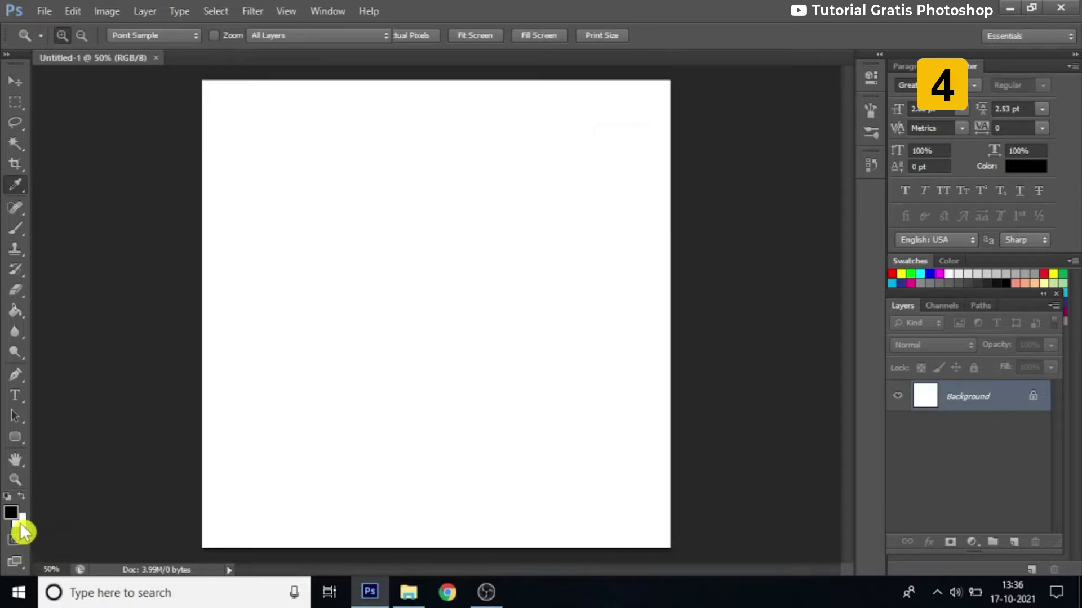
click(820, 295)
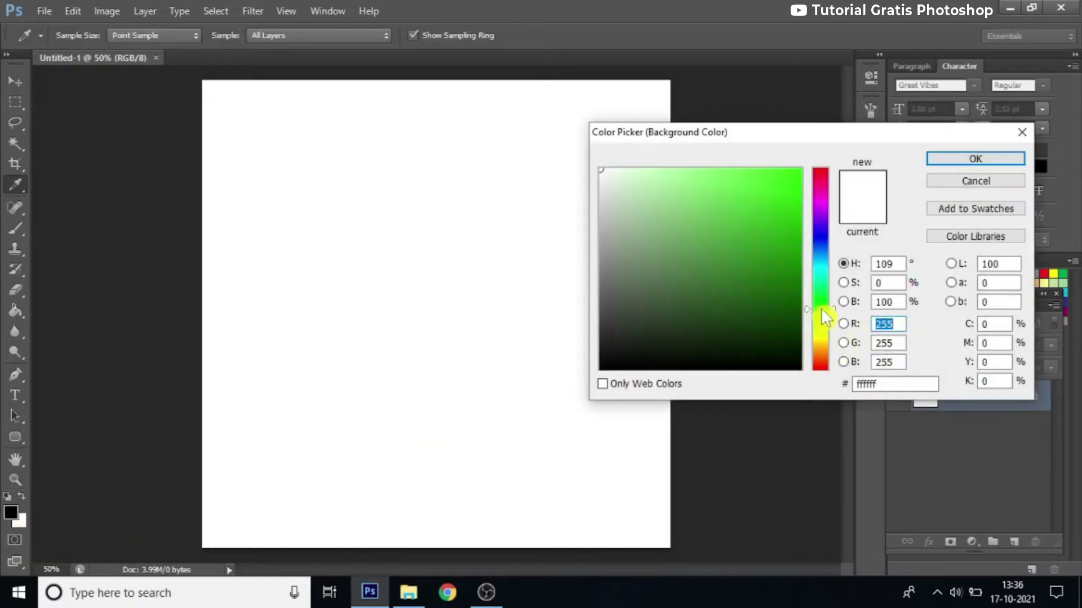
click(798, 260)
drag(835, 293, 835, 284)
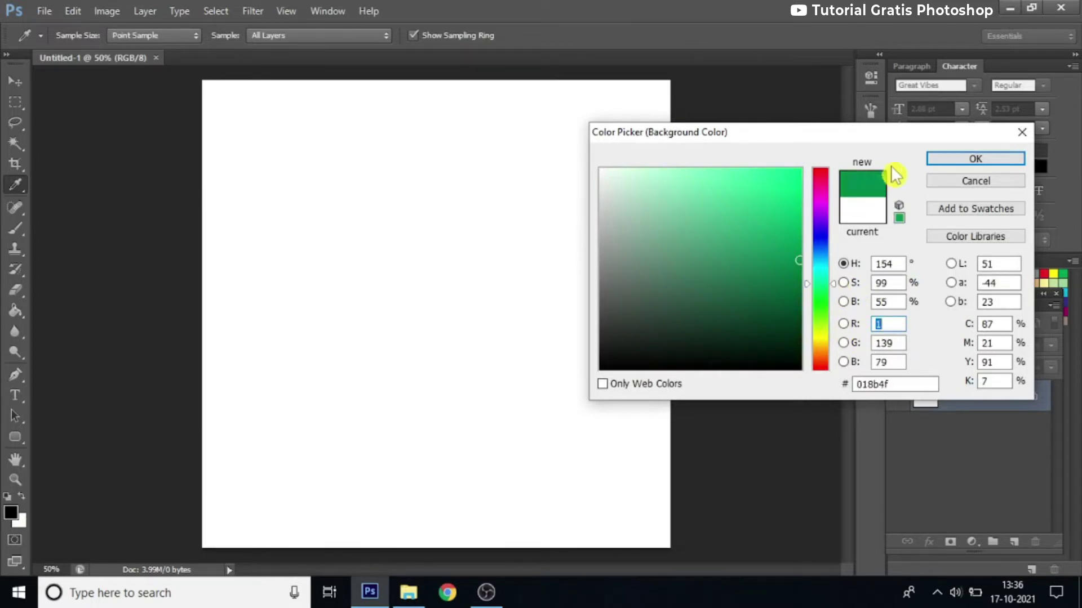
click(944, 162)
key(z)
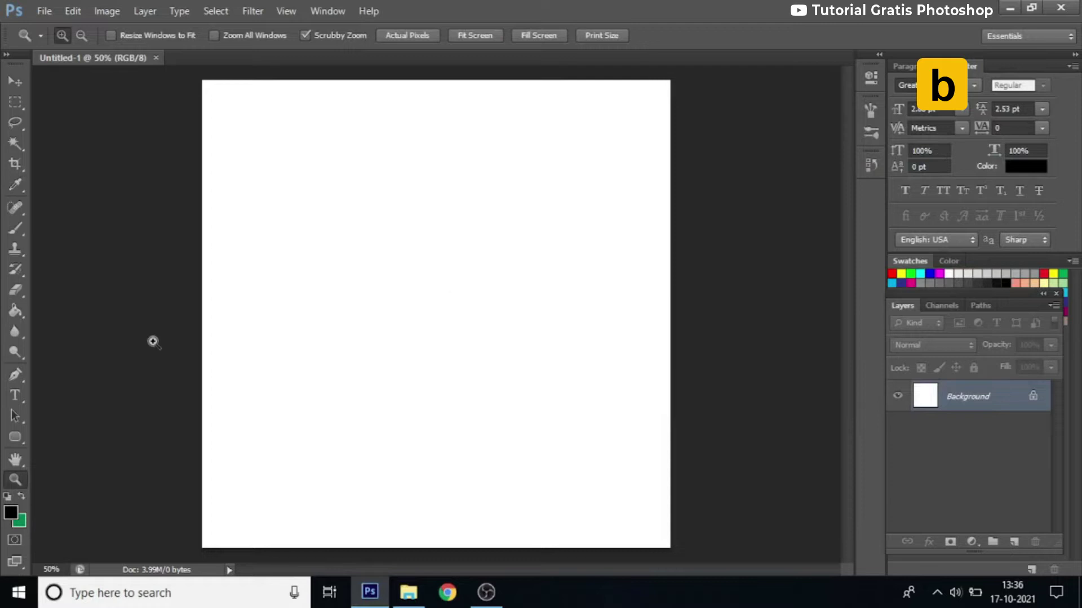
key(ctrl+Delete)
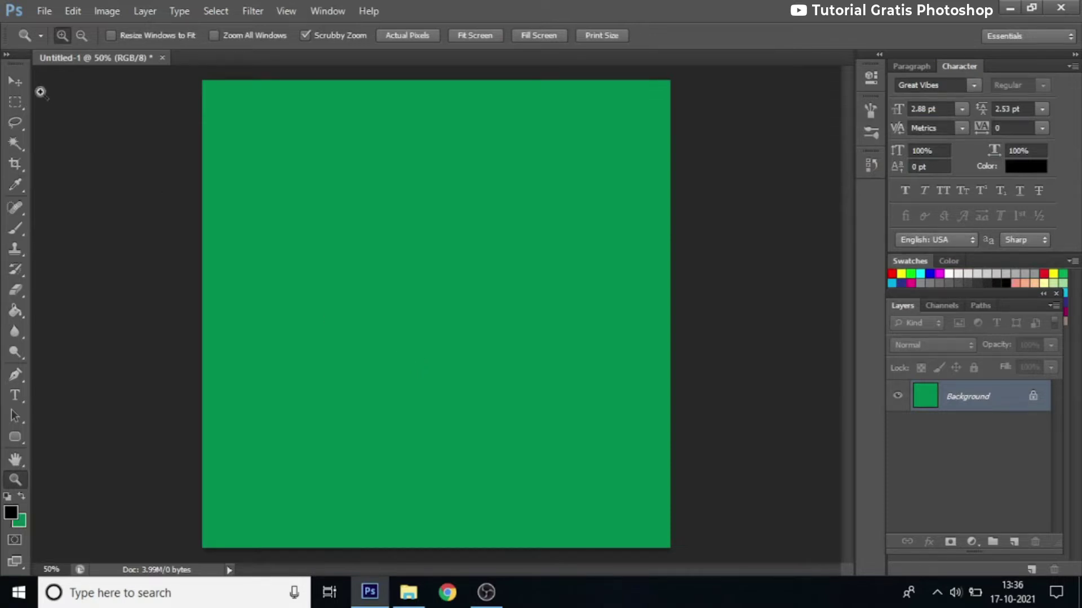
Make a circular centre selection feathered by 200 px, then invert it
drag(15, 102, 108, 117)
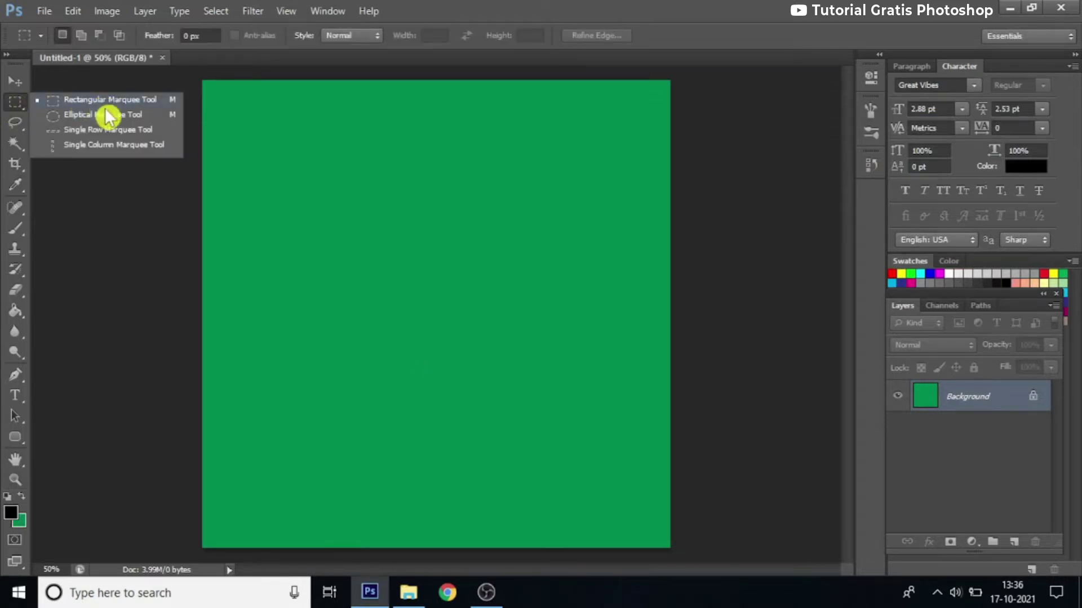
click(108, 116)
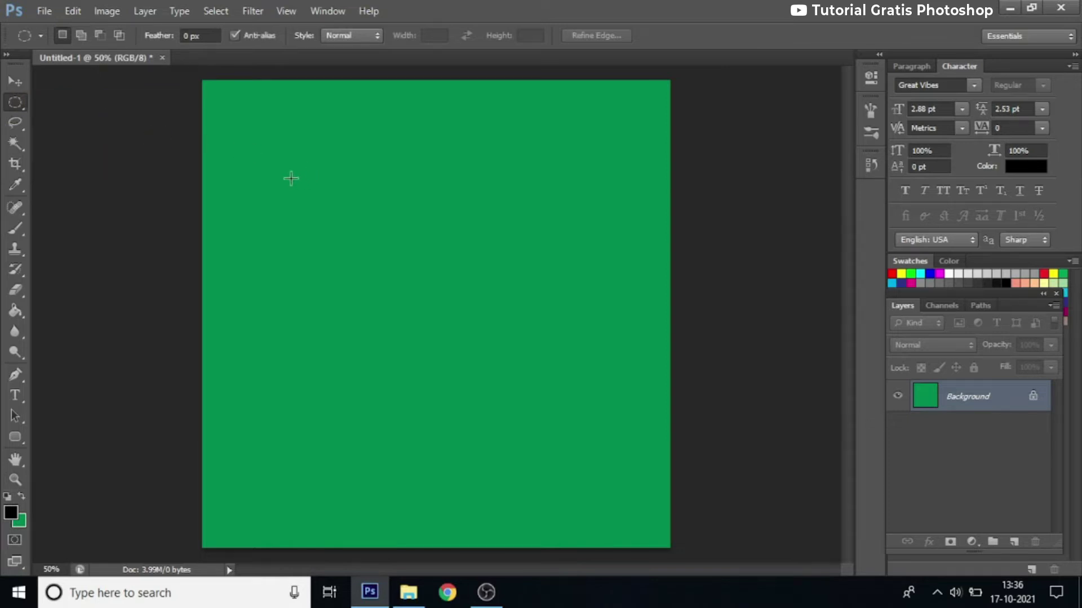
drag(294, 185, 580, 475)
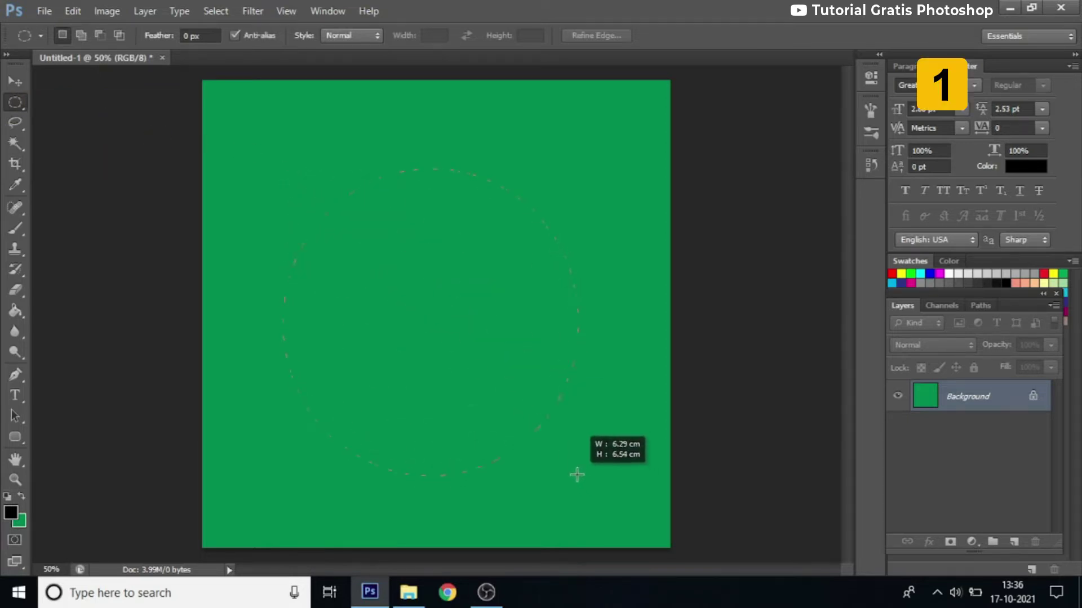
drag(483, 375, 488, 367)
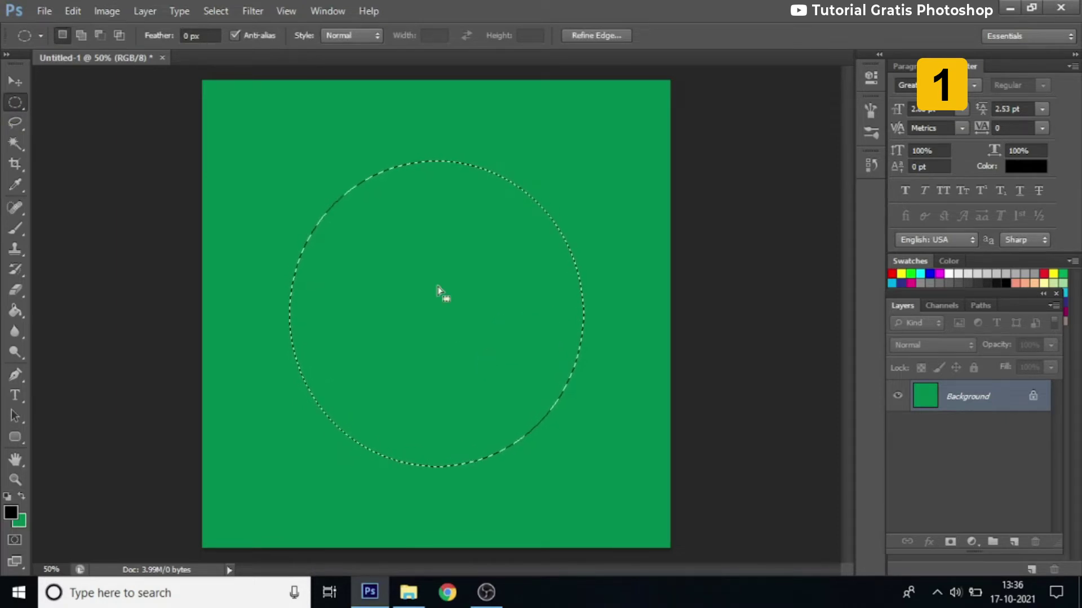
right_click(433, 255)
click(465, 301)
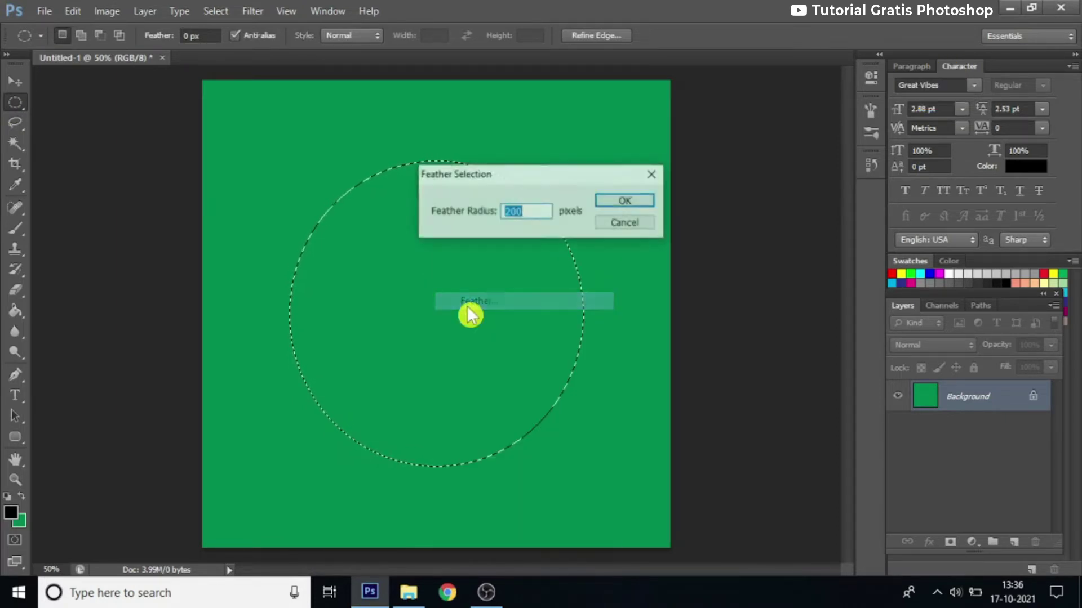
click(640, 205)
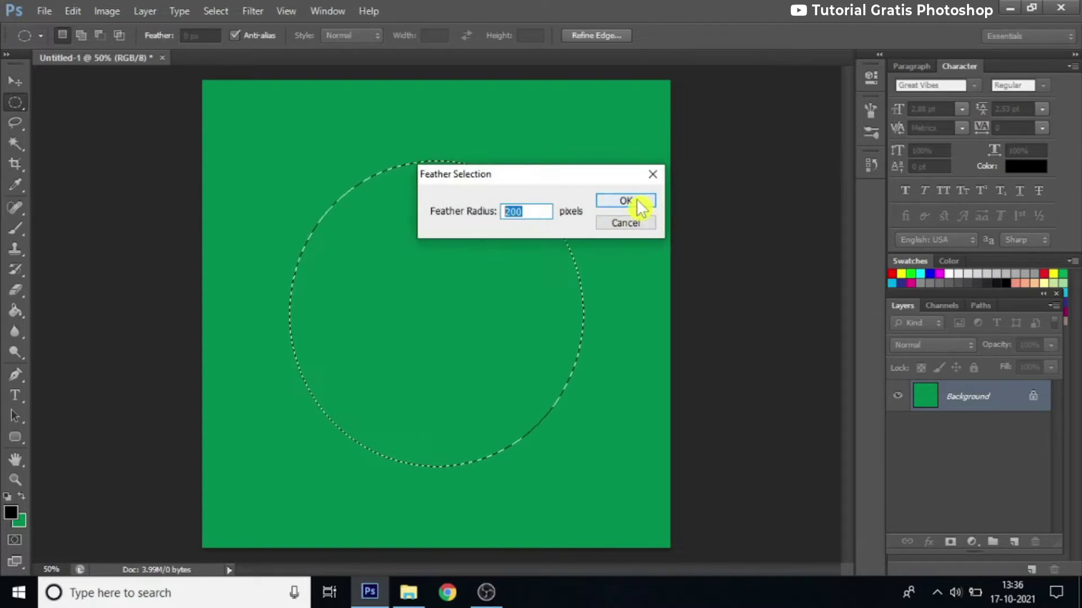
click(639, 205)
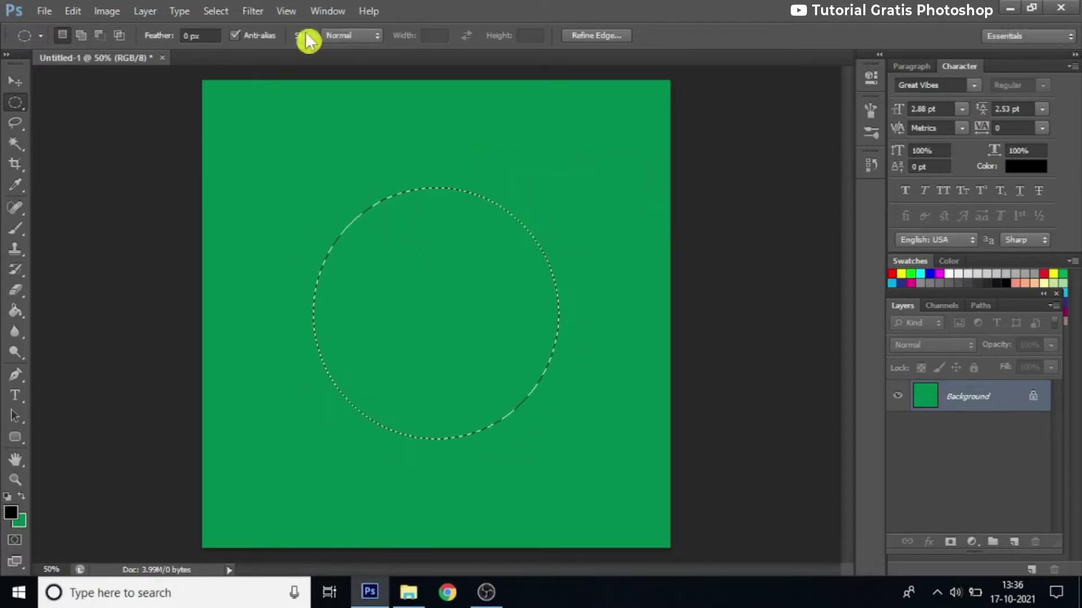
click(217, 11)
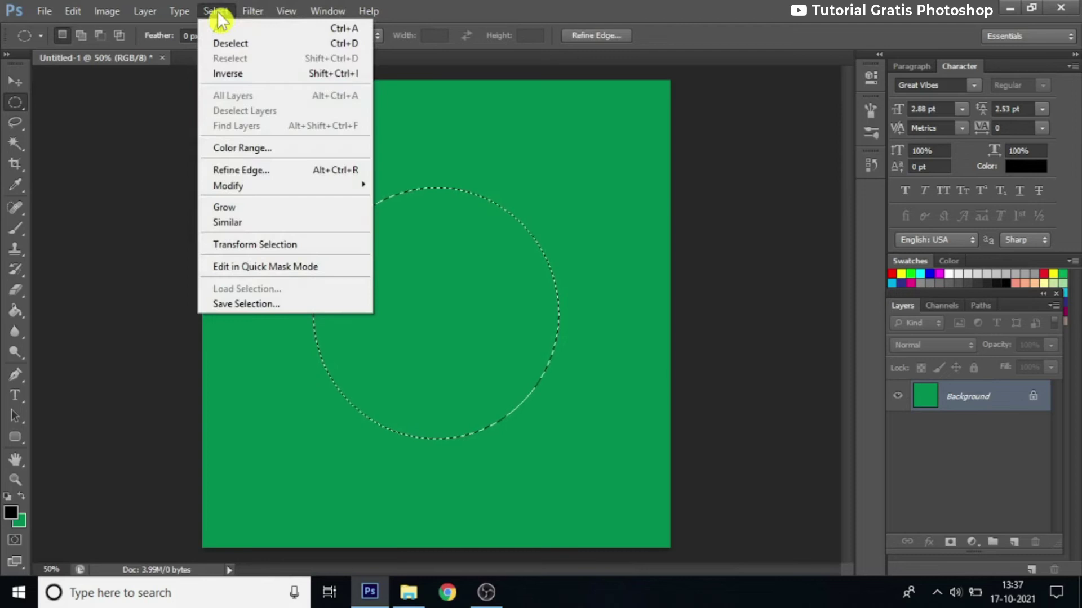
click(240, 75)
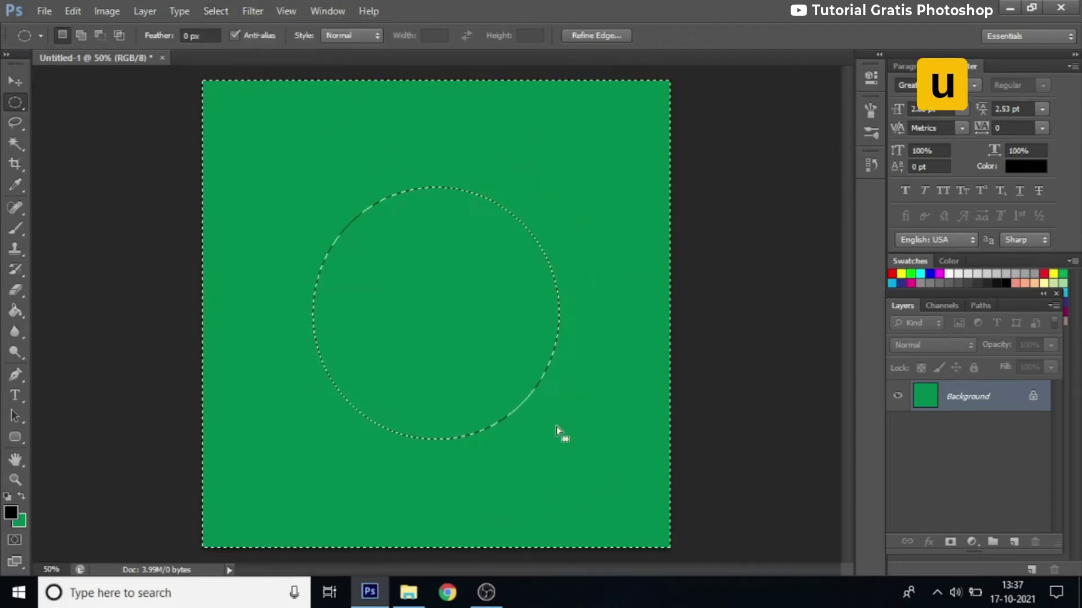
Fill the inverted area with black on a new layer and deselect
click(1014, 542)
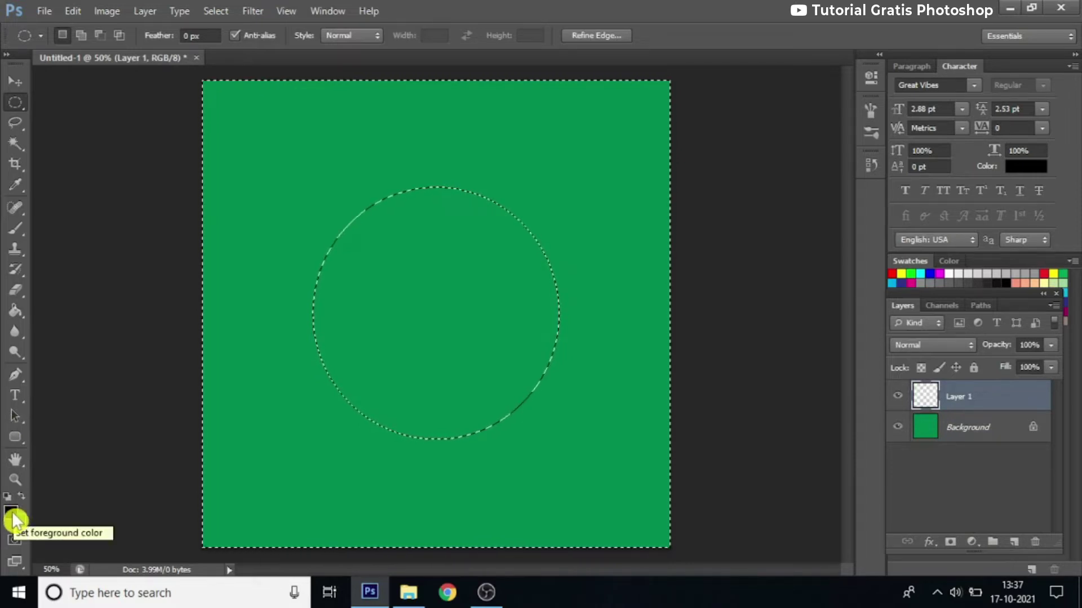
click(18, 312)
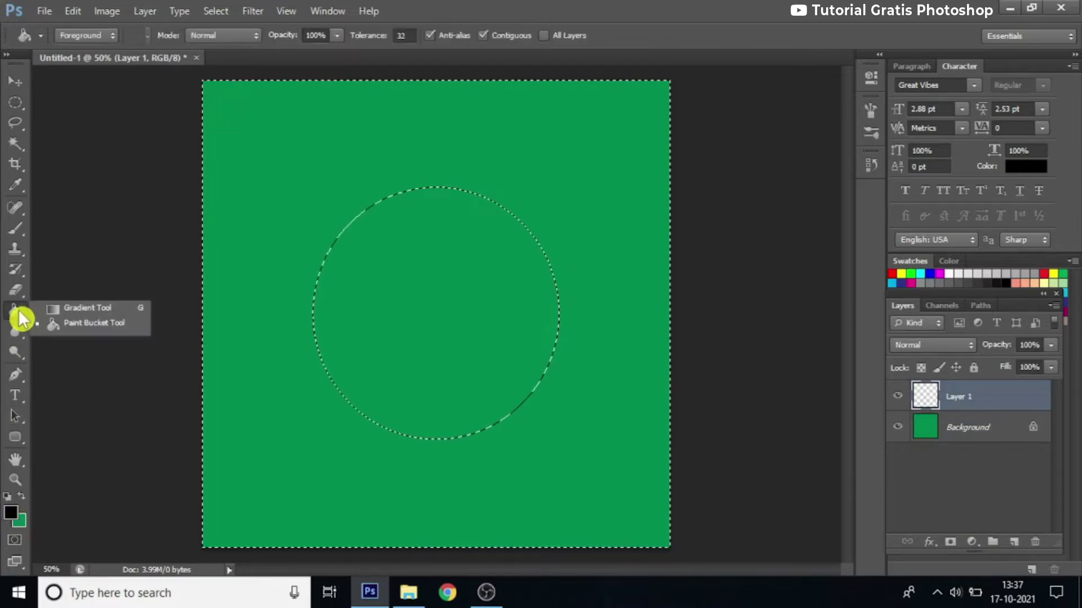
click(101, 323)
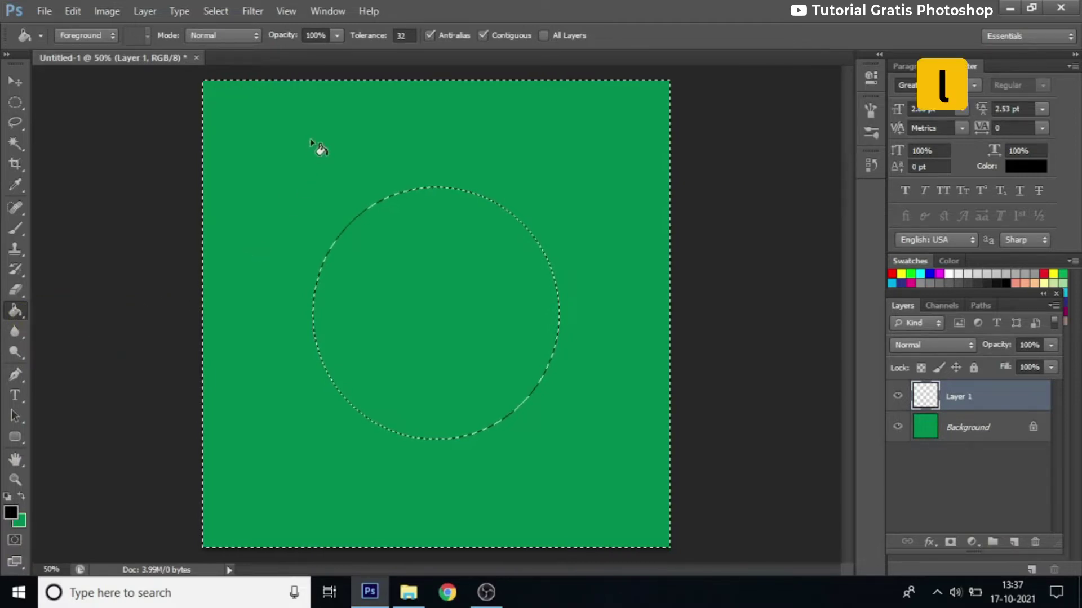
click(506, 126)
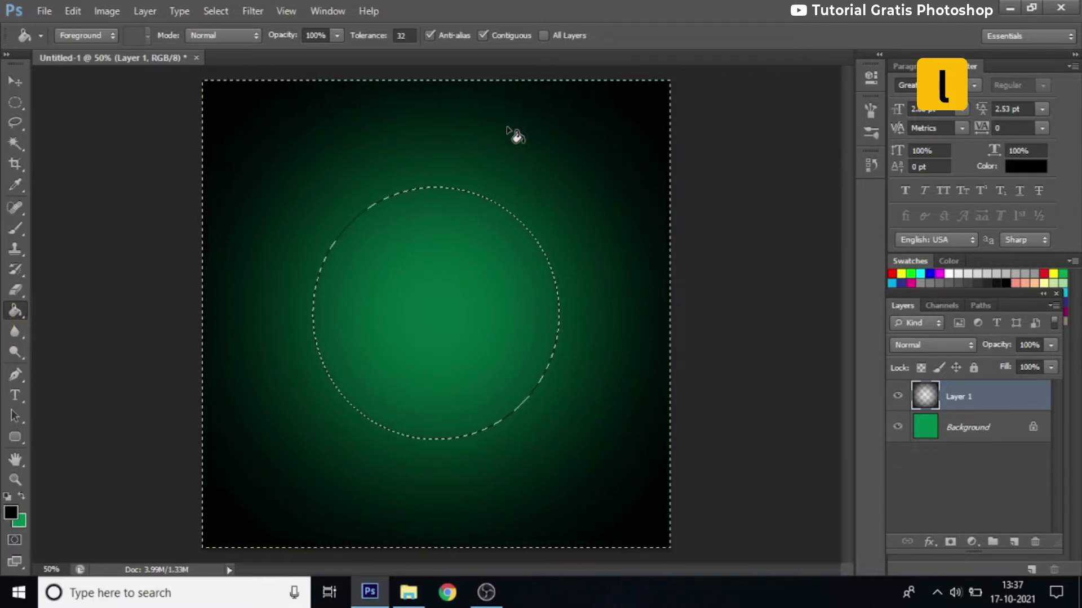
key(ctrl+d)
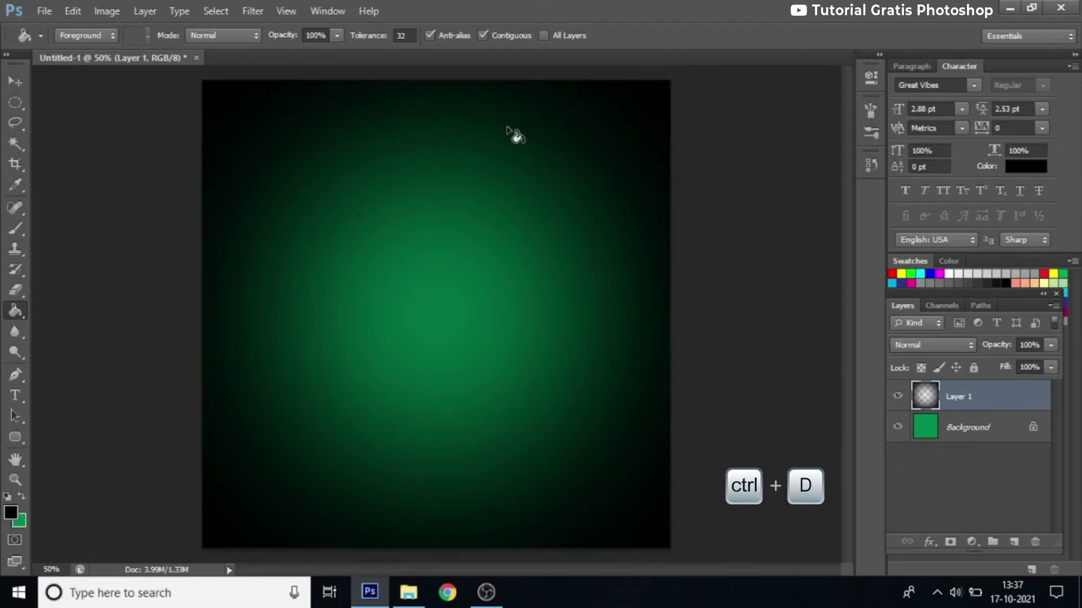
key(ctrl+t)
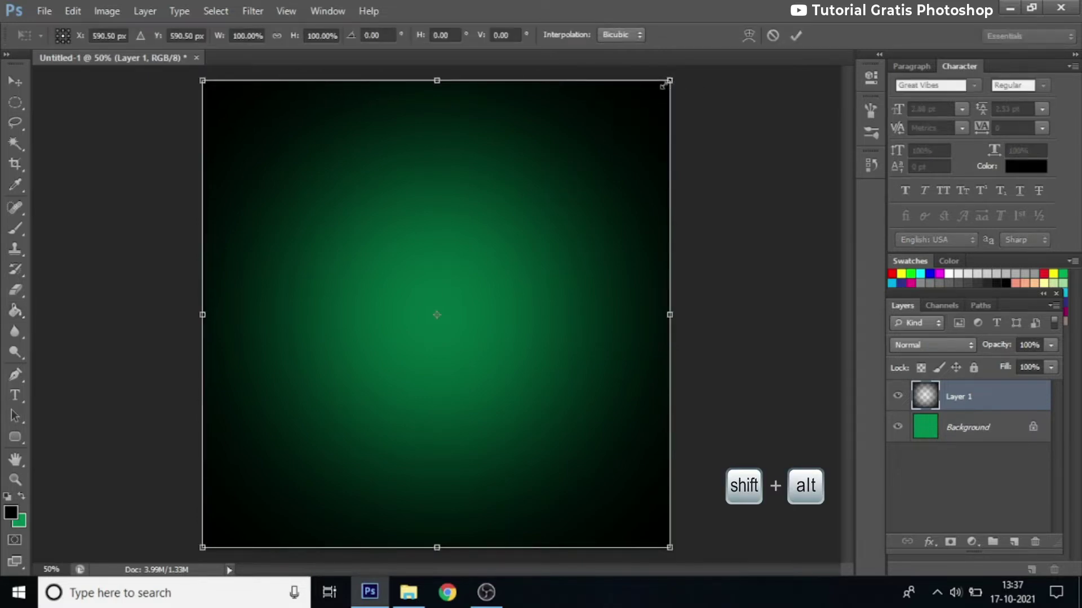
Scale the black vignette layer up to about 148% and set its opacity to 65%
drag(680, 75, 818, 13)
click(798, 37)
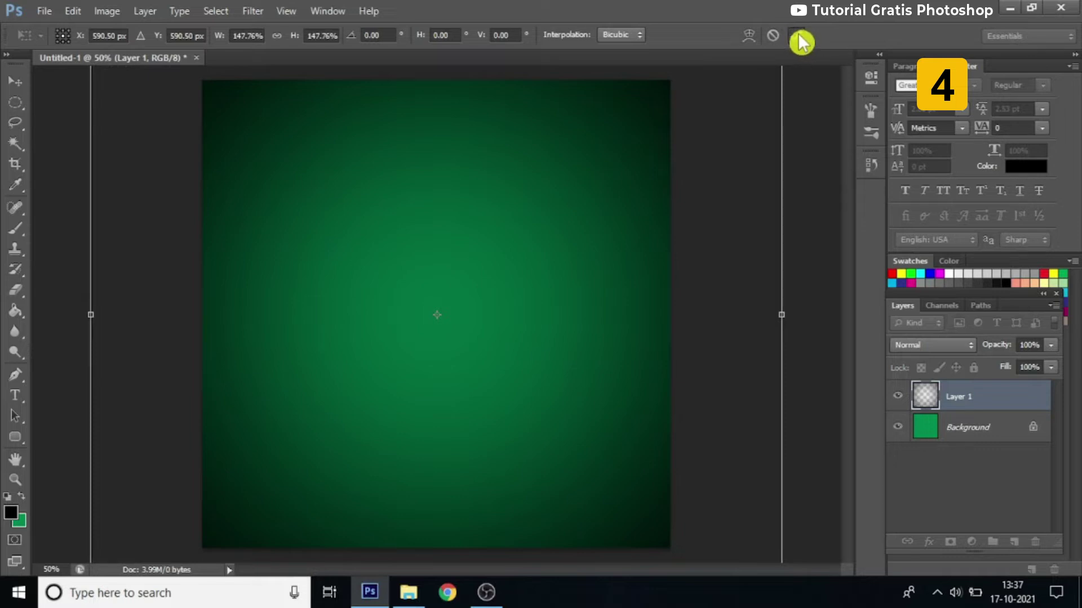
key(g)
click(1039, 346)
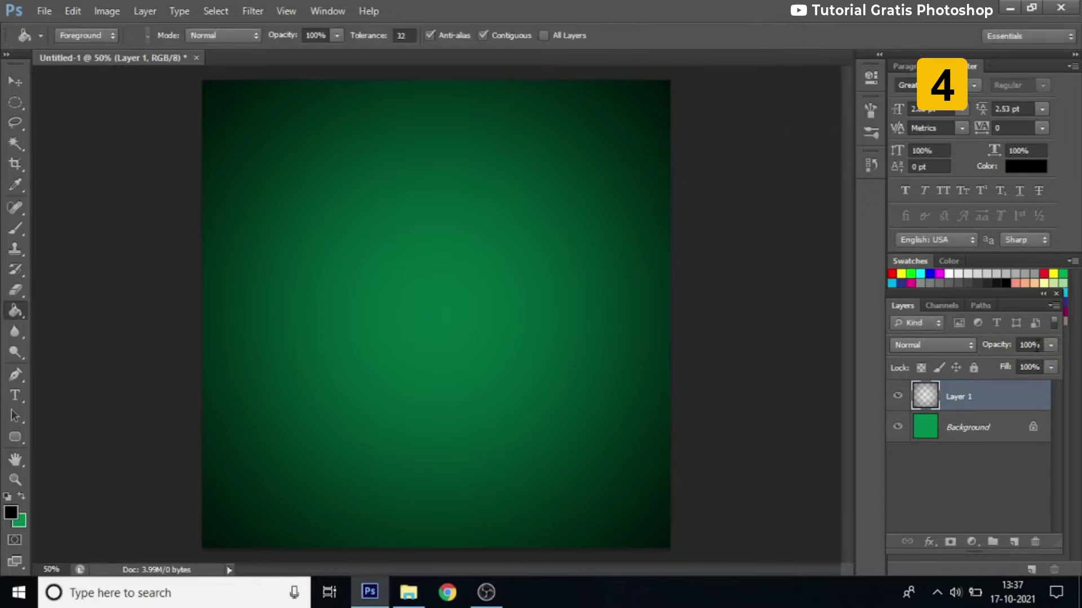
click(1037, 345)
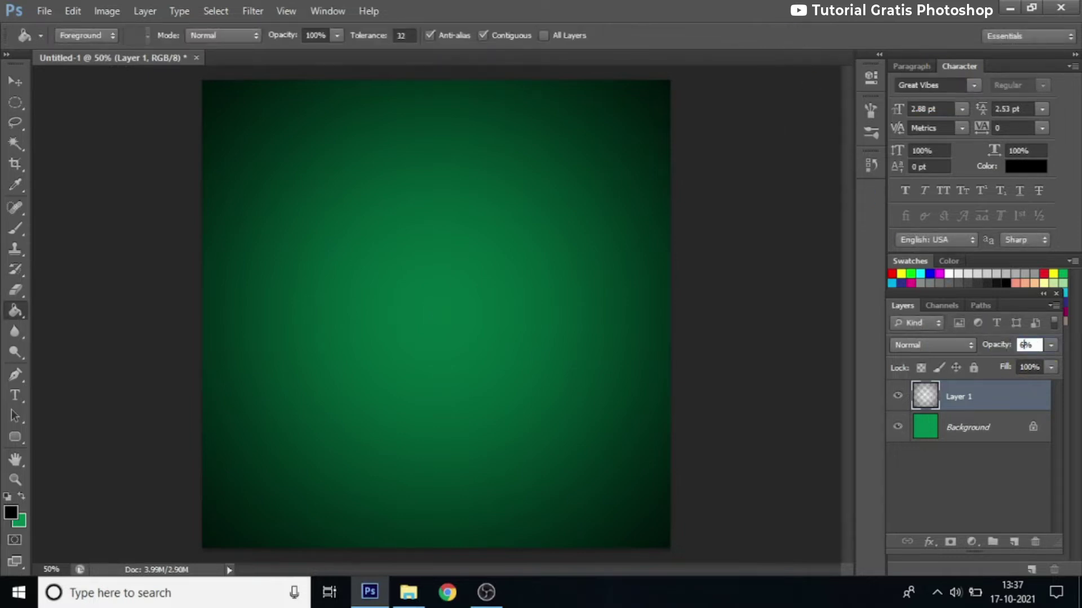
text(5)
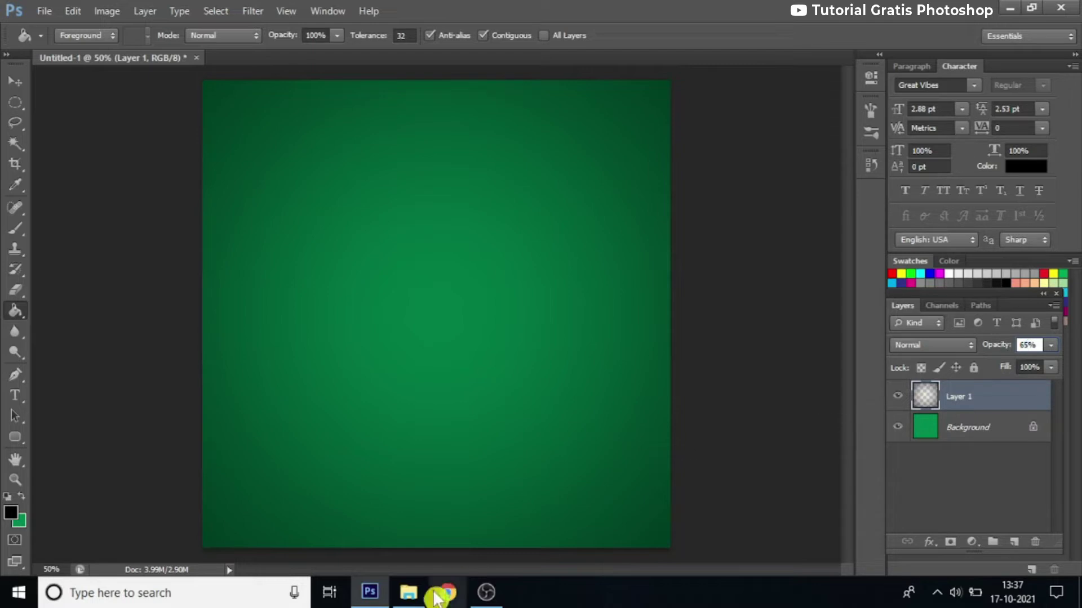
mouse_move(408, 593)
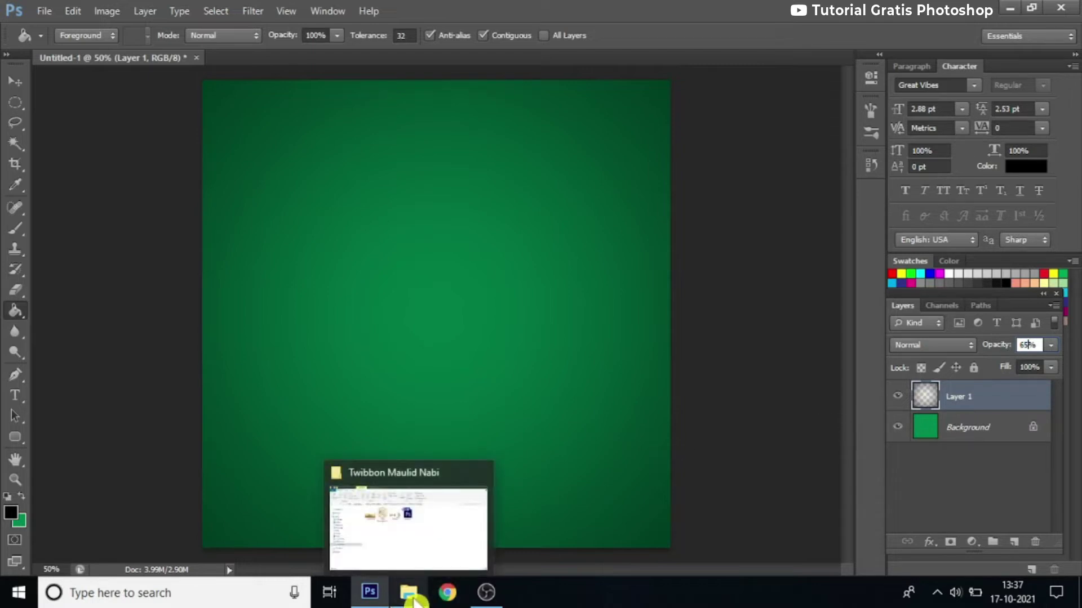
Open _religion.png, lafadz Muhammad_.png, lamp.png and link.psd from the Twibbon Maulid Nabi folder in Photoshop
click(404, 538)
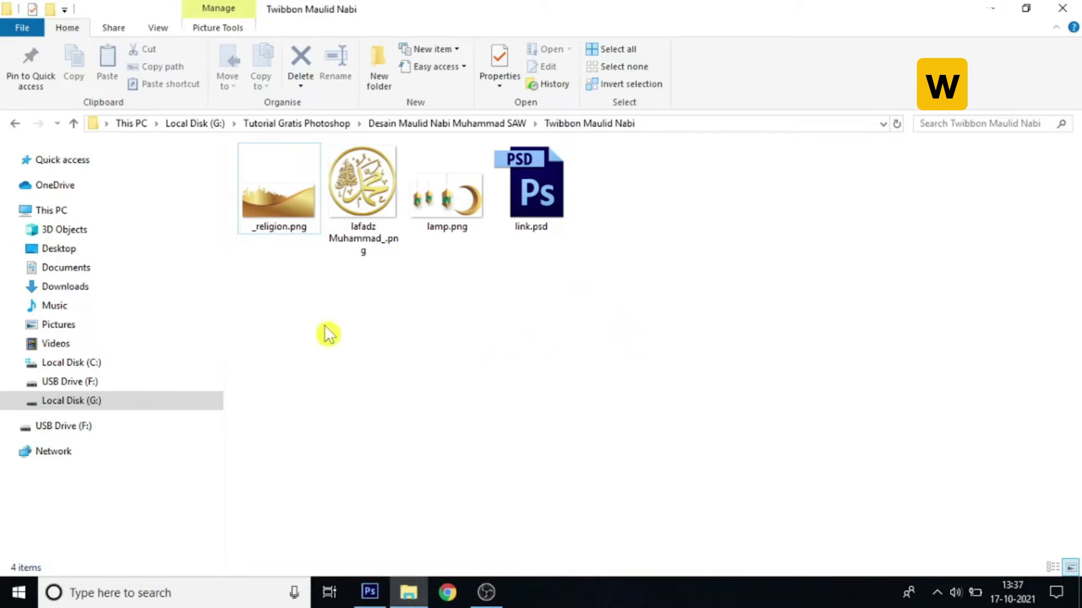
drag(273, 298, 584, 142)
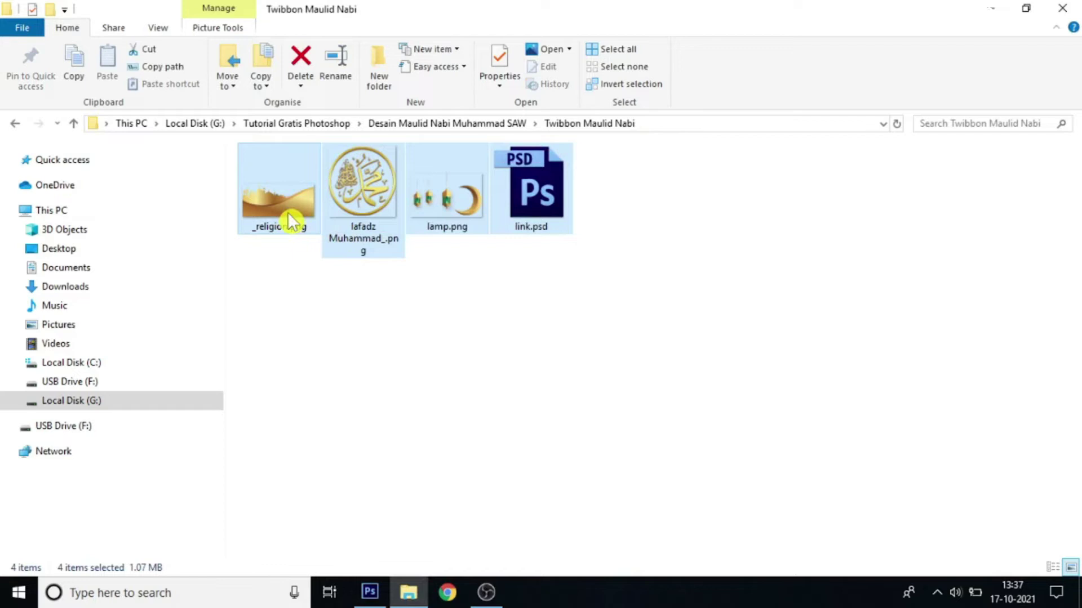
mouse_move(282, 234)
mouse_down()
mouse_move(372, 596)
mouse_move(453, 77)
mouse_move(271, 64)
mouse_move(280, 55)
mouse_up()
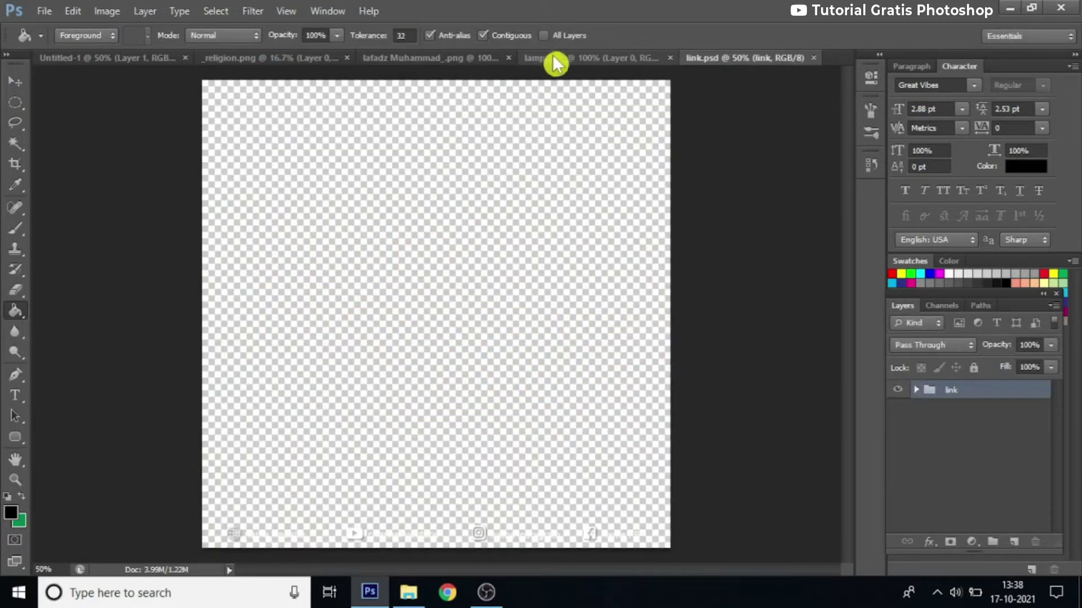
Select the leftmost lamp in lamp.png with a rectangular marquee
click(557, 59)
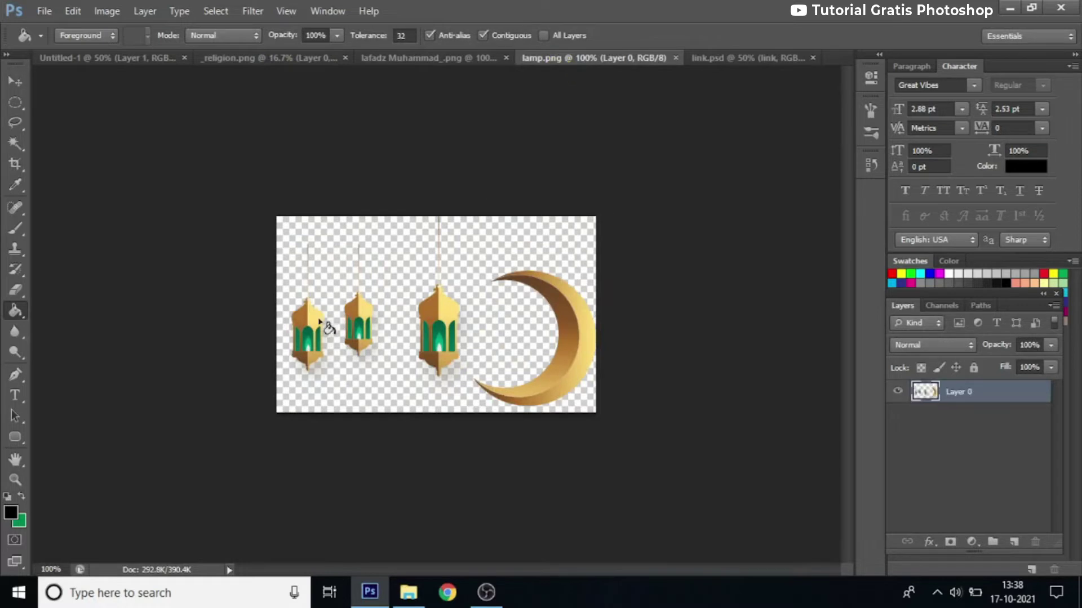
drag(15, 102, 127, 107)
click(123, 99)
drag(261, 219, 341, 417)
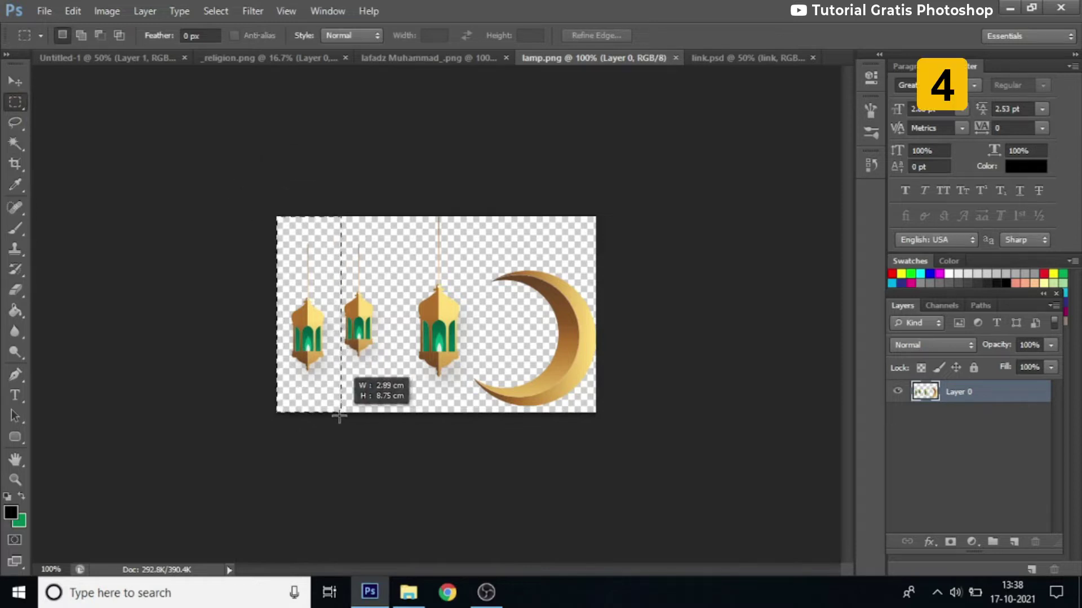
drag(341, 417, 50, 149)
Move the lamp into the green design and enlarge it to about 249% near the top-right
click(15, 81)
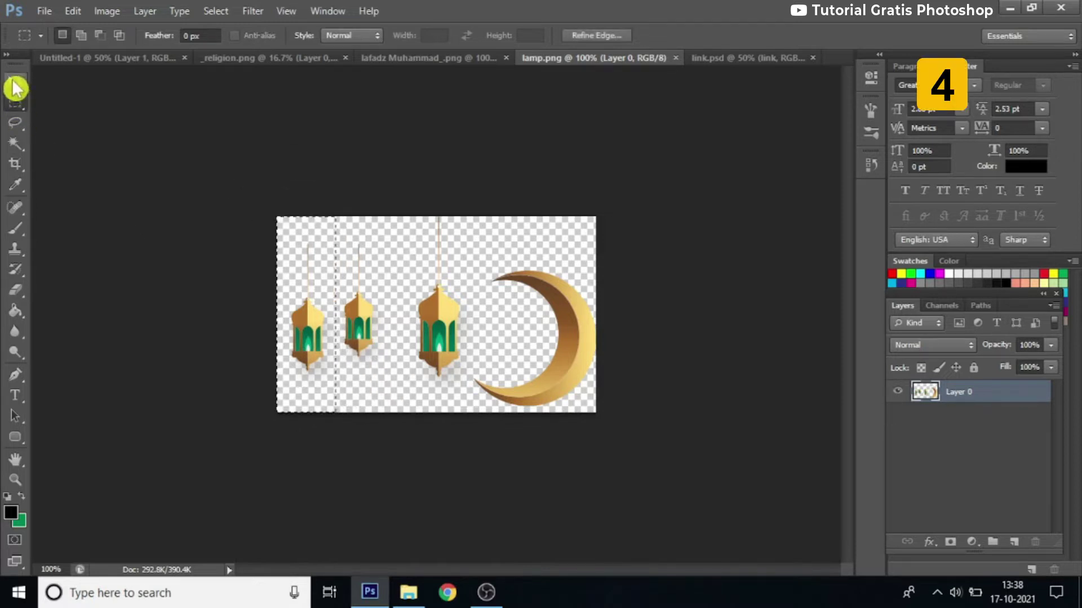
mouse_move(313, 327)
mouse_down()
mouse_move(128, 60)
mouse_move(499, 282)
mouse_move(632, 126)
mouse_move(630, 113)
mouse_move(635, 122)
mouse_up()
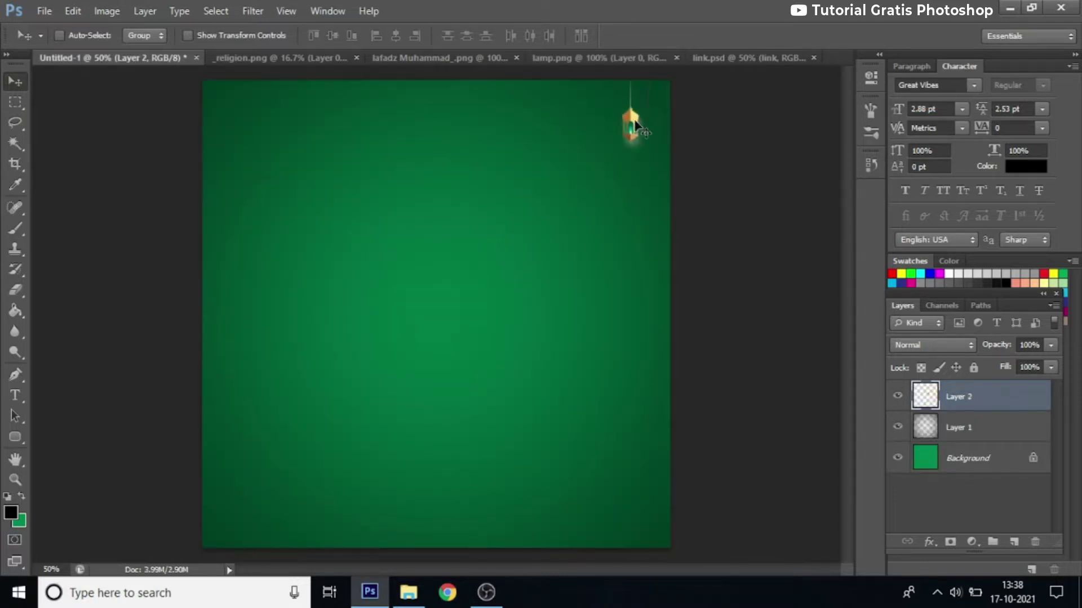
key(ctrl+t)
drag(609, 165, 574, 261)
click(796, 36)
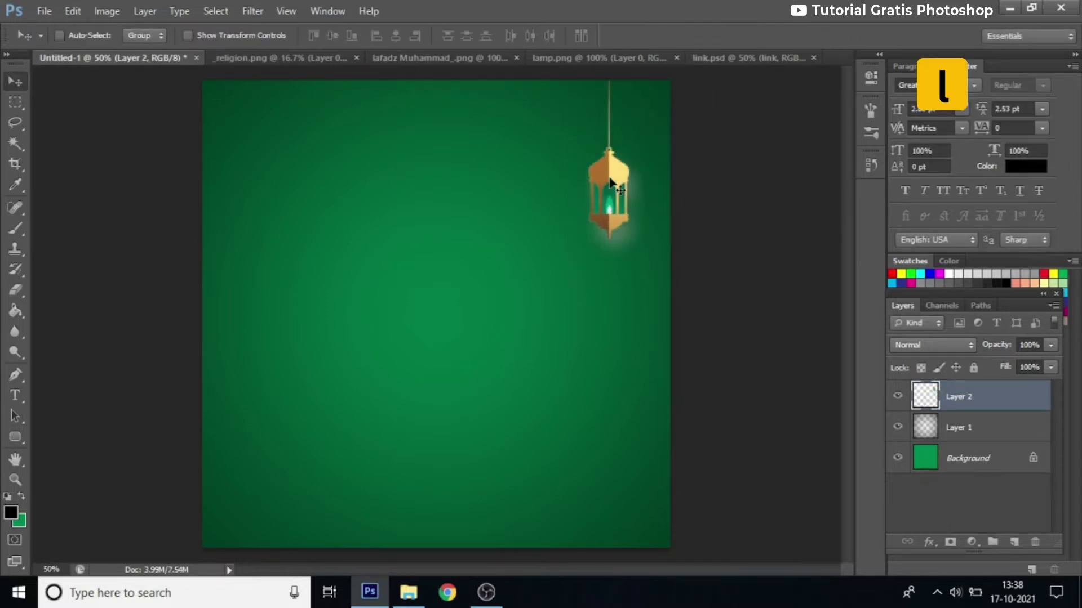
Duplicate the lamp layer, shift the copy up and left, and scale it to about 75%
key(ctrl+j)
mouse_move(611, 179)
mouse_down()
mouse_move(551, 153)
mouse_move(551, 164)
mouse_up()
key(ctrl+t)
mouse_move(516, 246)
mouse_down()
mouse_move(519, 201)
mouse_move(557, 195)
mouse_up()
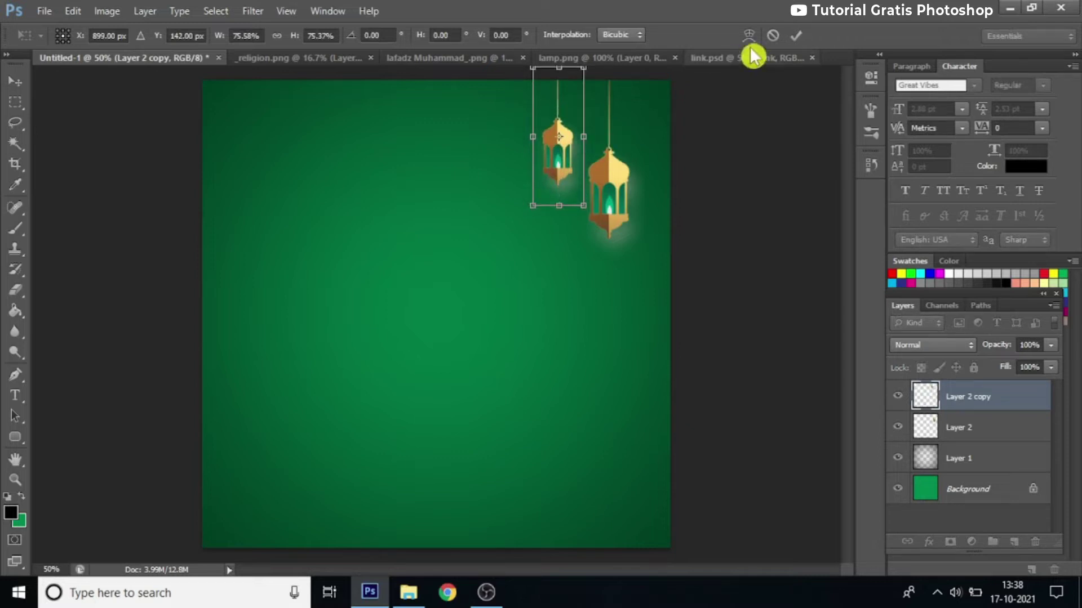
click(795, 42)
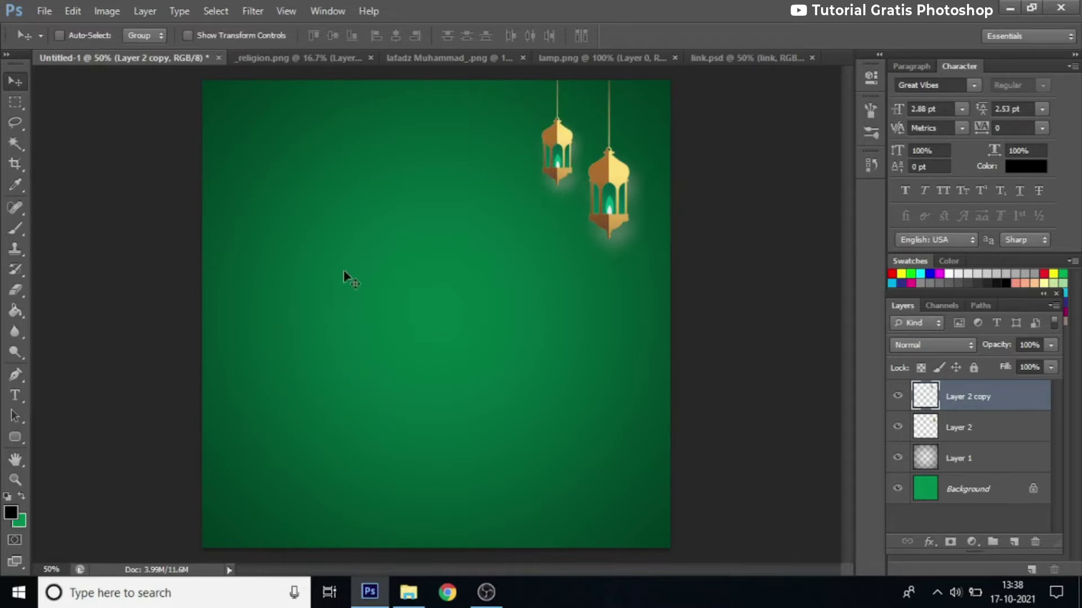
Draw a spade custom shape as a path on the lower left of the canvas
click(15, 437)
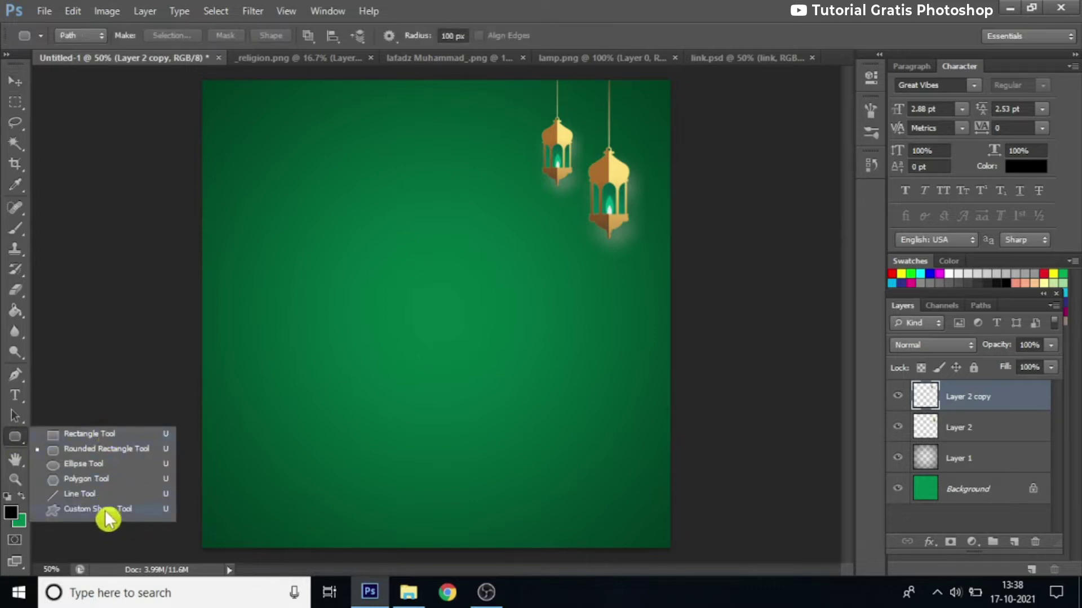
click(105, 509)
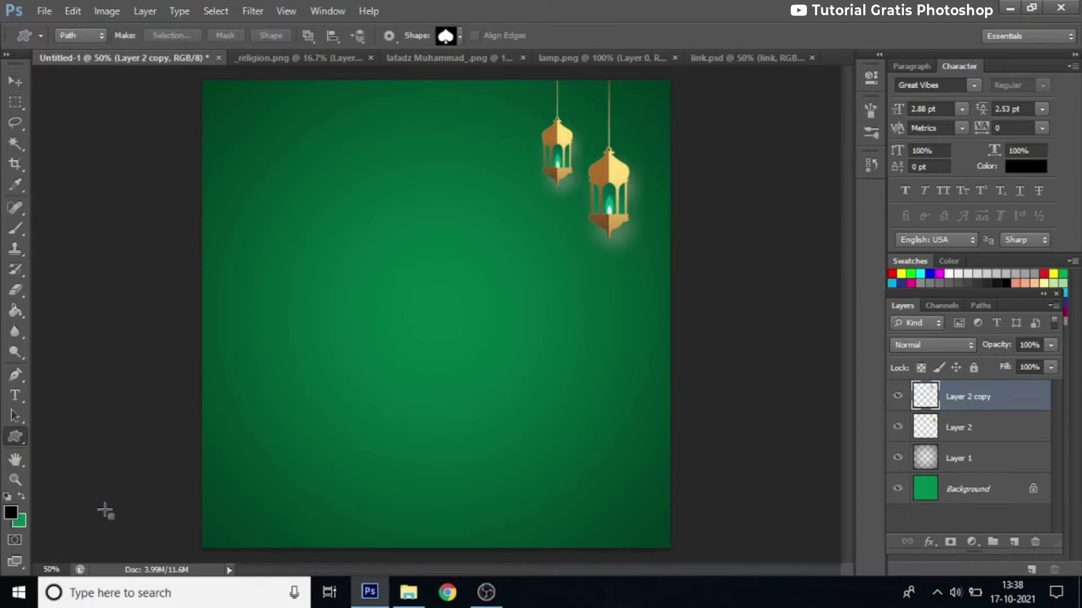
click(82, 36)
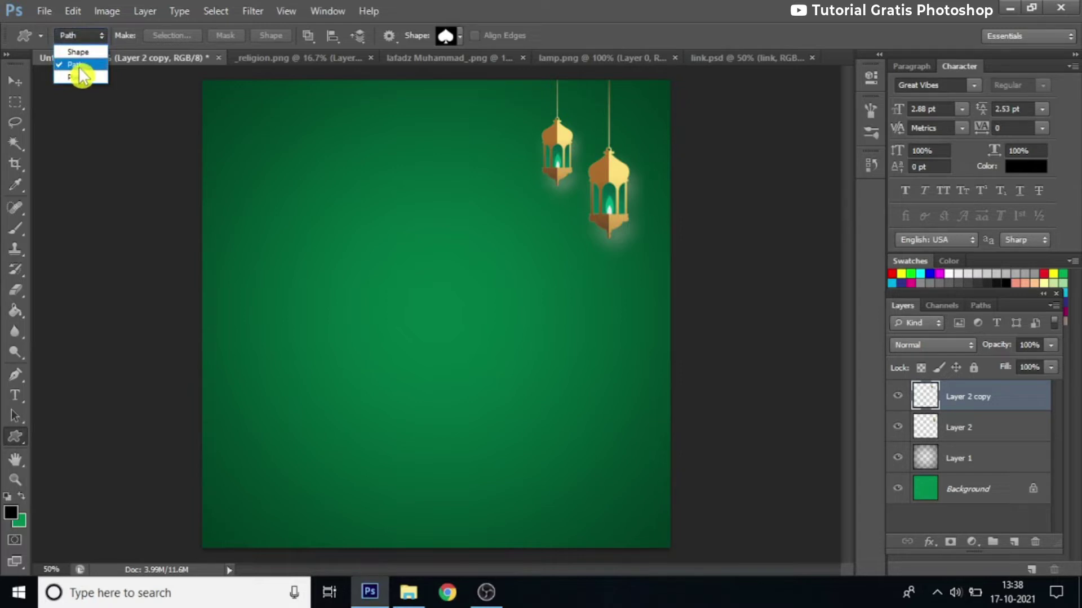
click(80, 67)
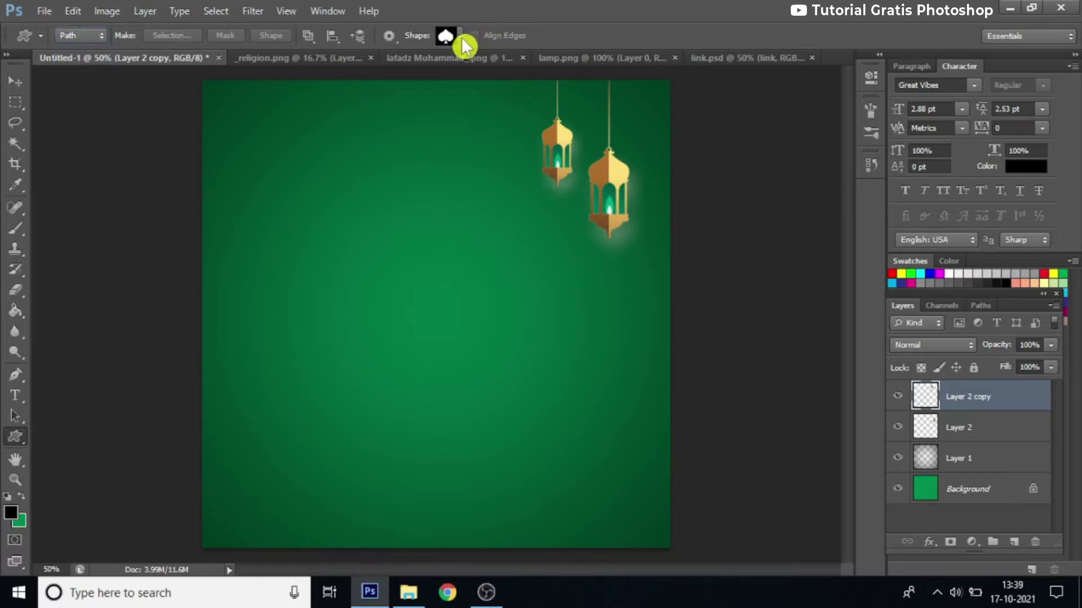
click(461, 36)
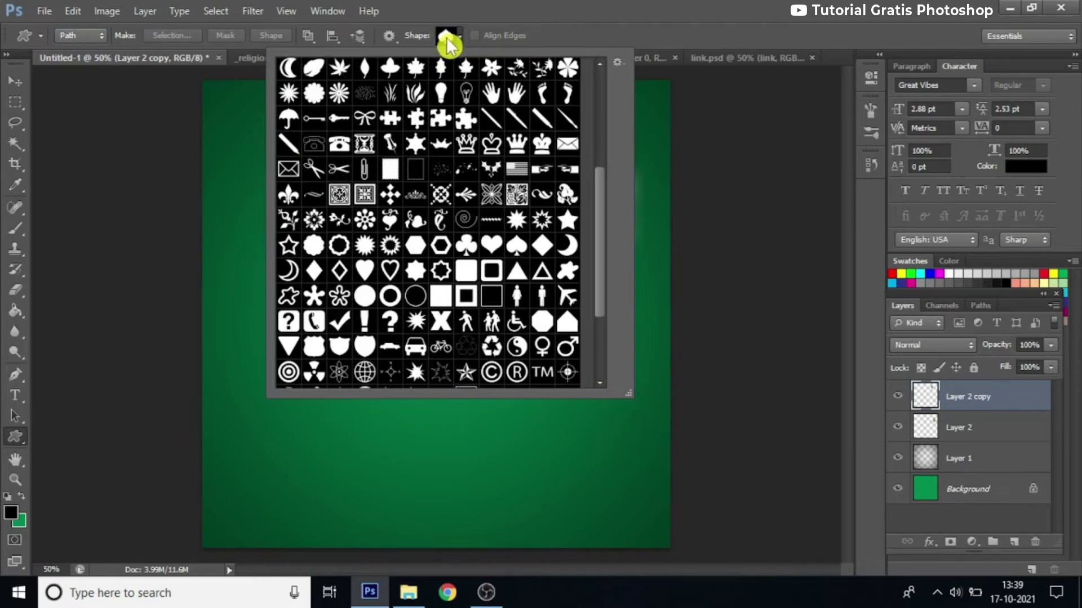
click(448, 40)
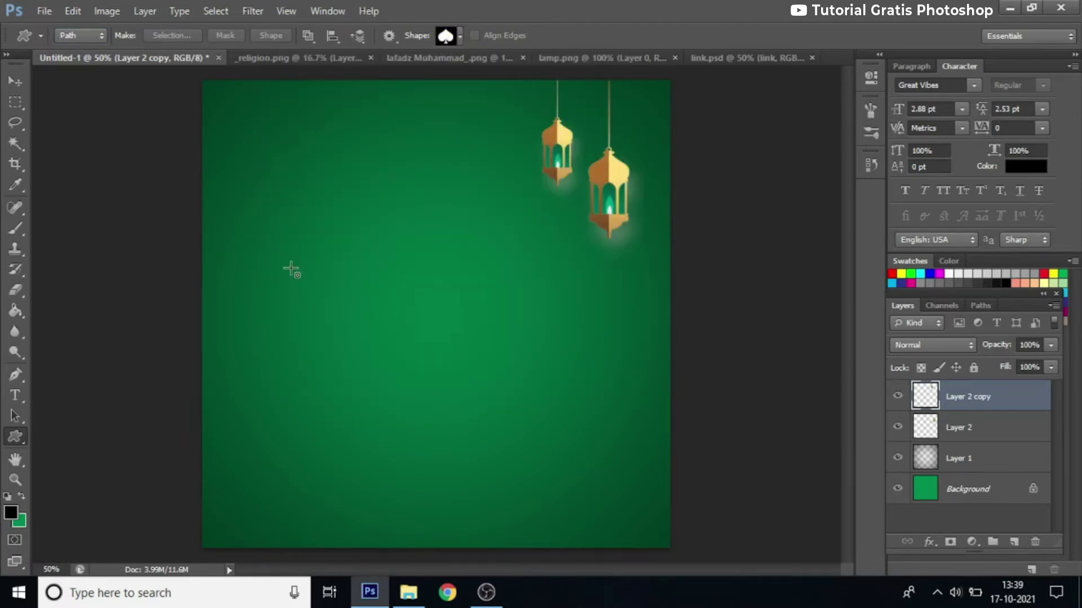
drag(286, 276, 456, 443)
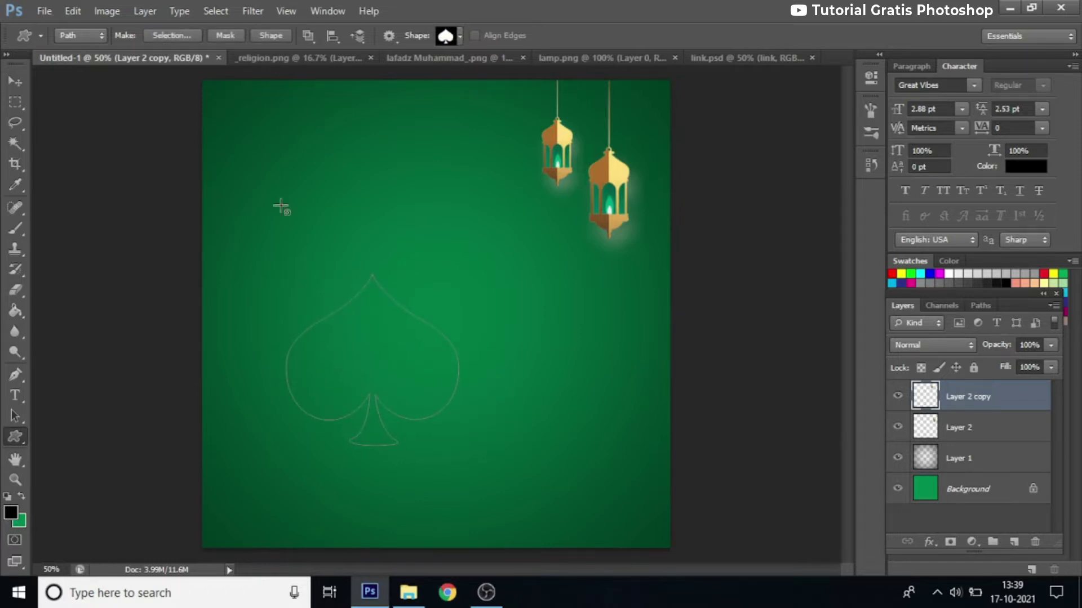
Convert the spade path to a selection with 0 feather and add an empty Layer 3
click(169, 40)
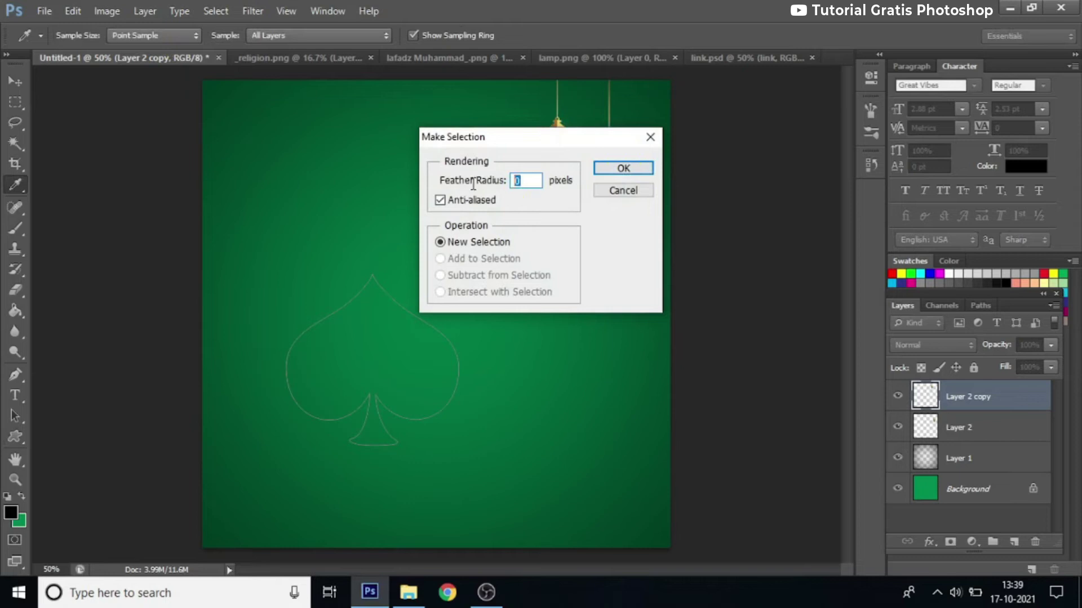
click(623, 168)
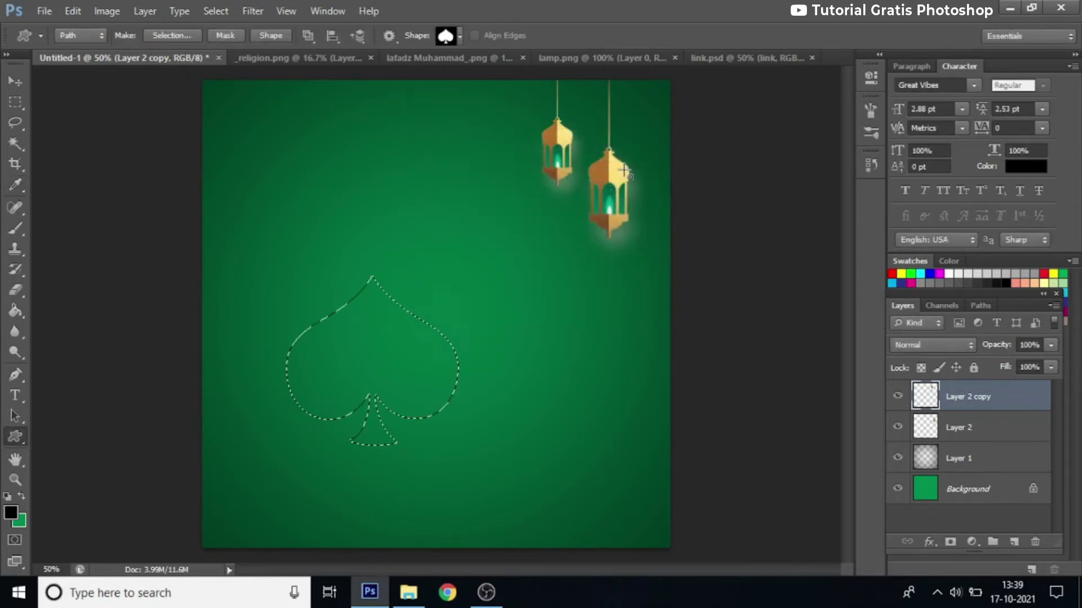
click(1014, 543)
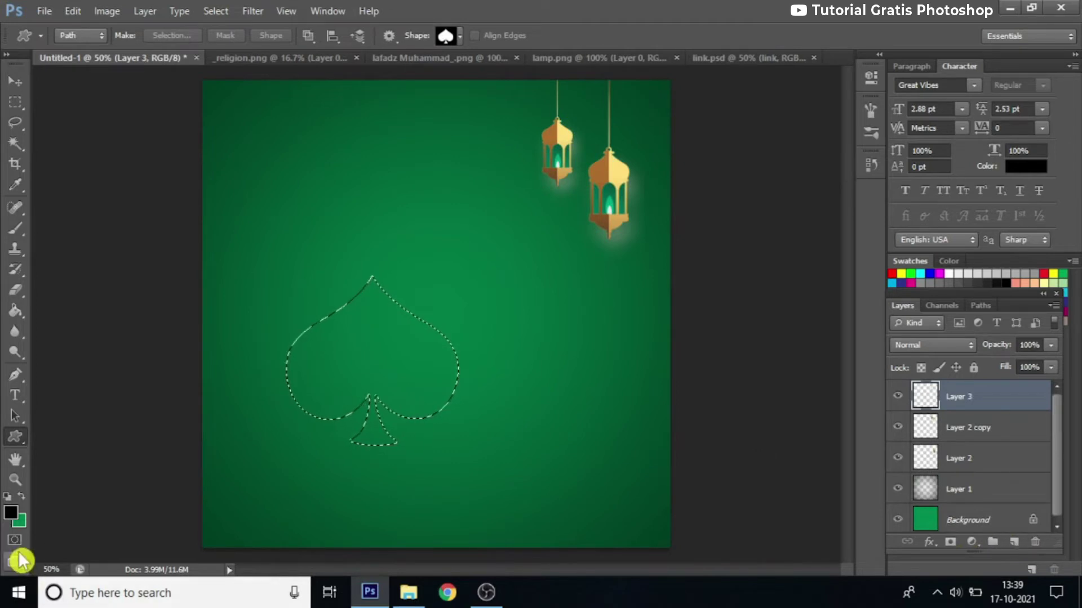
Fill the spade selection with white, deselect, and move the spade slightly up and left
click(19, 521)
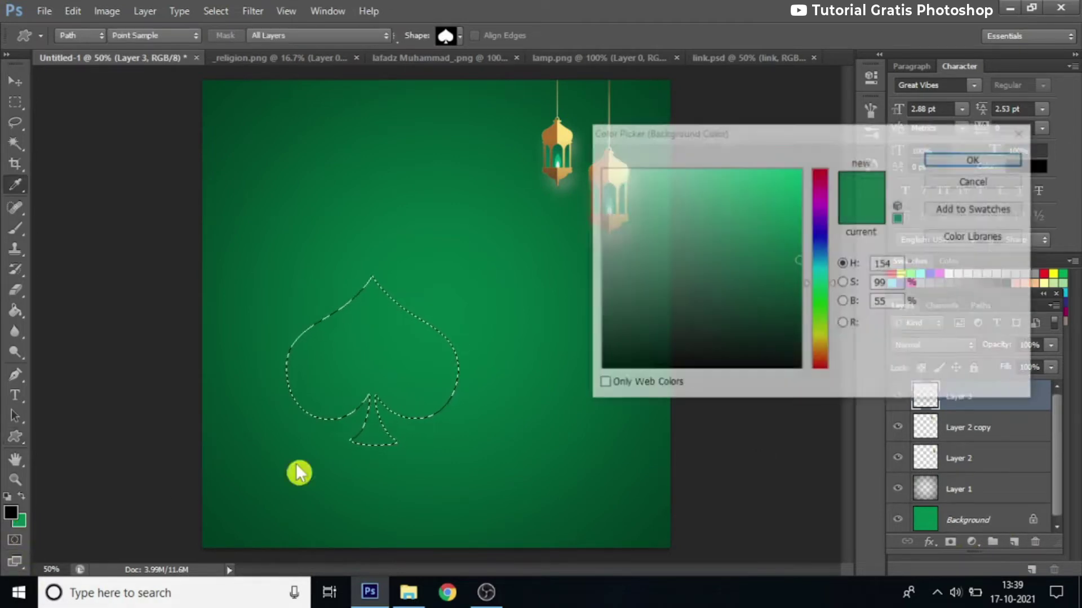
click(601, 169)
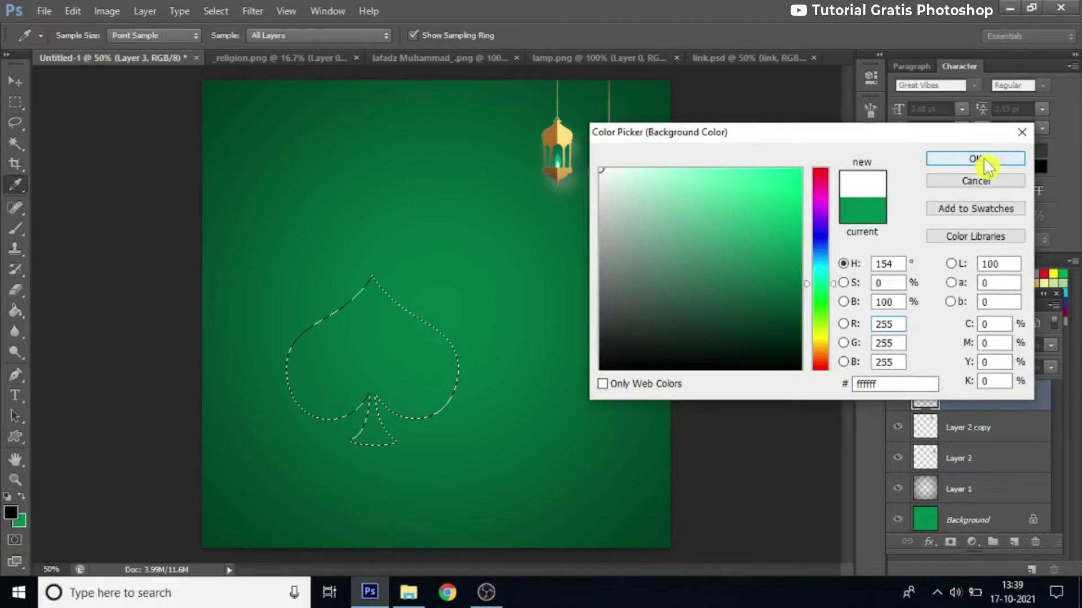
click(984, 160)
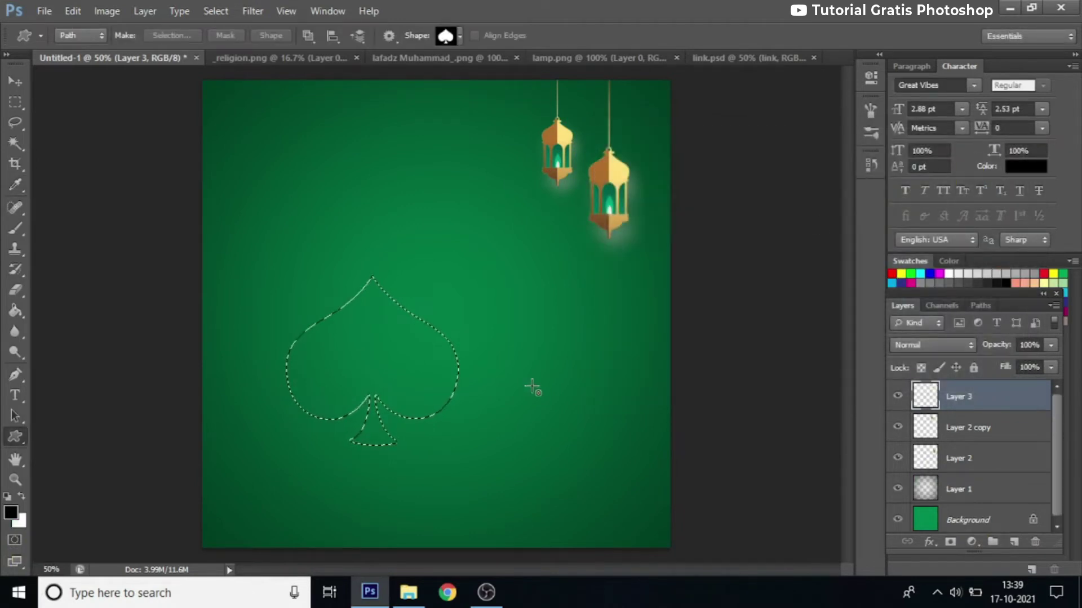
key(ctrl+Delete)
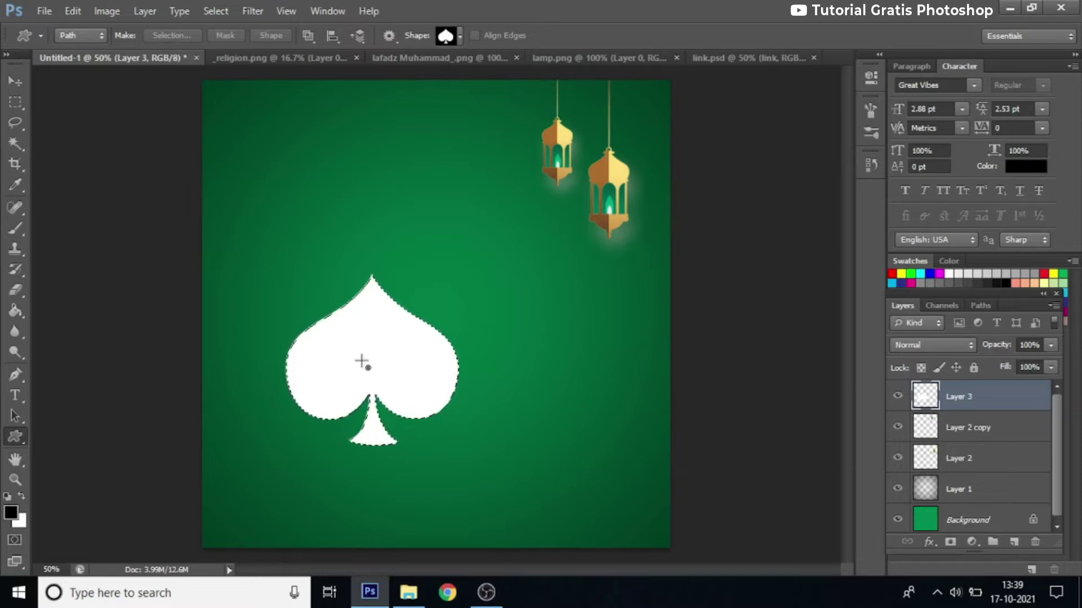
key(ctrl+d)
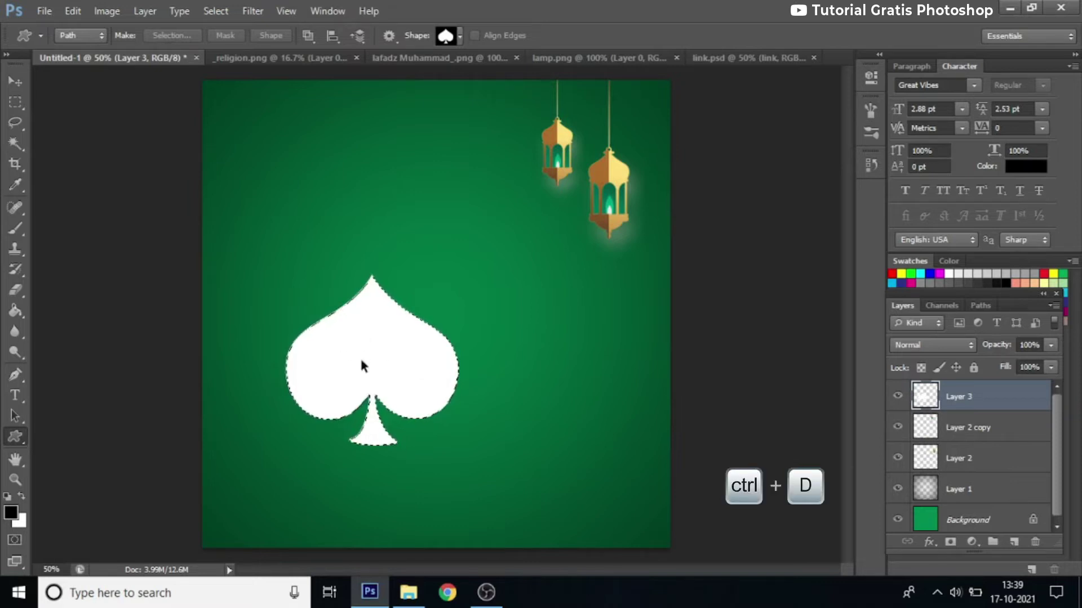
key(ctrl+d)
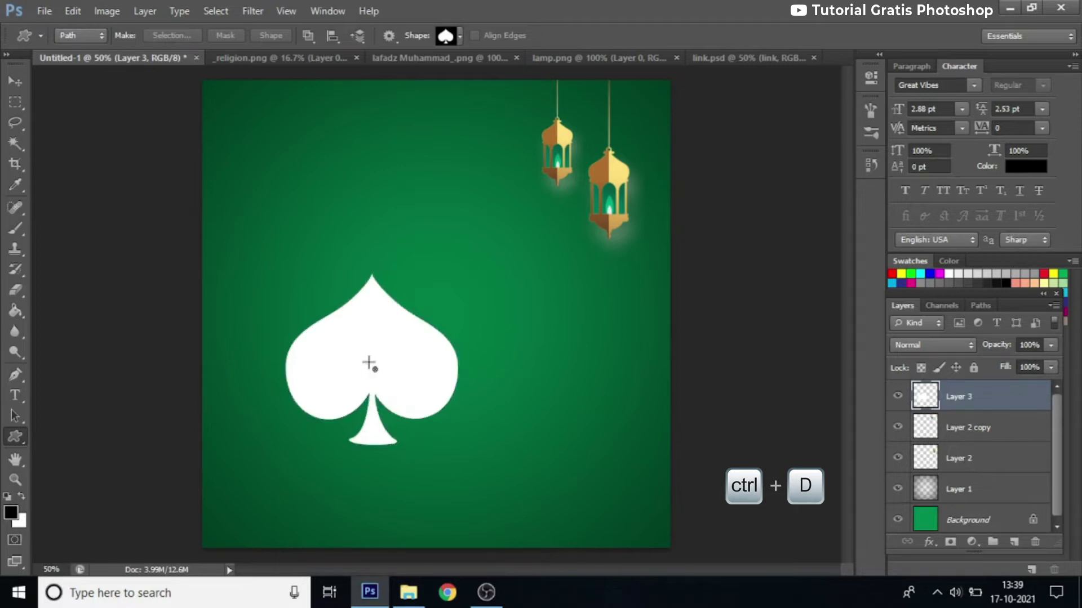
click(15, 81)
drag(435, 389, 397, 332)
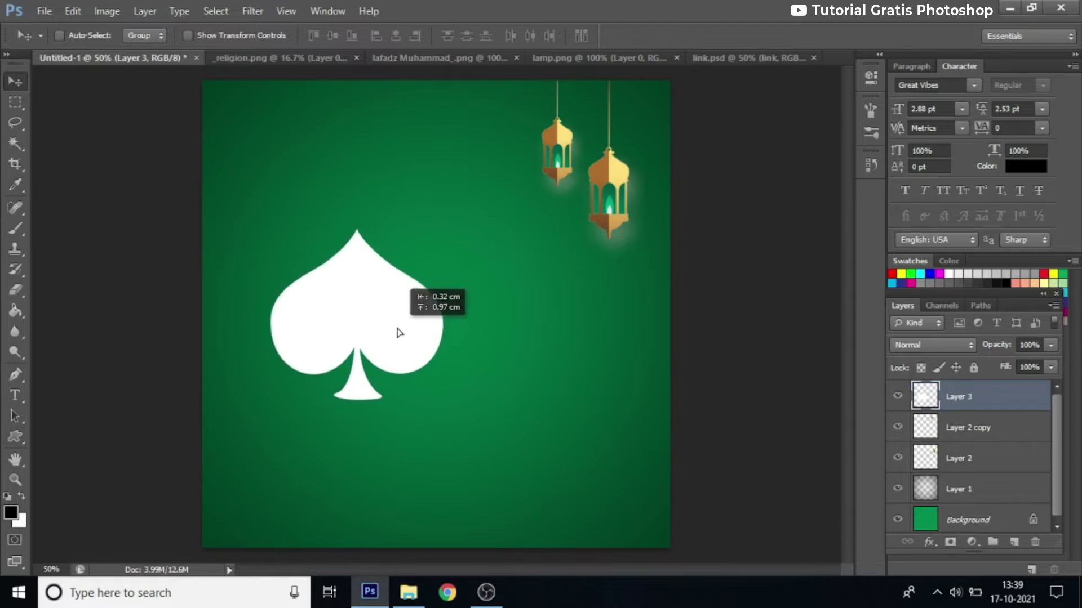
Draw a tall 100 px rounded-rectangle path over the spade's lower half and make it an unfeathered selection
click(15, 442)
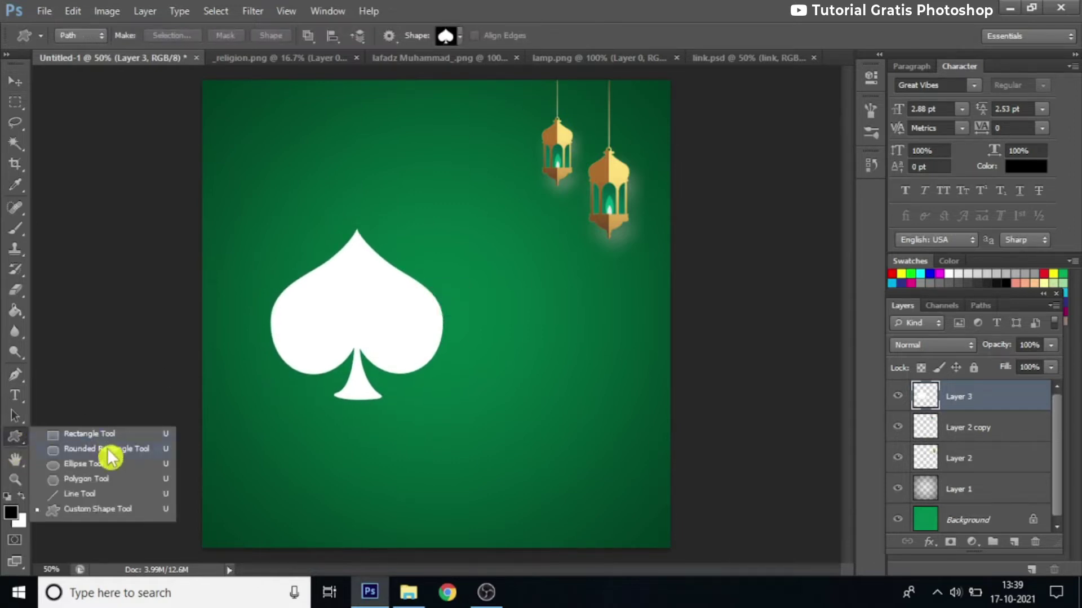
click(107, 449)
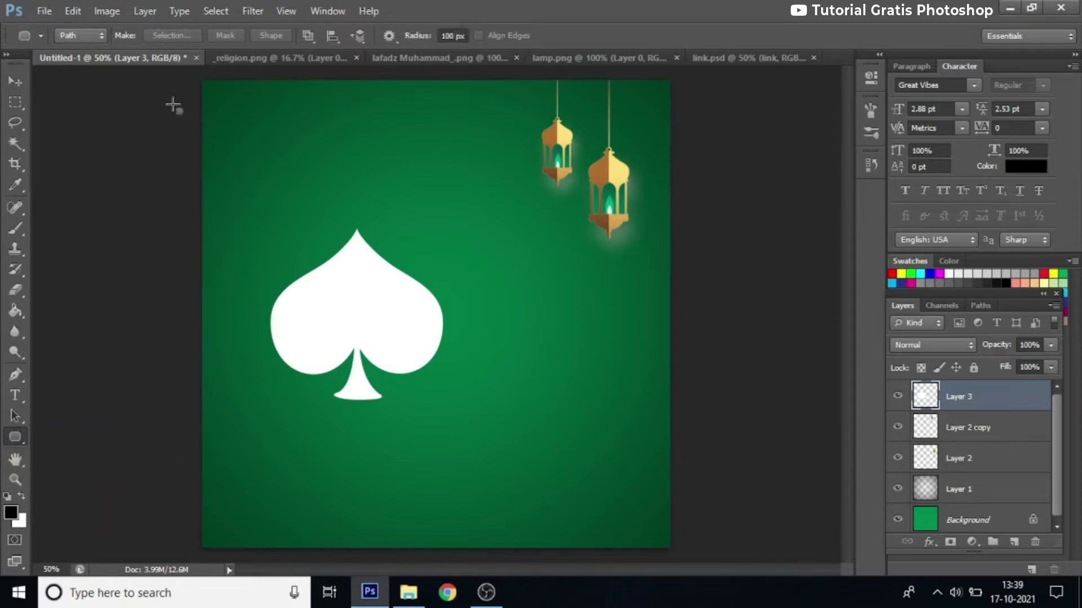
click(93, 44)
click(89, 66)
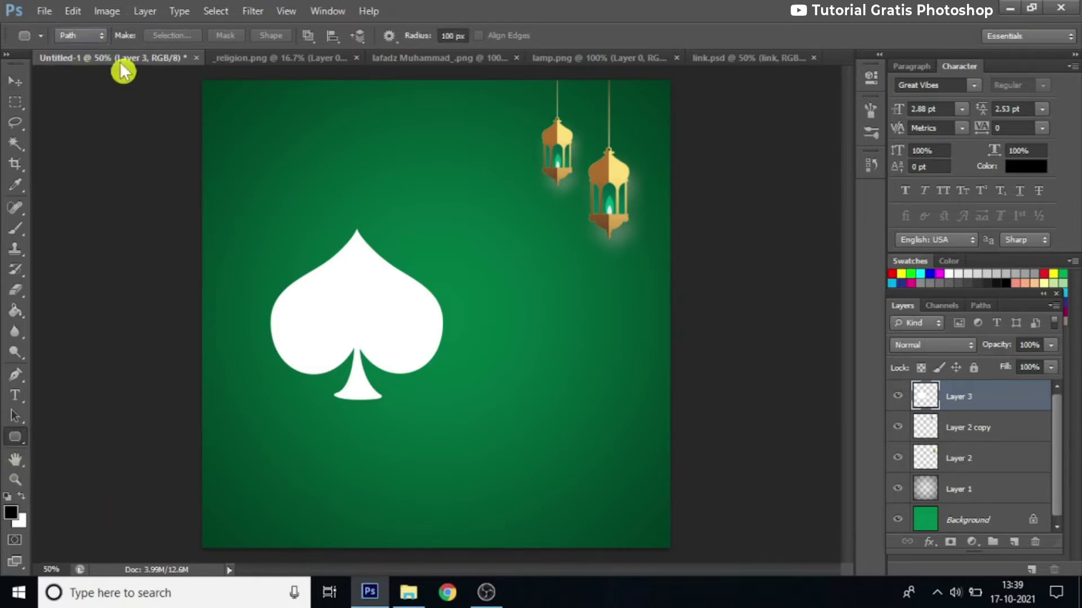
click(445, 35)
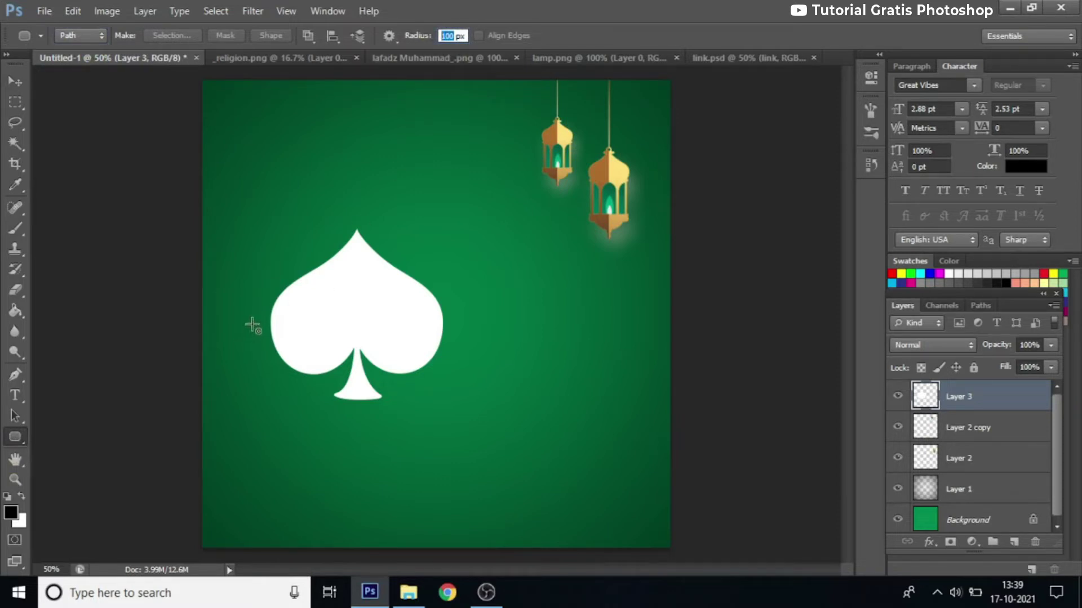
drag(251, 325, 461, 565)
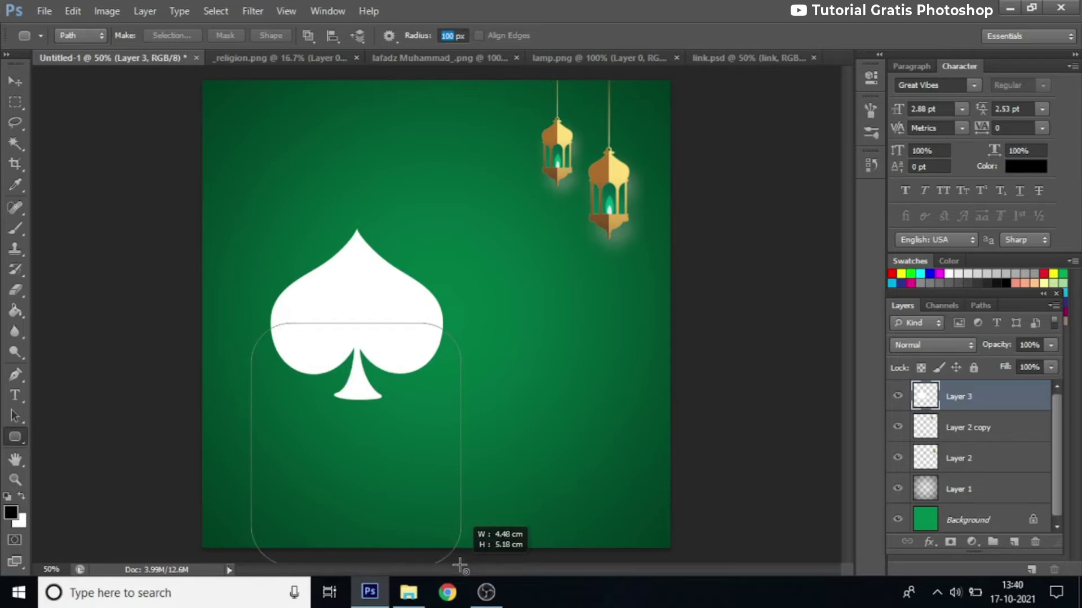
drag(460, 564, 464, 604)
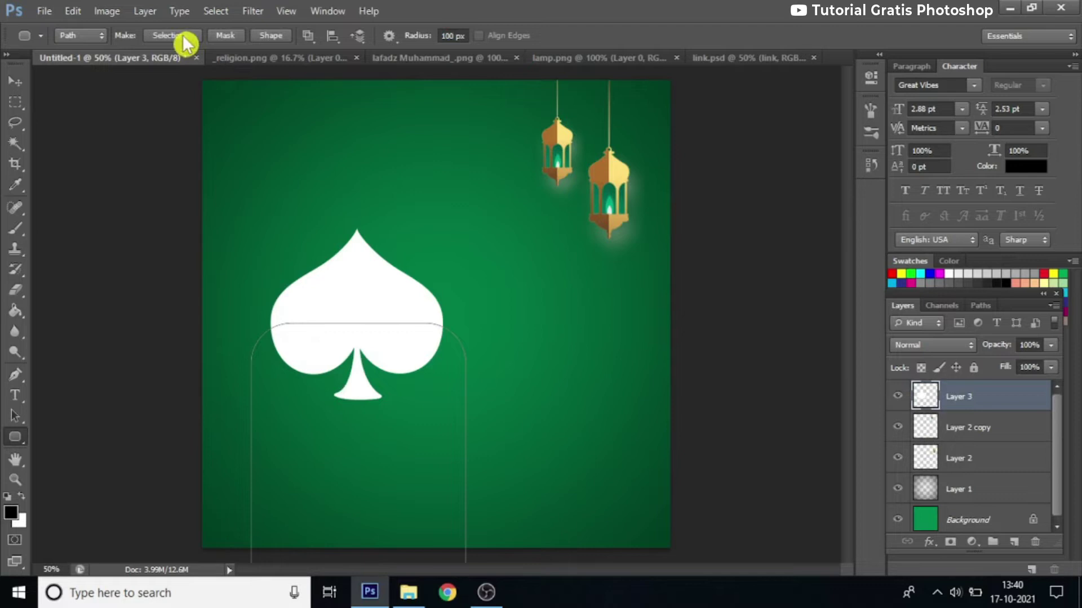
click(184, 37)
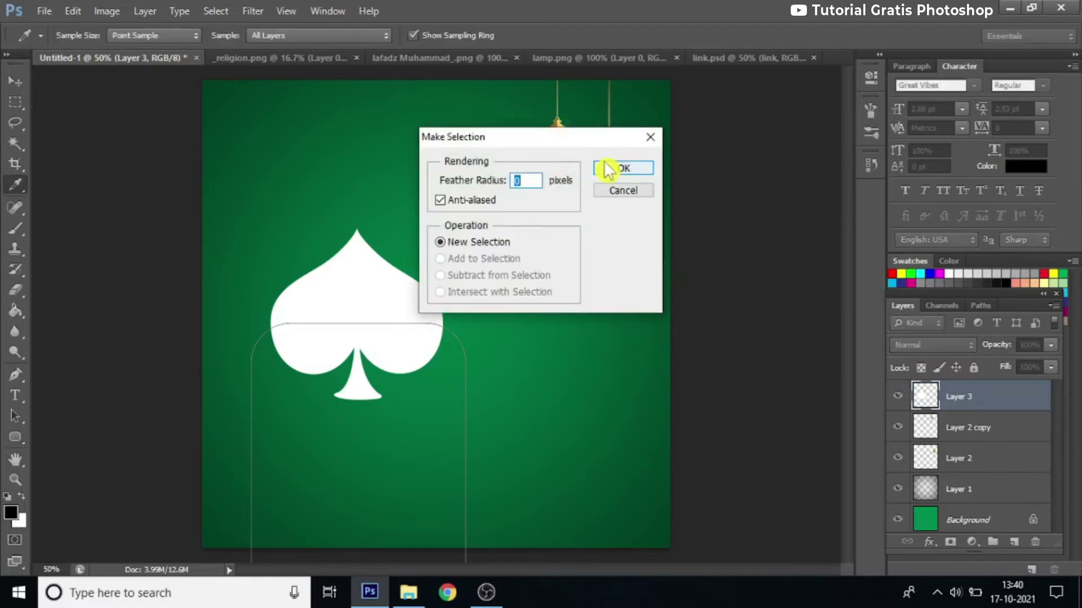
click(646, 173)
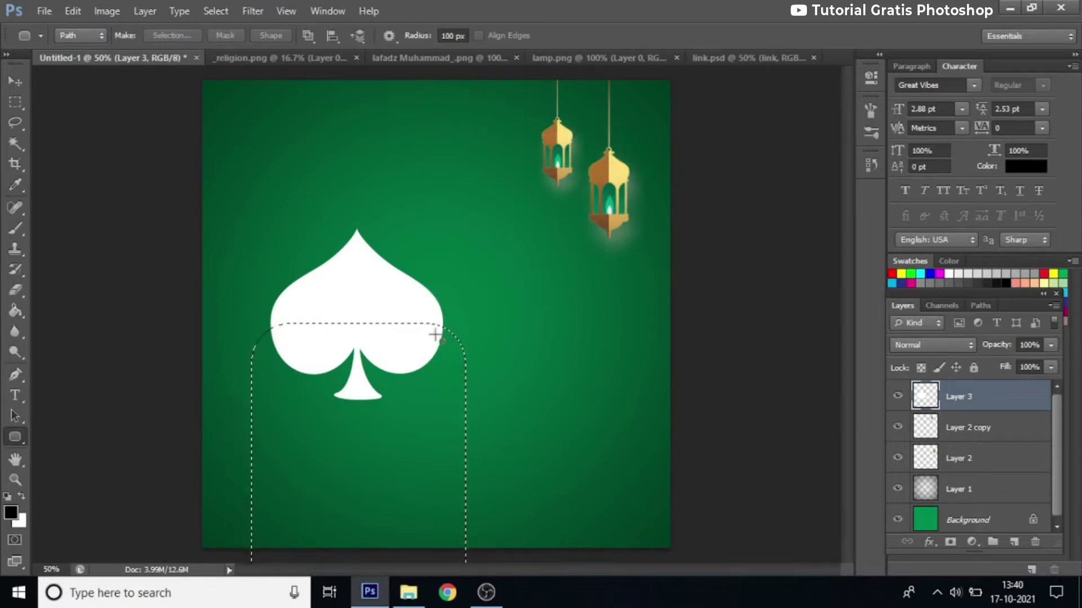
Fill the rounded arch selection on Layer 3 with white, then deselect
click(19, 105)
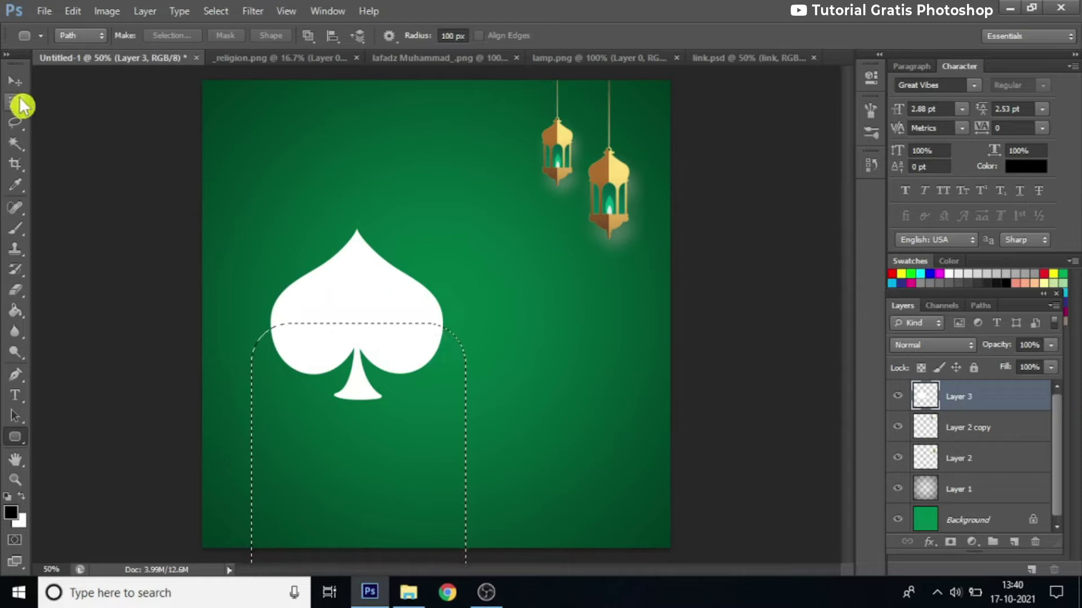
drag(20, 111, 91, 102)
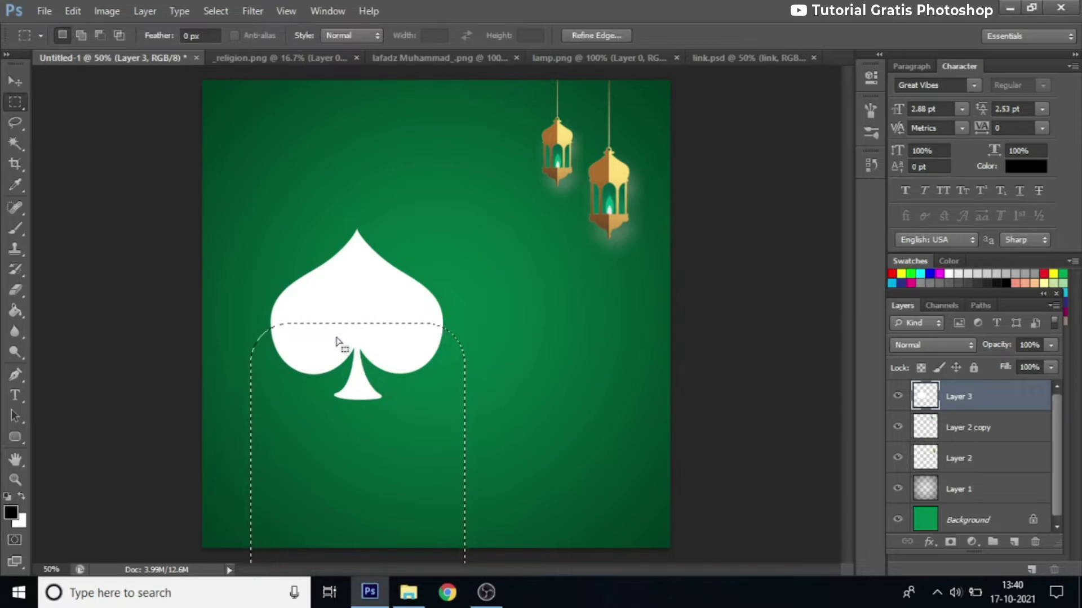
key(shift+Up)
drag(336, 342, 336, 343)
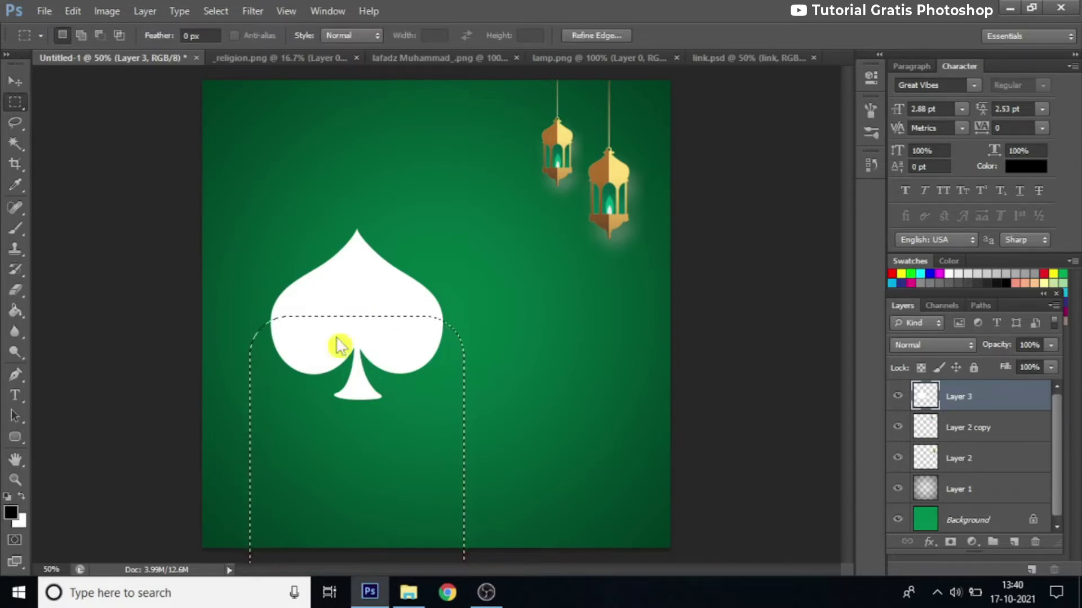
key(ctrl+Delete)
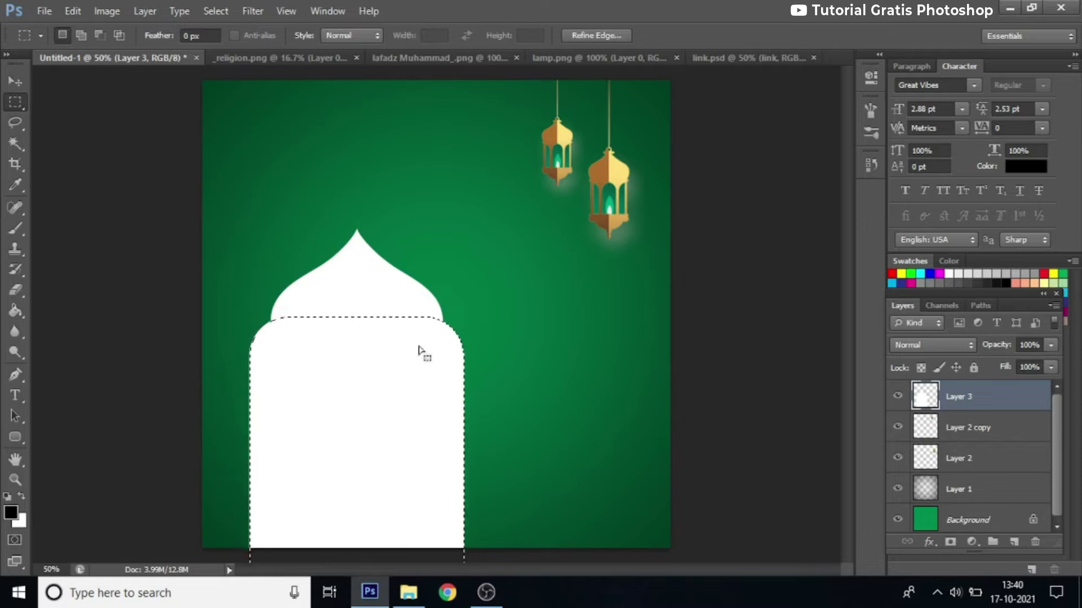
key(ctrl+d)
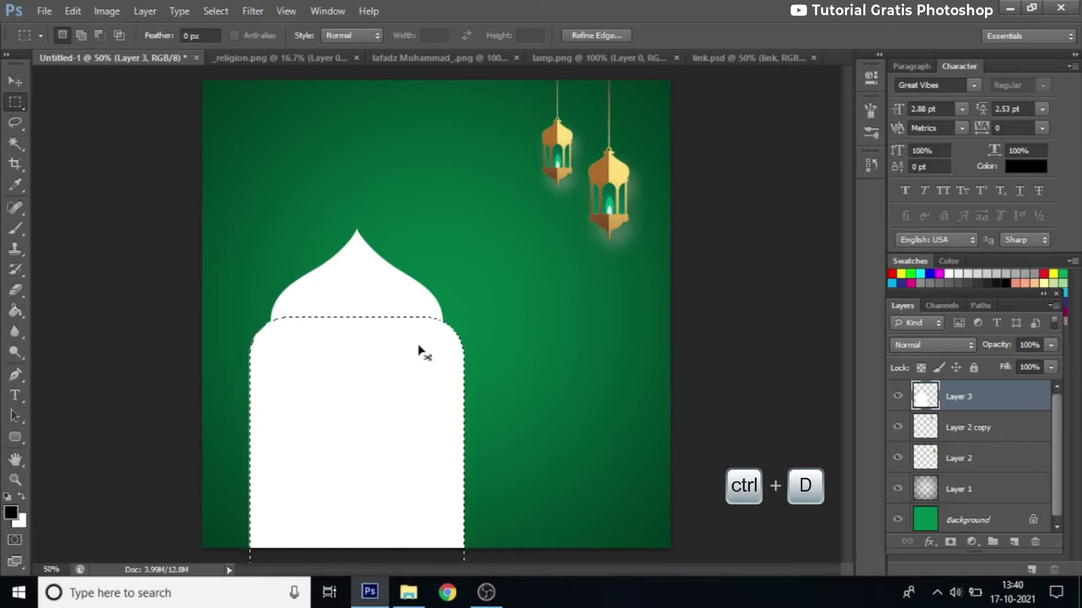
Add a Gradient Overlay to the arch with its left stop set to golden yellow #ffde00
click(930, 543)
click(938, 478)
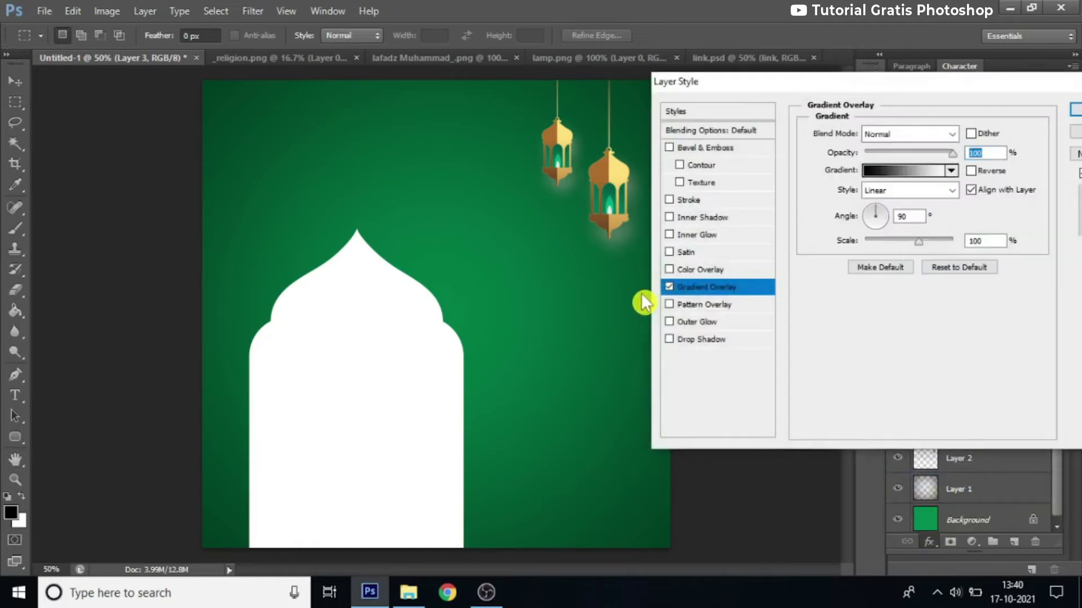
click(900, 171)
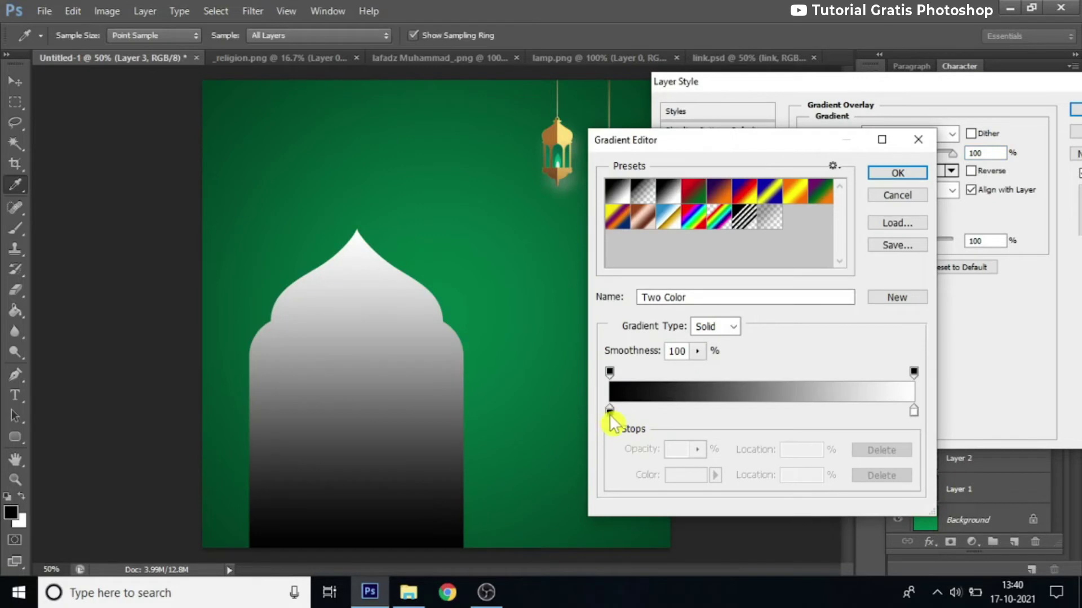
click(609, 411)
click(701, 472)
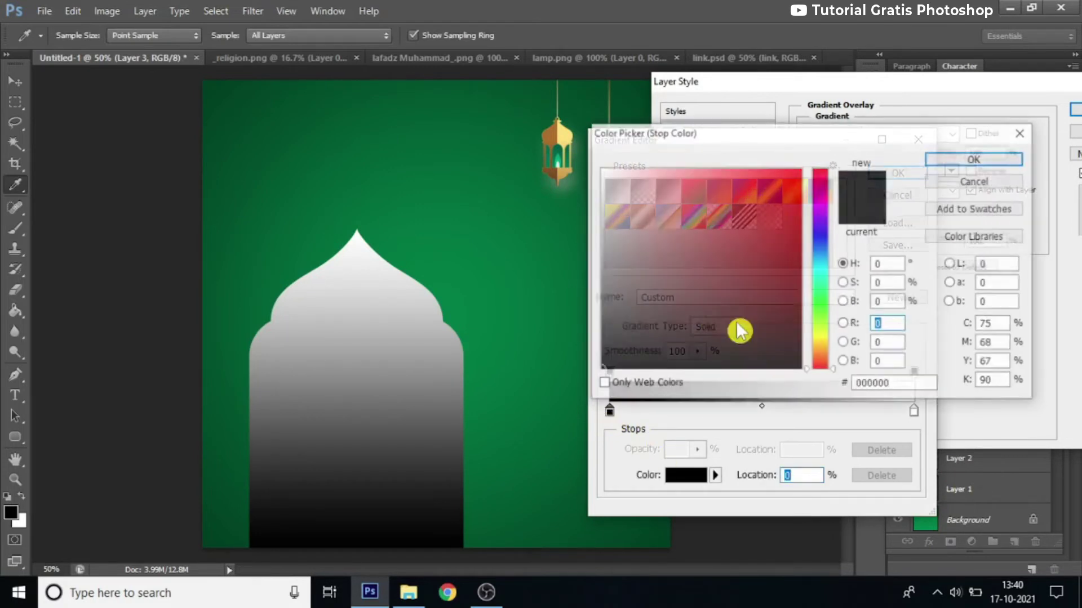
click(823, 339)
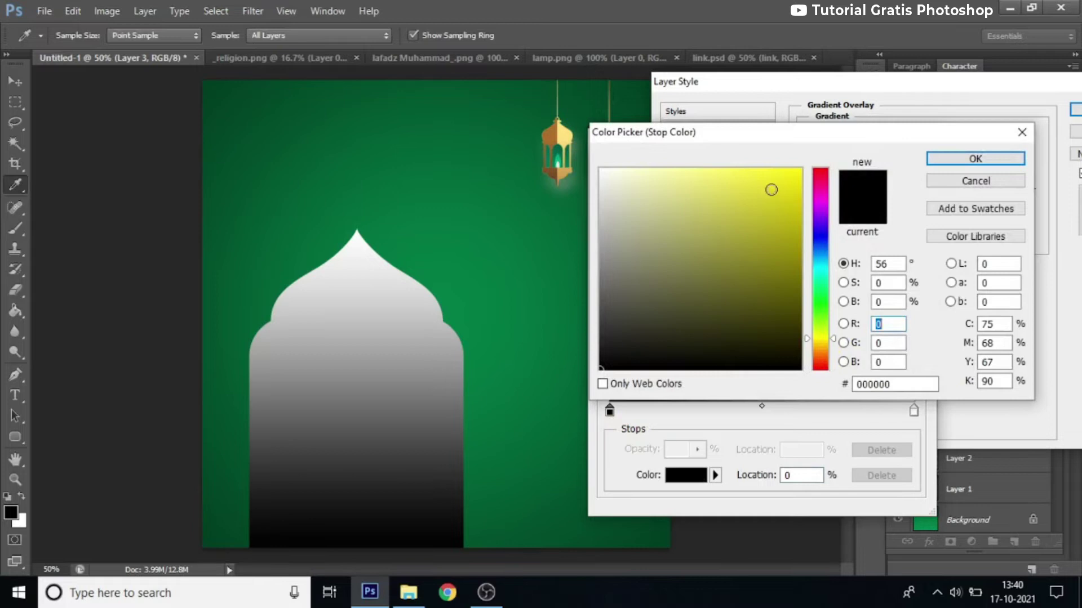
click(799, 169)
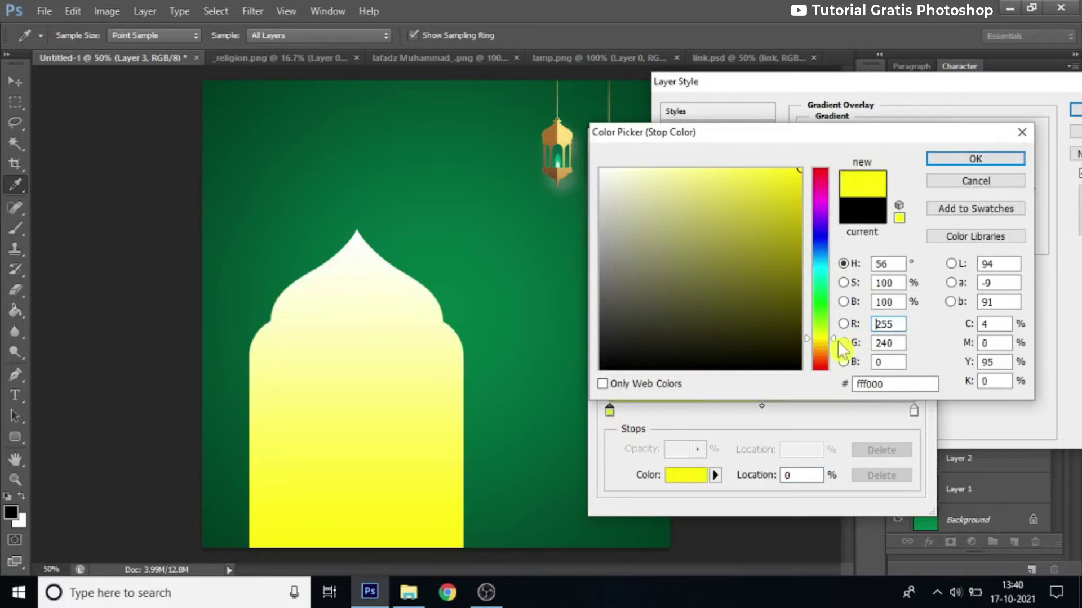
click(836, 341)
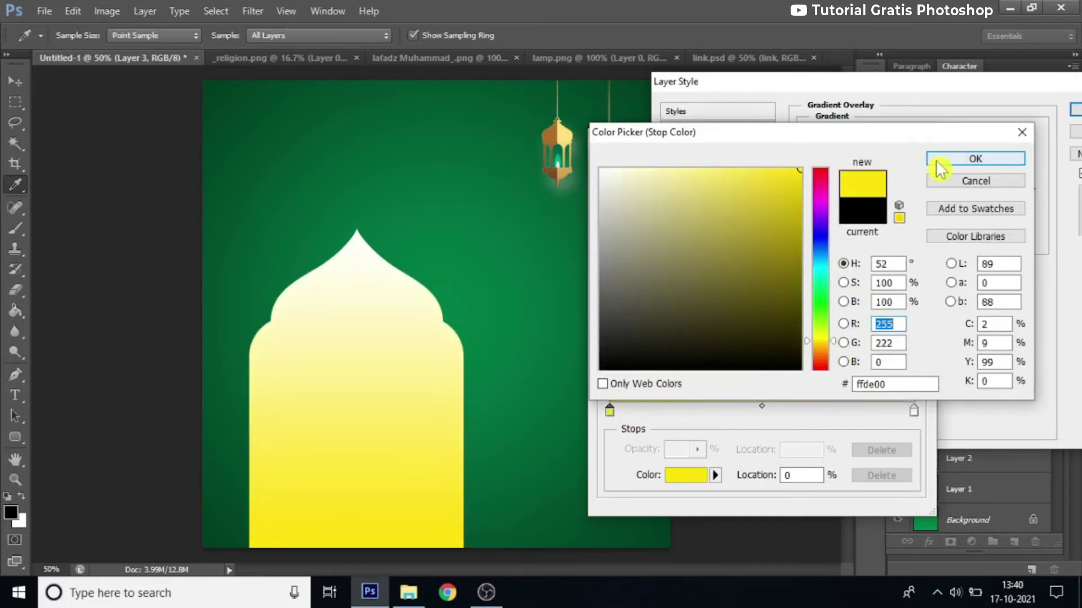
click(939, 158)
Set the right gradient stop to lemon yellow #f0ff00 and apply the overlay
click(913, 411)
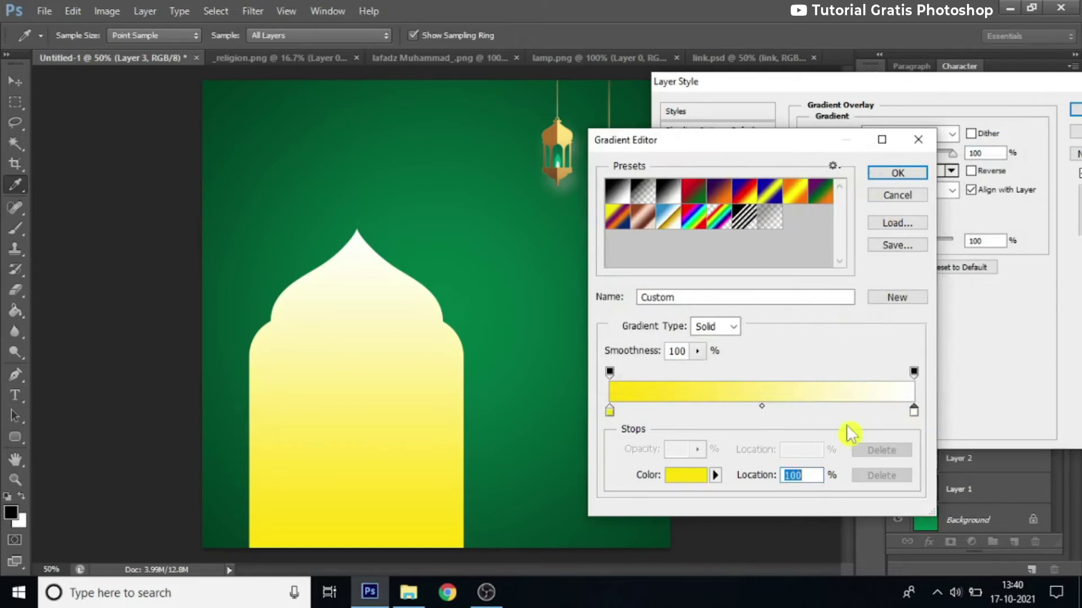
click(686, 477)
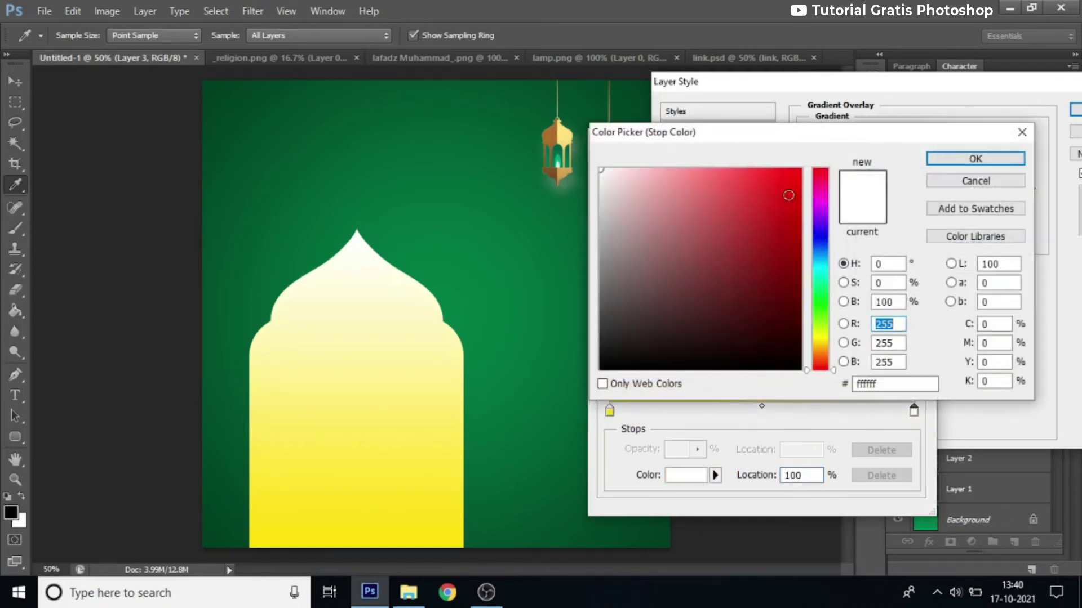
click(828, 334)
click(800, 169)
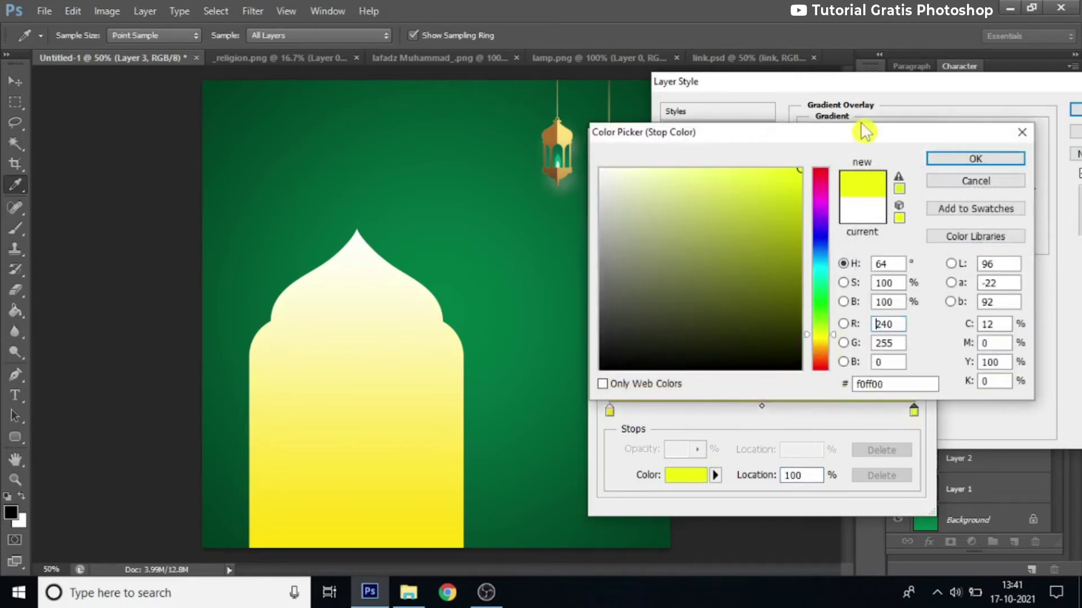
click(964, 160)
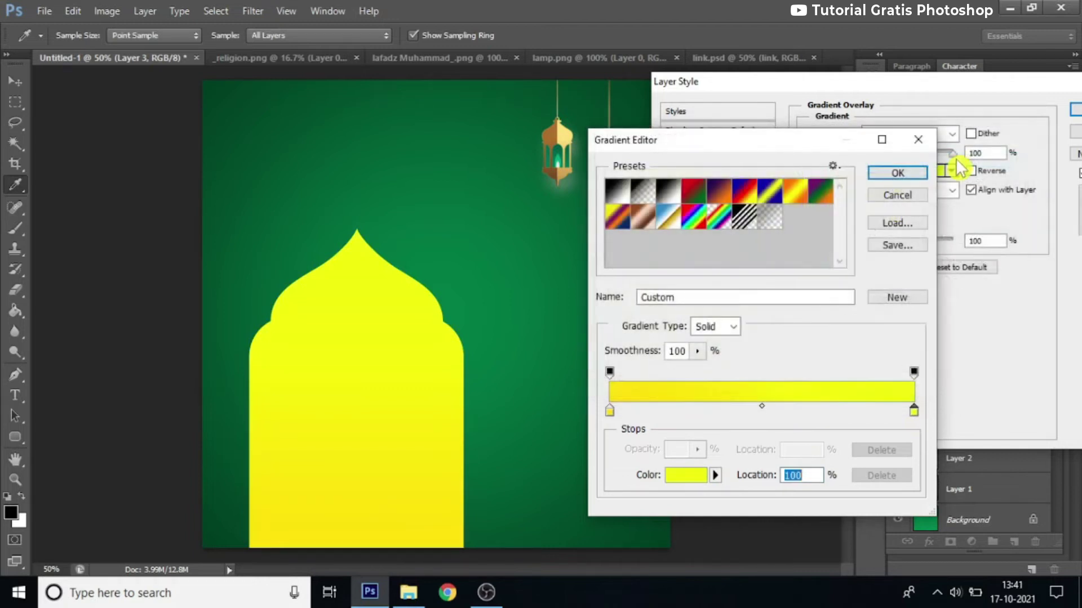
click(897, 180)
drag(1008, 84, 772, 113)
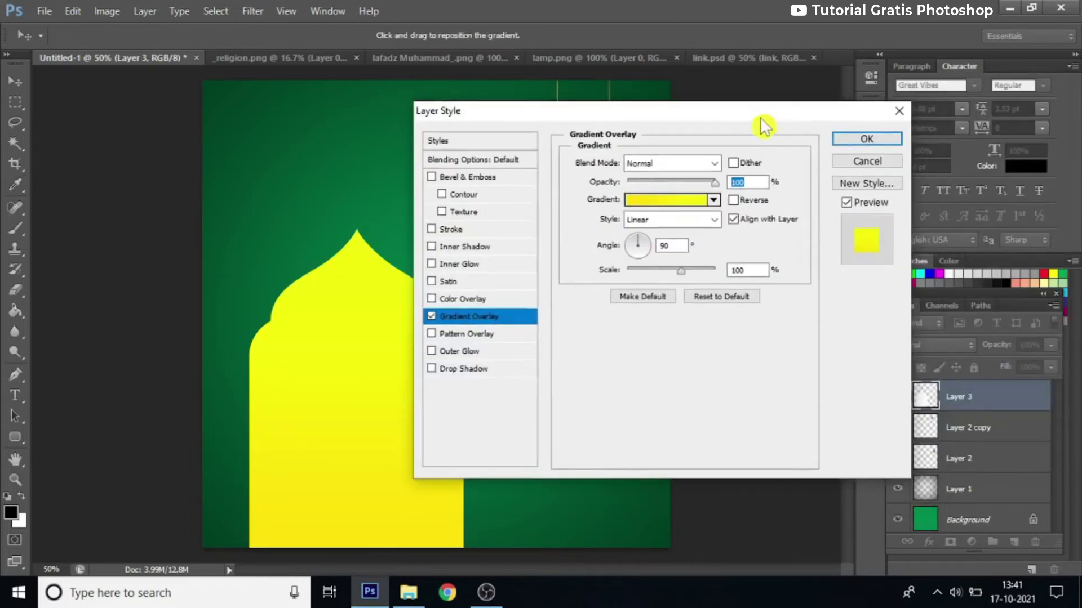
click(875, 138)
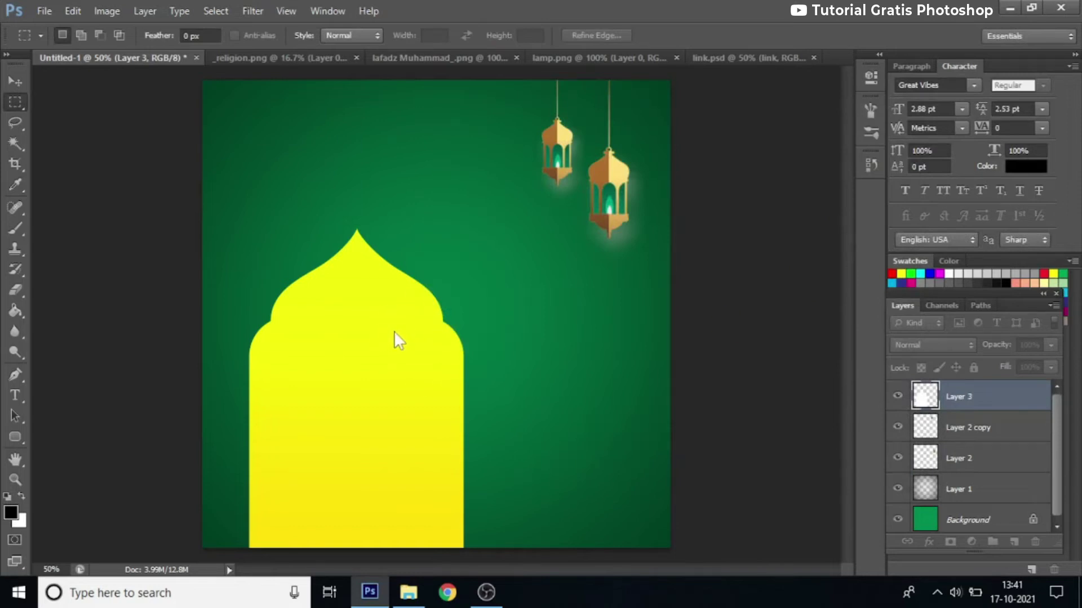
Duplicate the yellow arch's Layer 3 as 'Layer 3 copy'
right_click(951, 402)
click(845, 84)
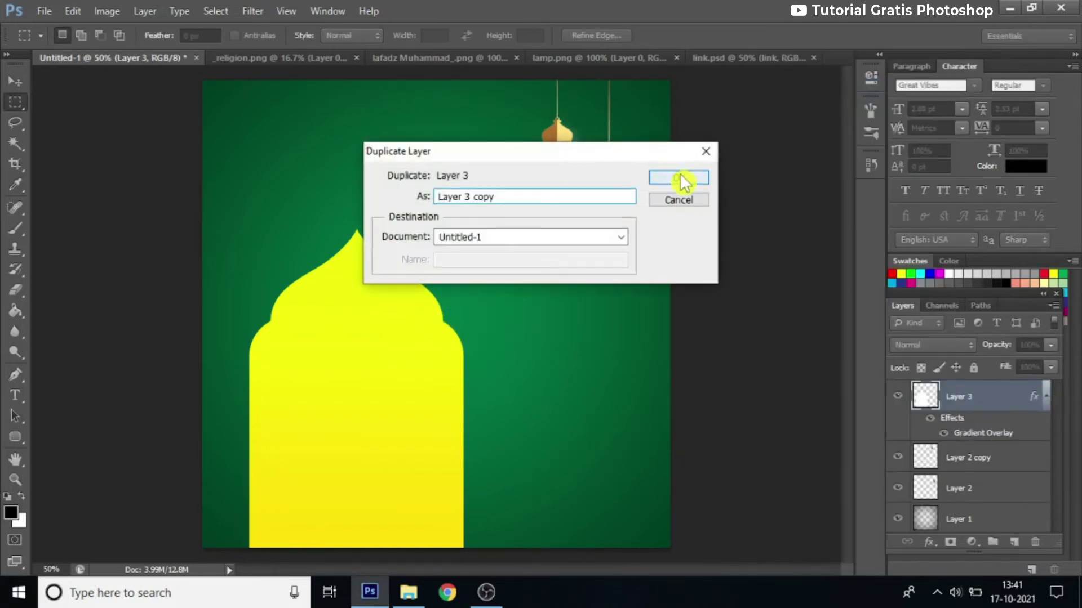
click(679, 178)
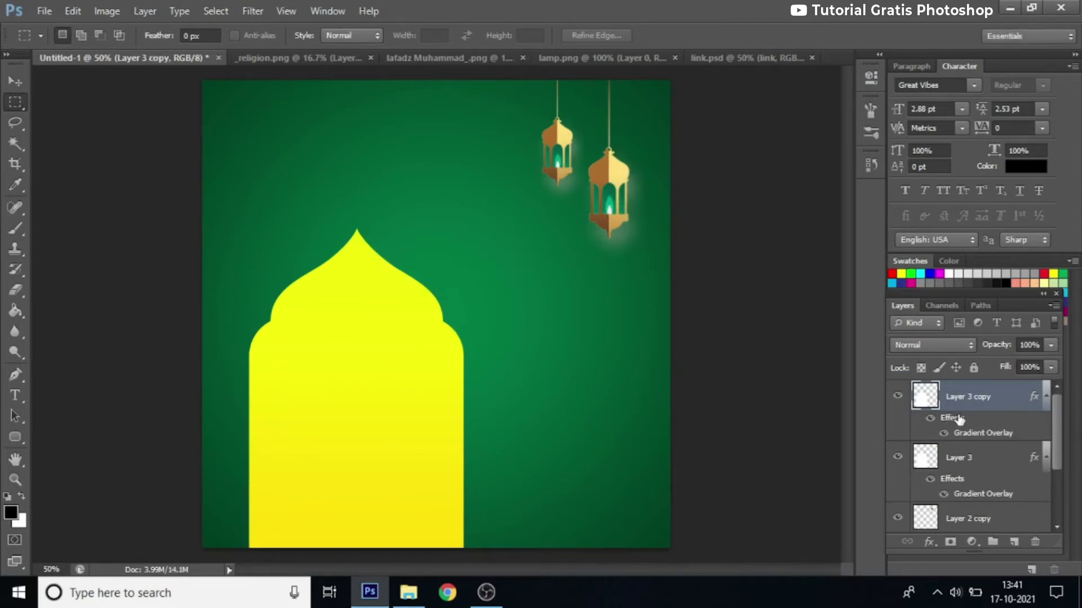
Delete Layer 3 copy's gradient overlay and scale it proportionally from the centre to about 93%
drag(953, 421, 1037, 542)
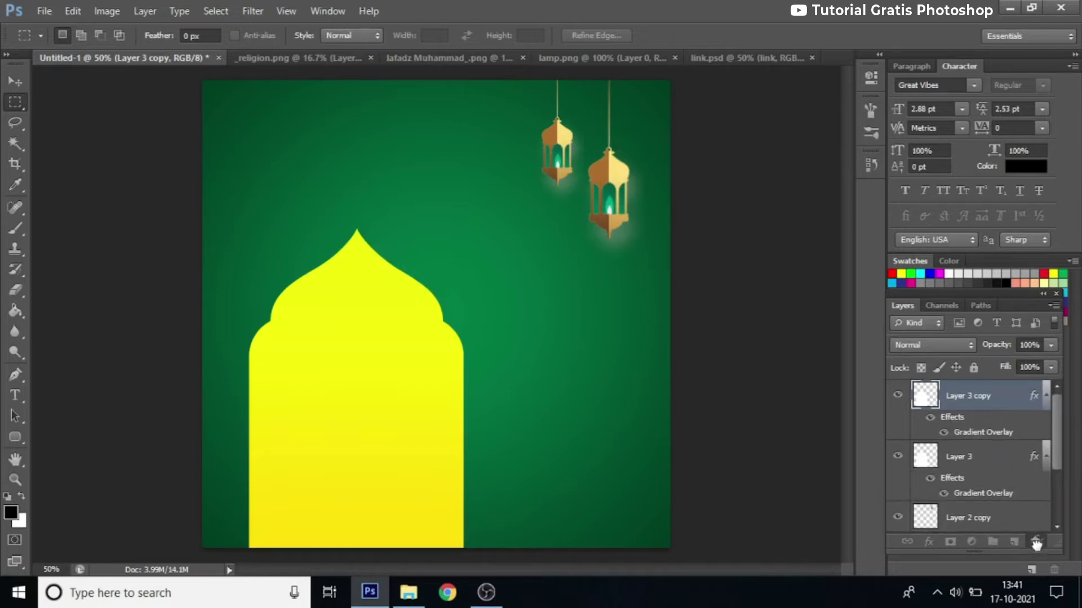
drag(1035, 544, 1036, 544)
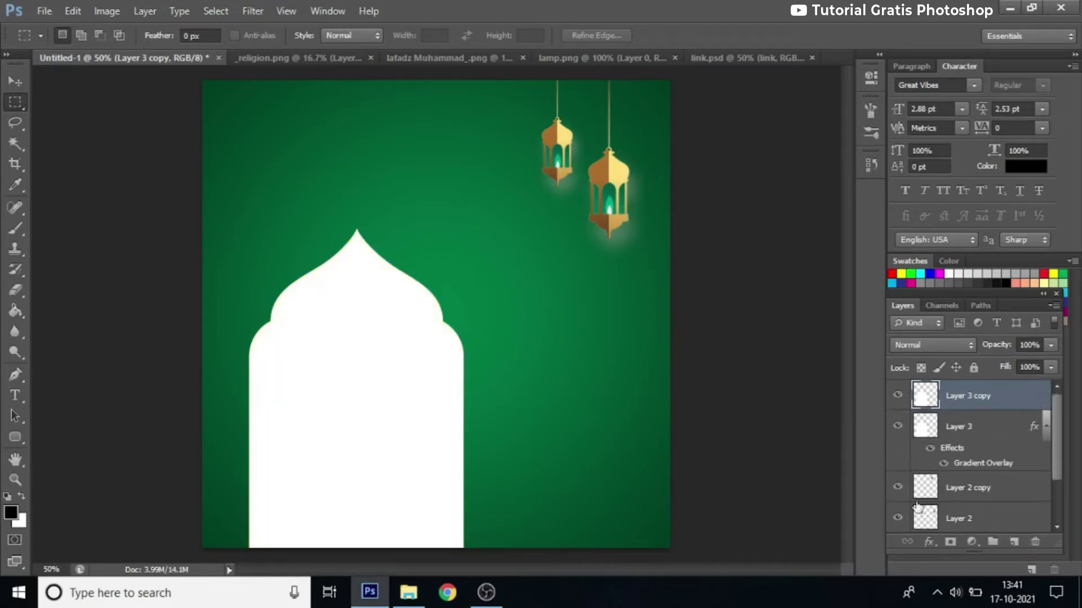
key(ctrl+t)
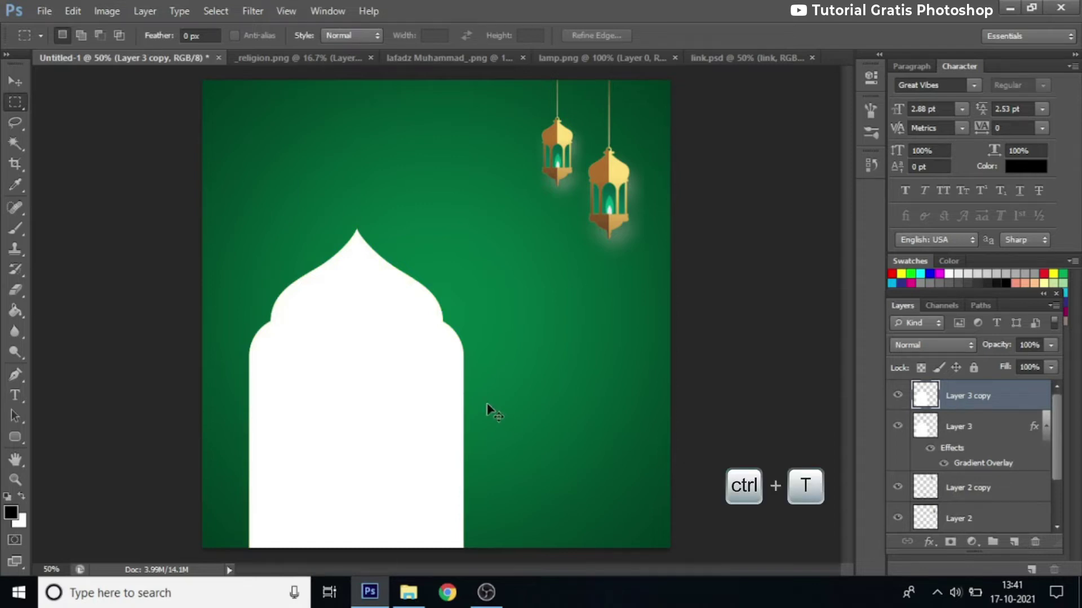
key(shift+alt)
drag(458, 234, 459, 241)
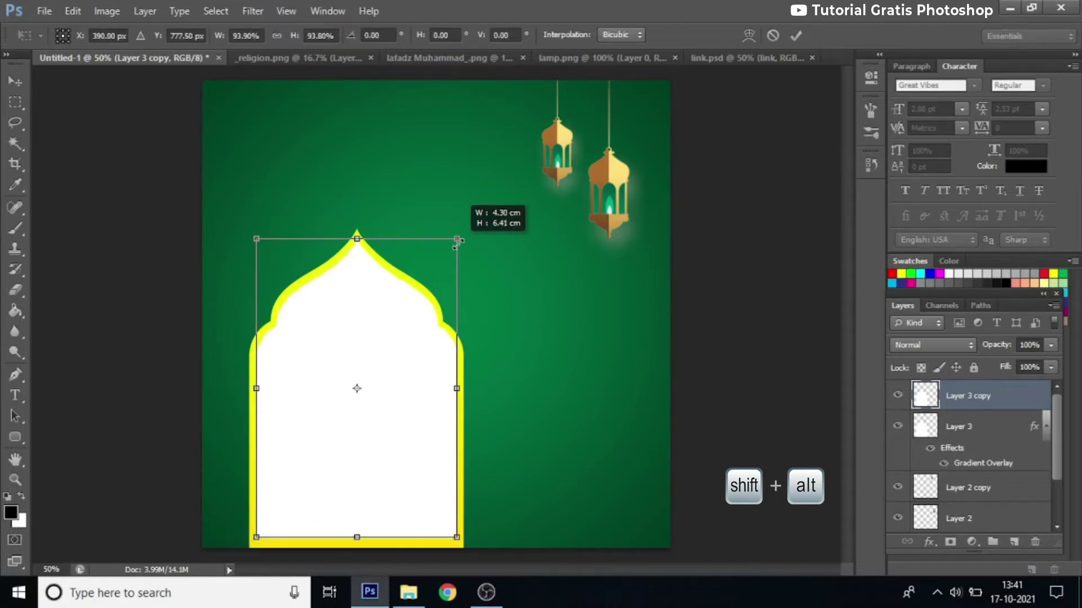
drag(458, 241, 455, 241)
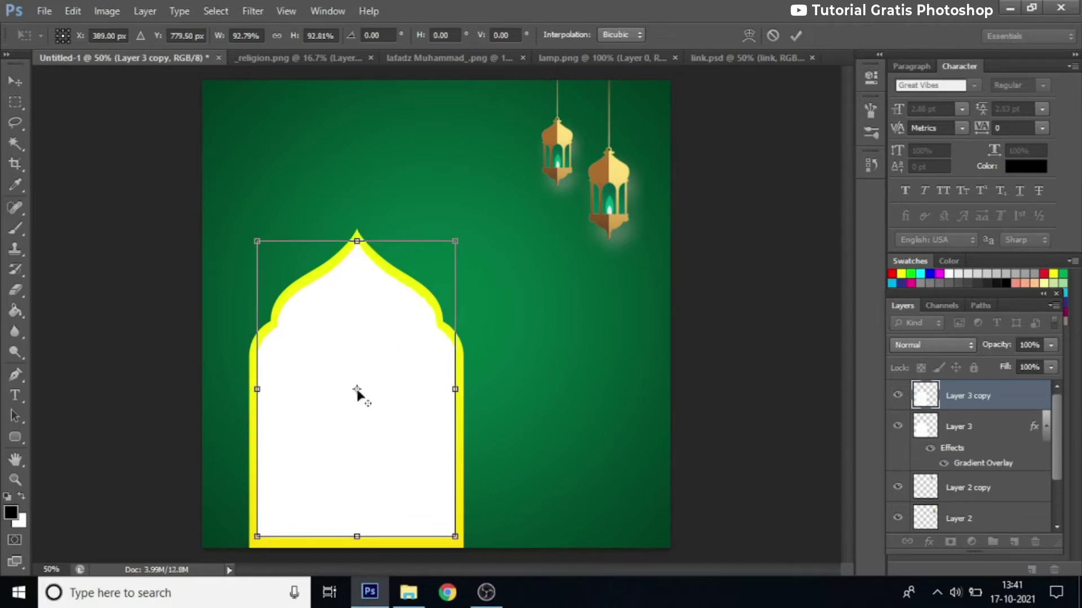
click(795, 37)
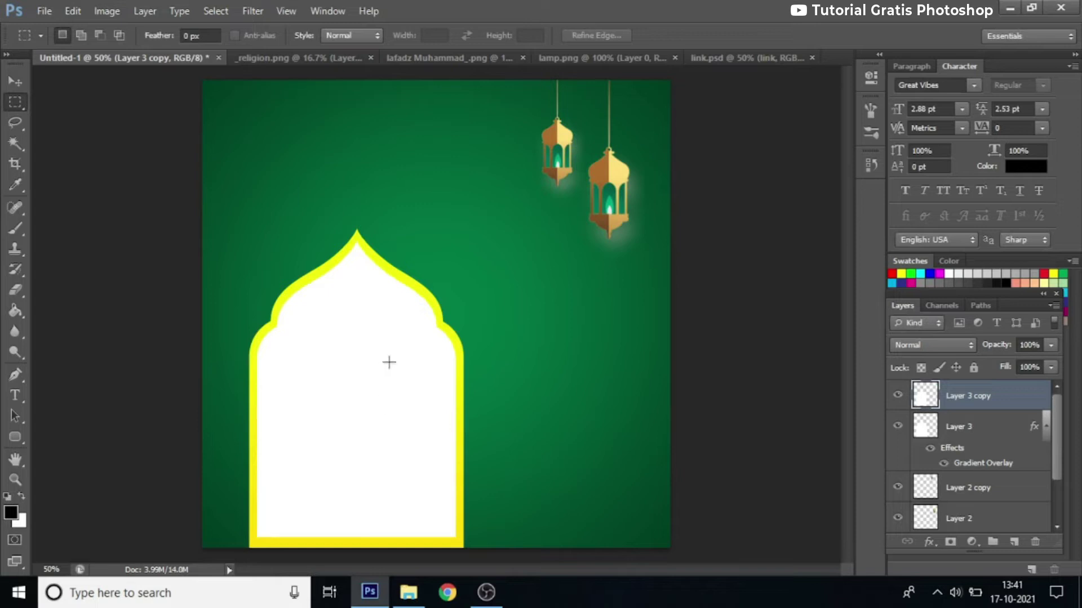
Resize Layer 3 and Layer 3 copy together horizontally to about 108.9% width
ctrl+click(961, 427)
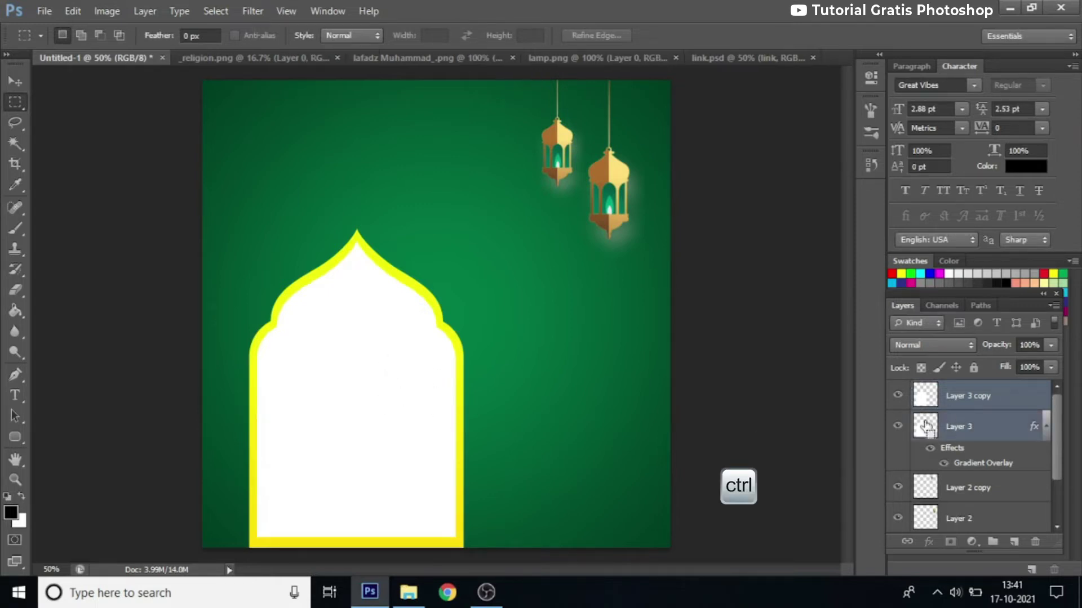
key(ctrl+t)
drag(465, 450, 487, 453)
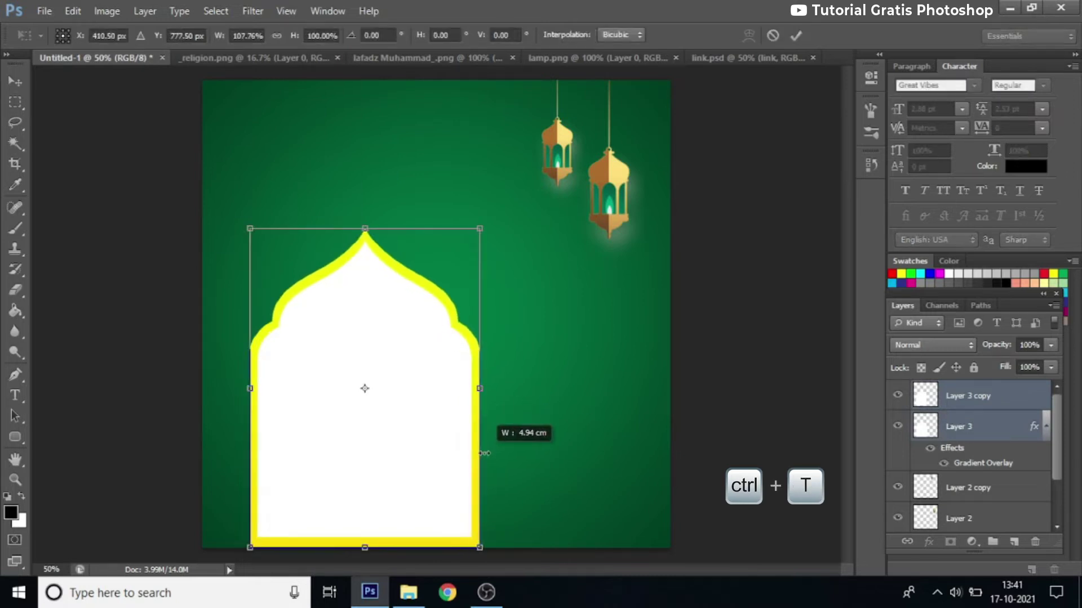
drag(251, 393, 241, 397)
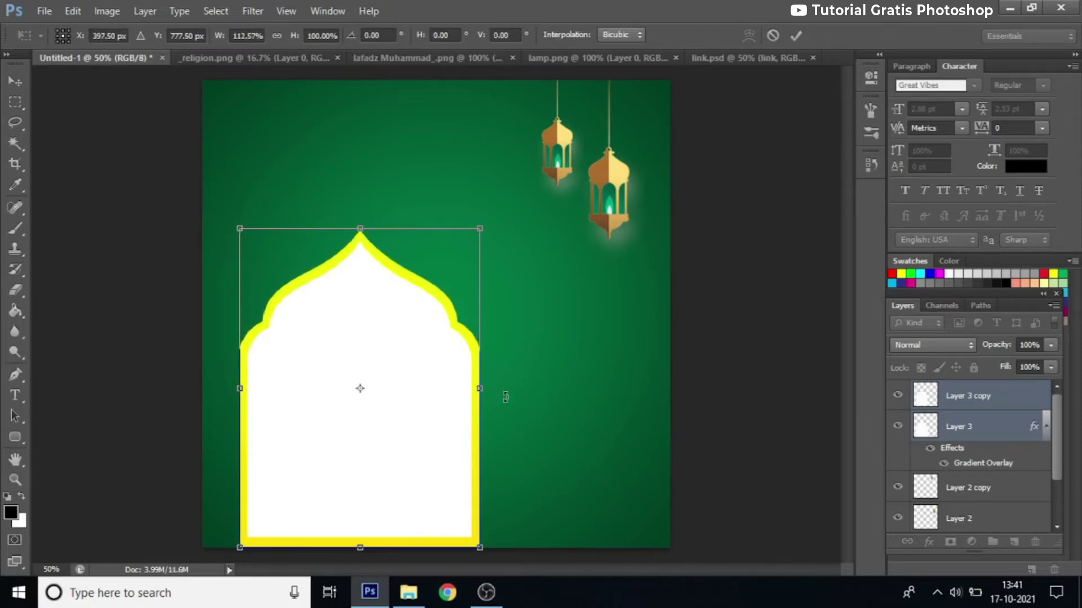
drag(475, 393, 467, 393)
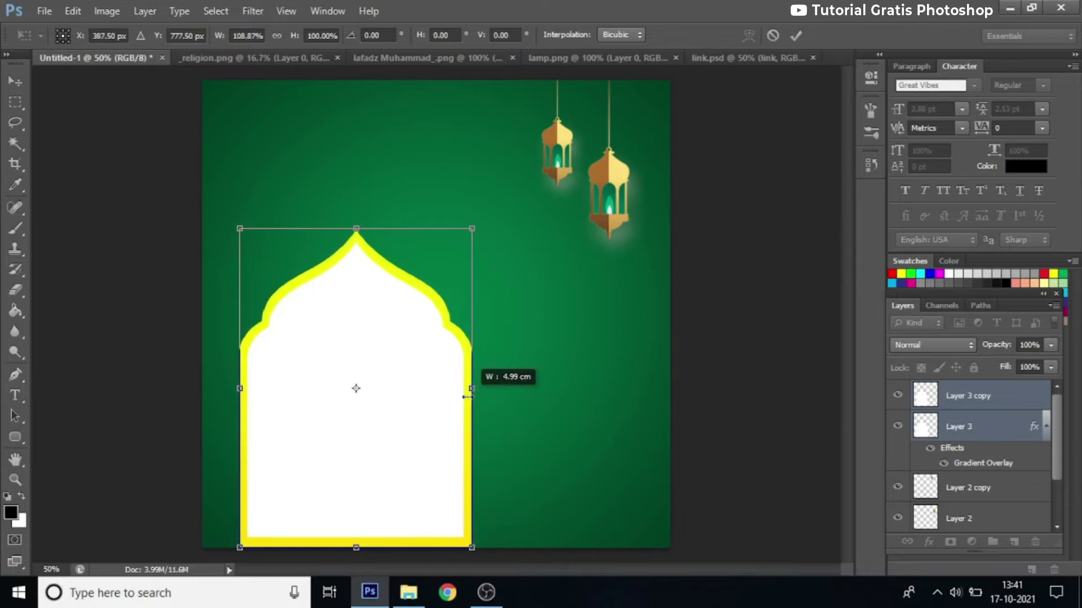
click(798, 35)
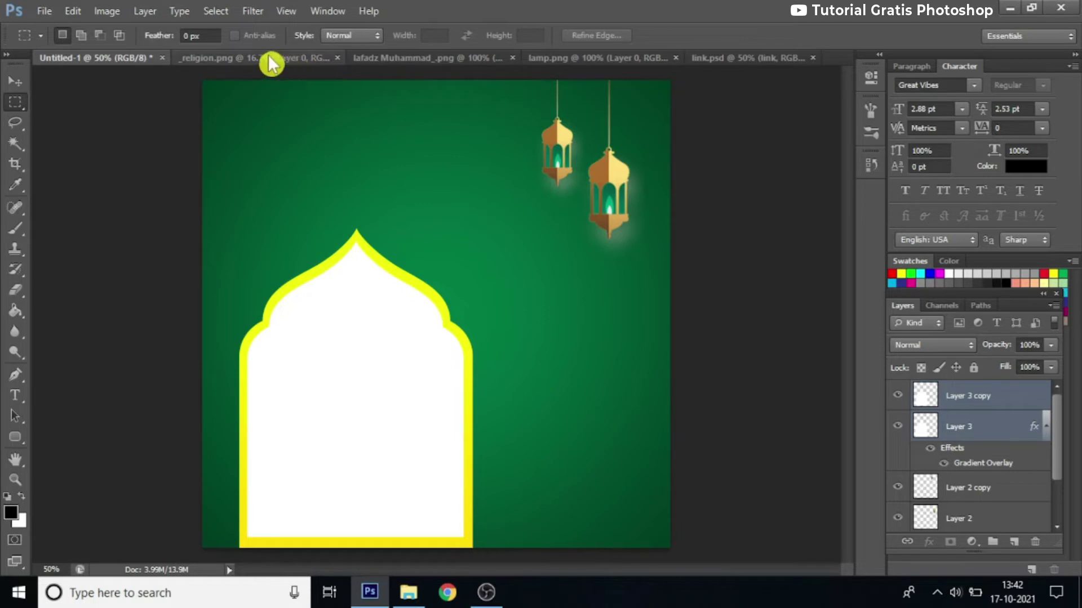
Bring the gold mosque from _religion.png into the design, scaled to 29.02% at lower right
click(269, 59)
click(15, 81)
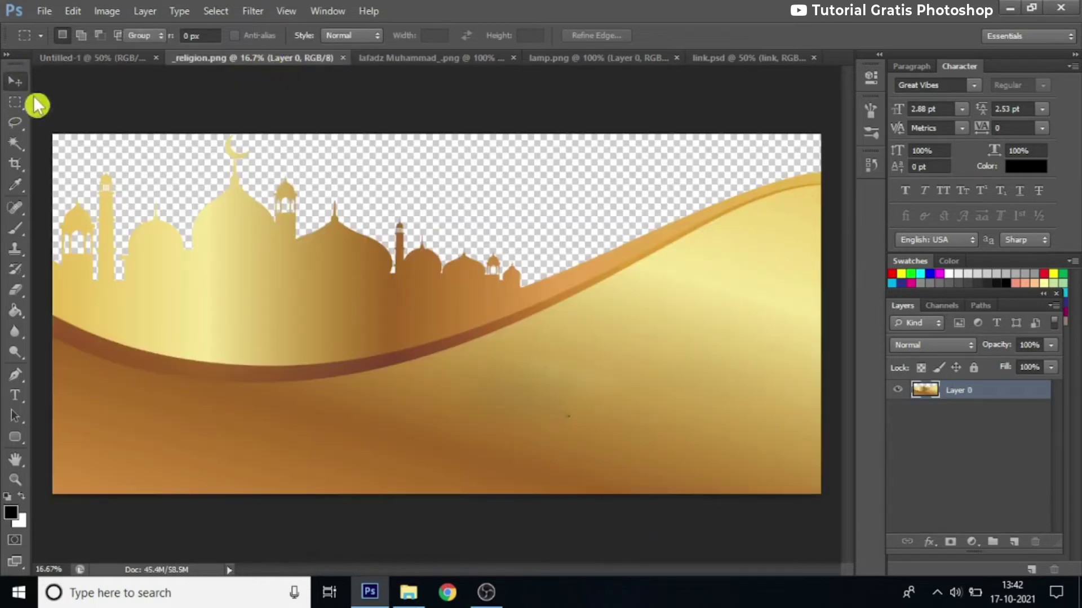
mouse_move(219, 261)
mouse_down()
mouse_move(98, 62)
mouse_move(379, 357)
mouse_move(556, 404)
mouse_move(466, 391)
mouse_up()
key(ctrl+t)
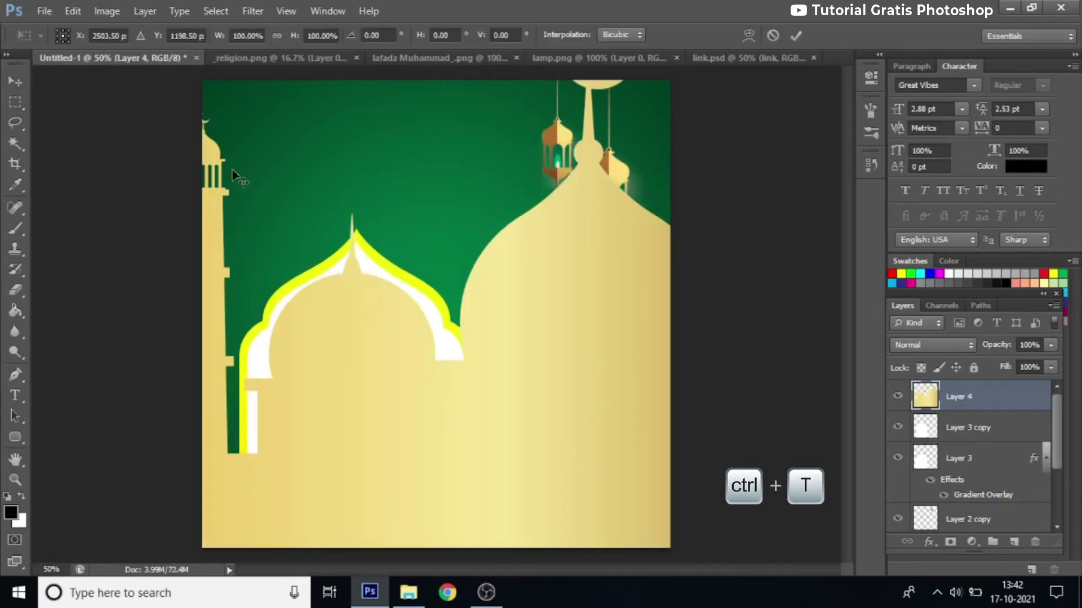
mouse_move(233, 176)
mouse_down()
mouse_move(380, 345)
mouse_move(201, 160)
mouse_up()
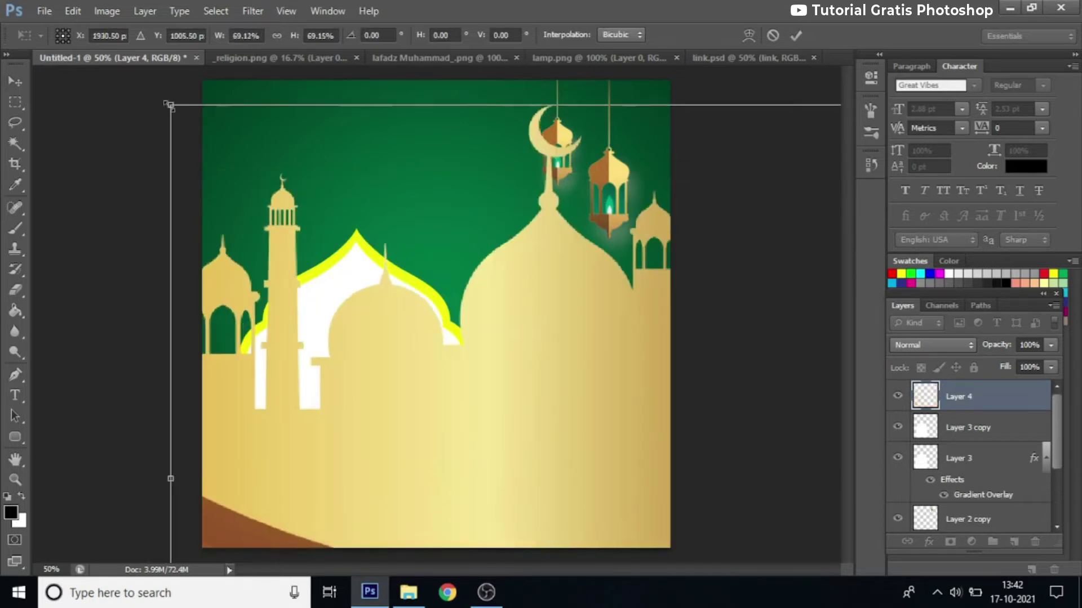
drag(170, 105, 535, 277)
drag(611, 399, 393, 399)
mouse_move(419, 375)
mouse_down()
mouse_move(391, 362)
mouse_move(512, 431)
mouse_up()
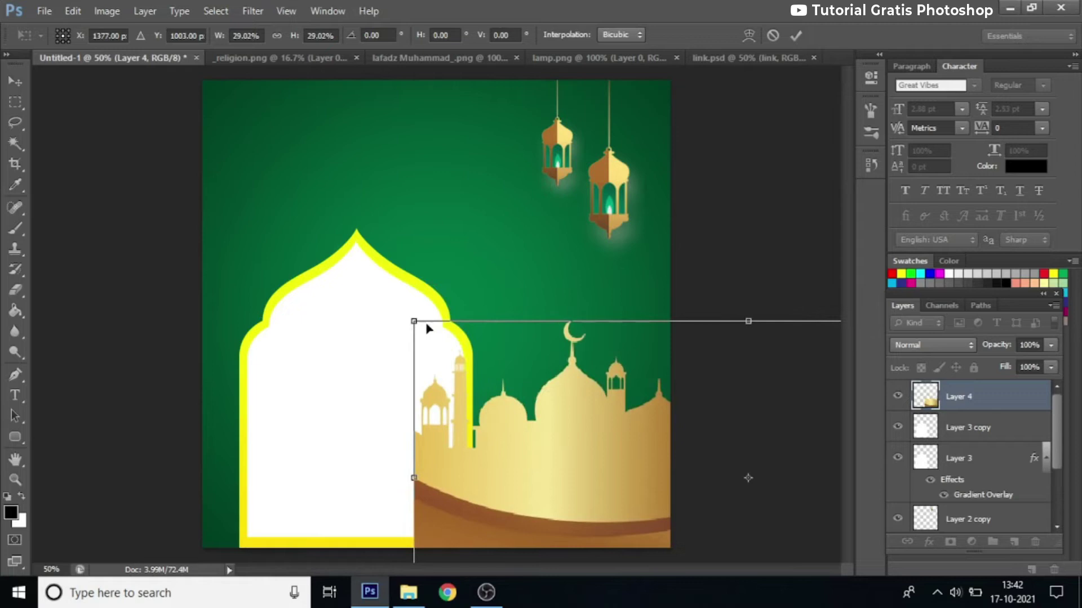
click(795, 36)
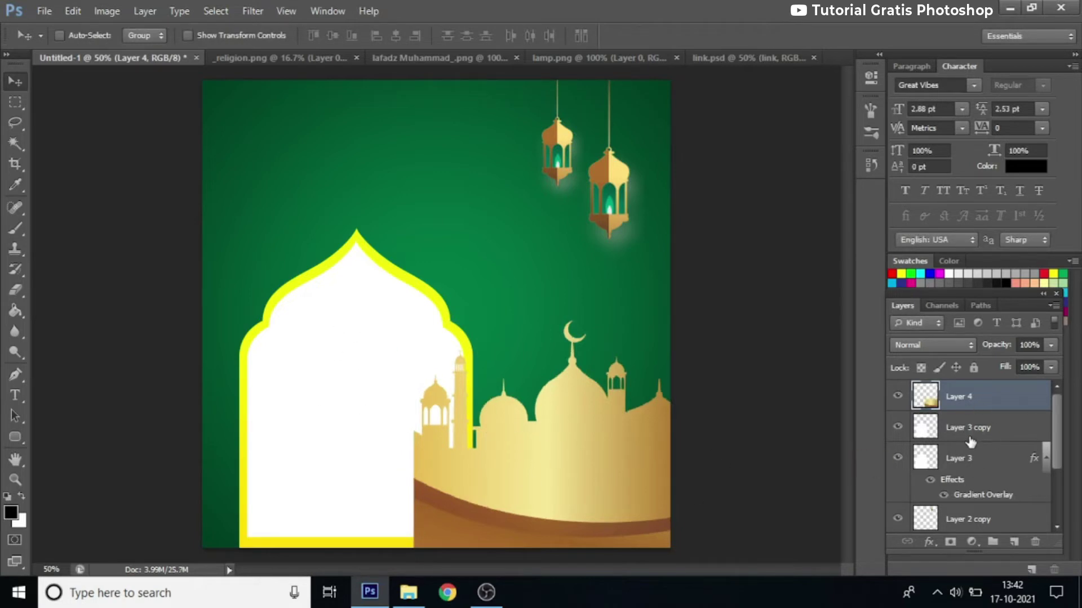
Move Layer 4 behind the arch and nudge the mosque slightly left
drag(976, 400, 977, 516)
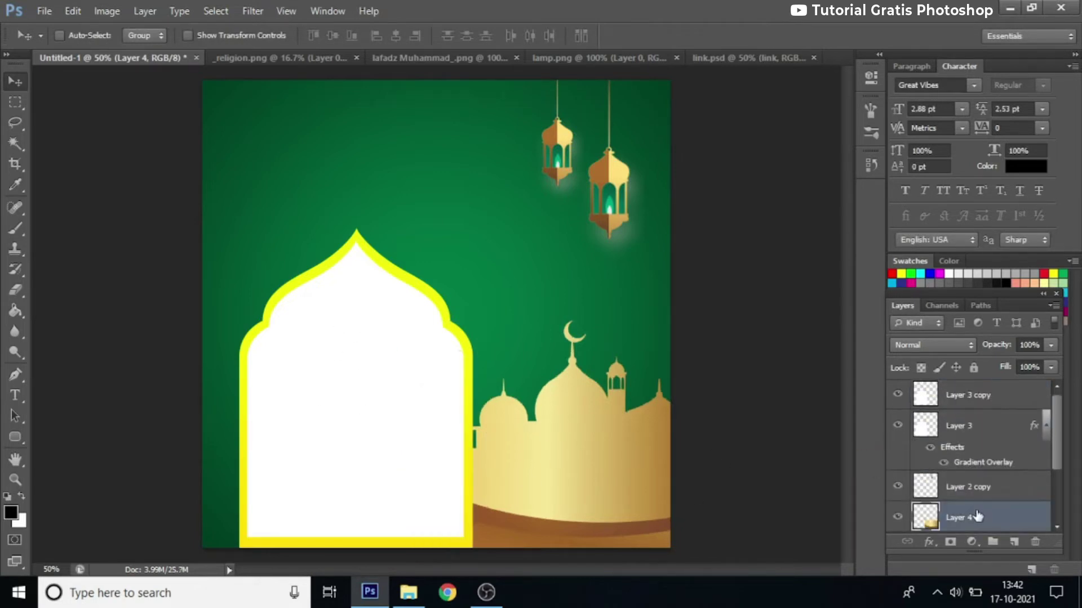
right_click(558, 431)
click(574, 438)
drag(584, 443, 562, 445)
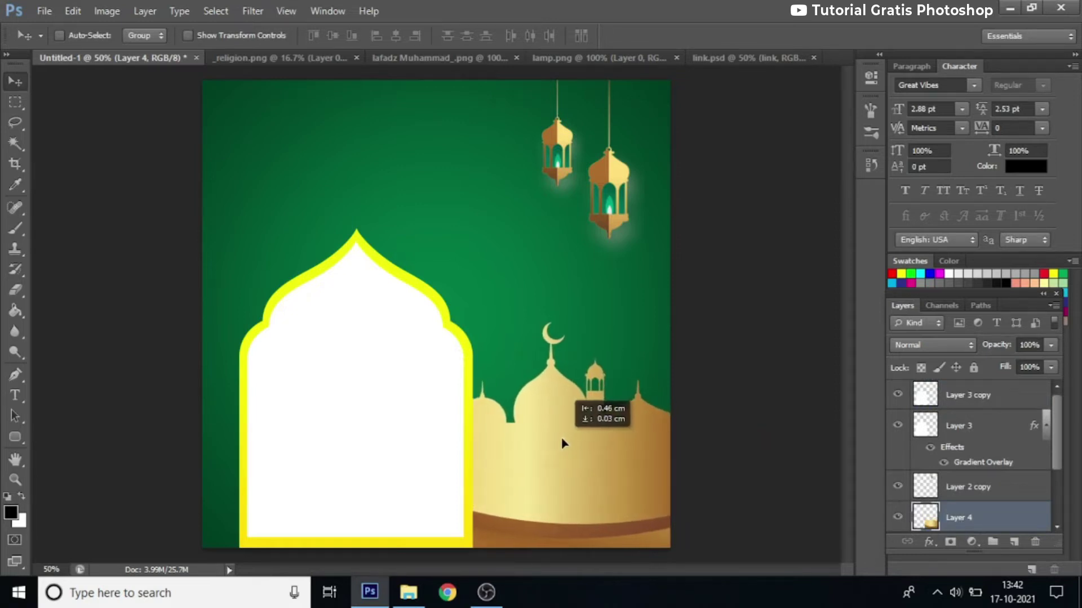
Add a Gradient Overlay to the mosque with a dark green start stop sampled from the background
click(929, 542)
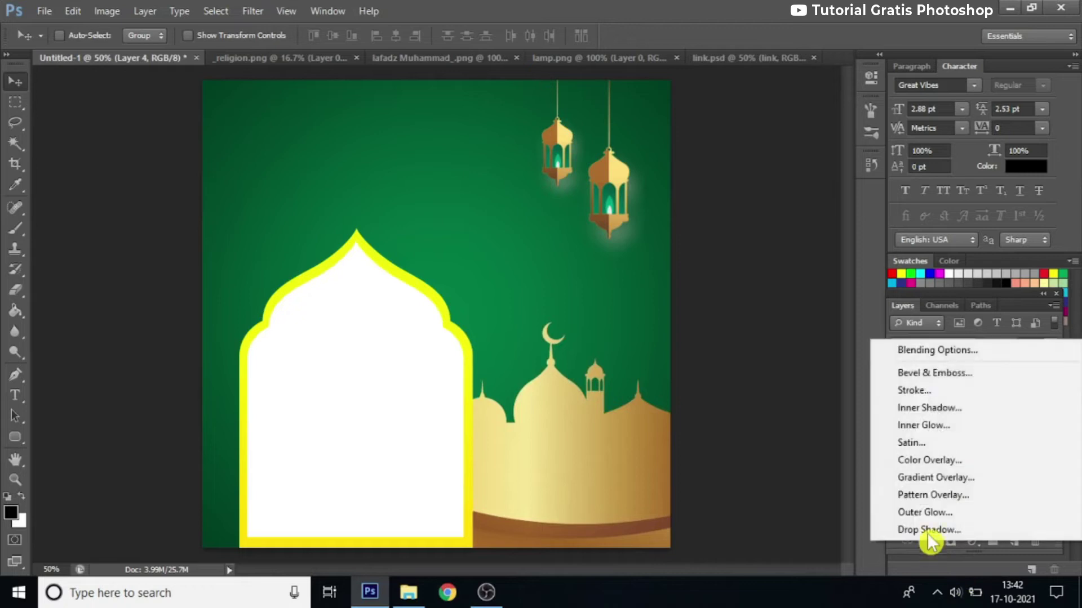
click(927, 476)
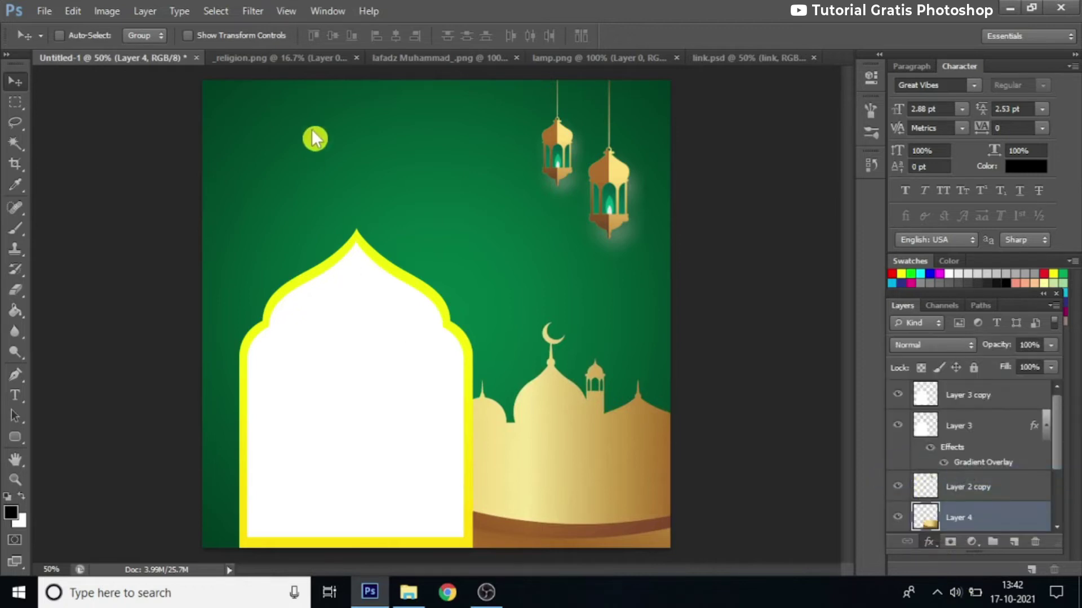
drag(700, 111, 853, 104)
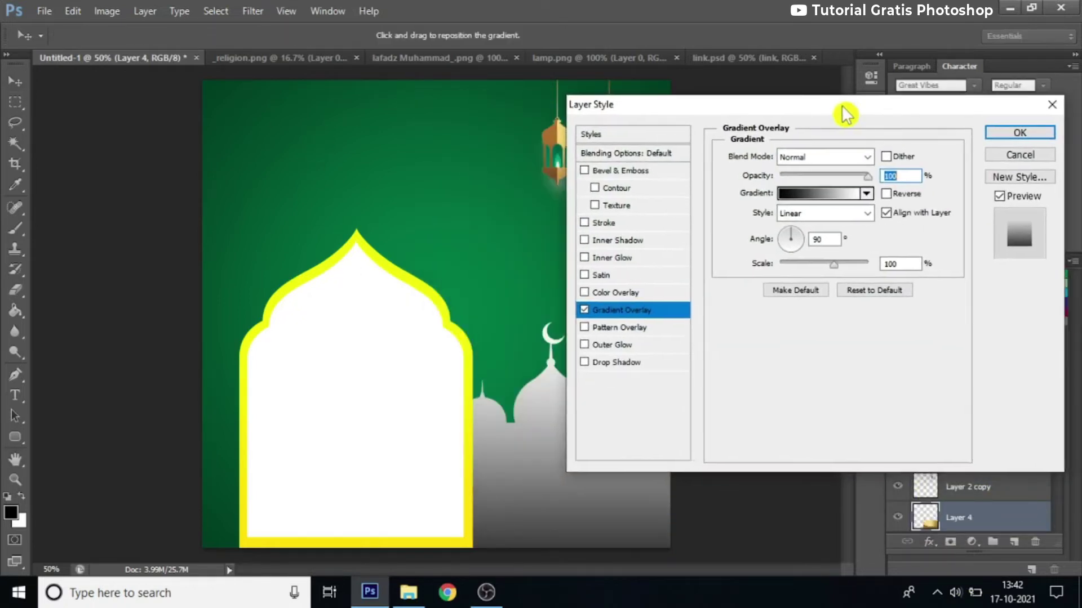
click(800, 195)
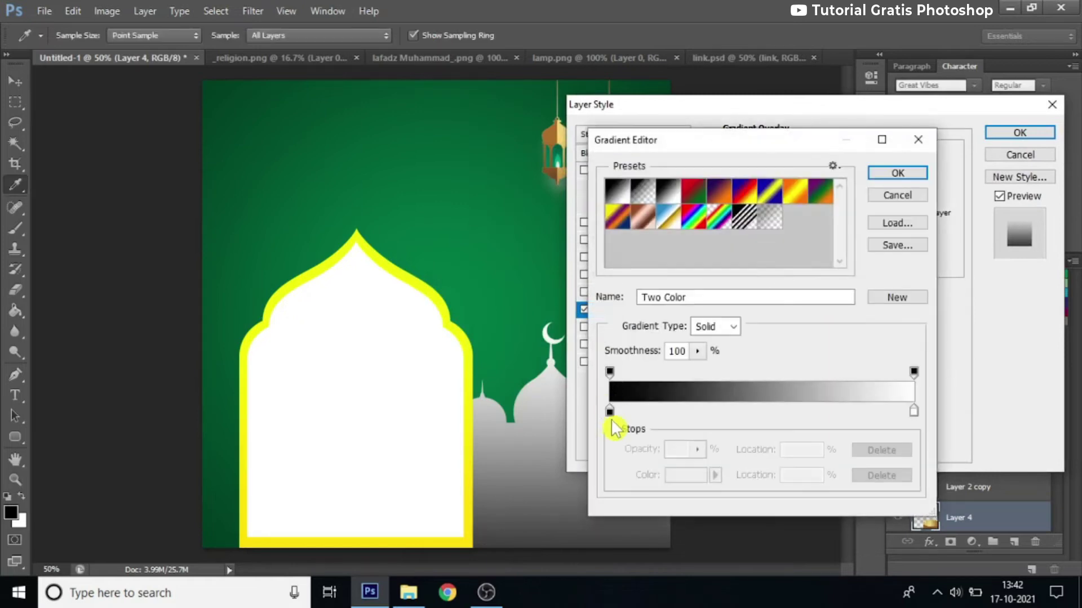
click(610, 410)
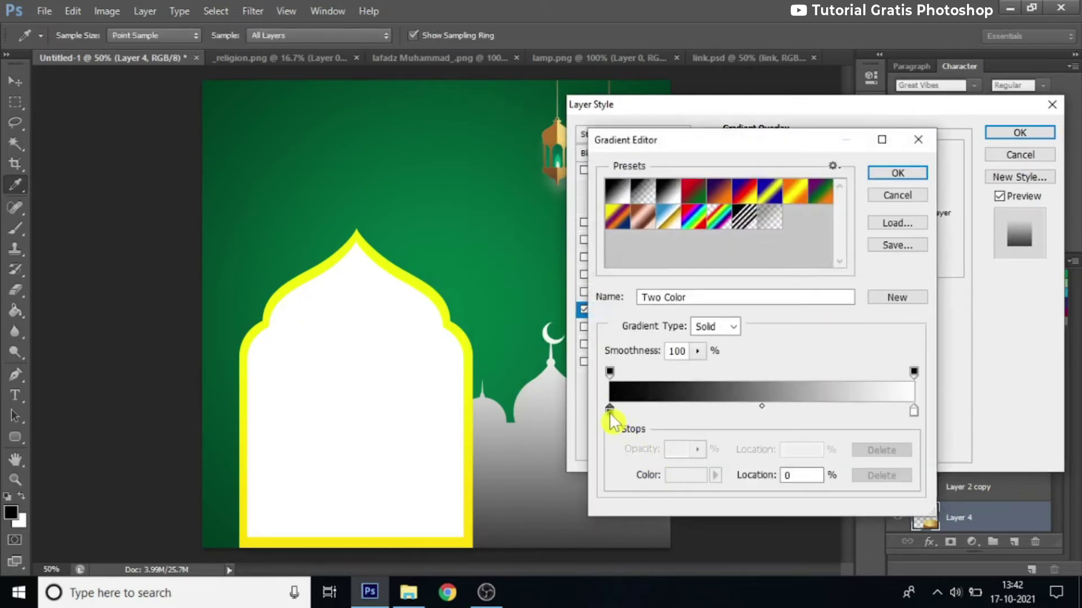
click(434, 249)
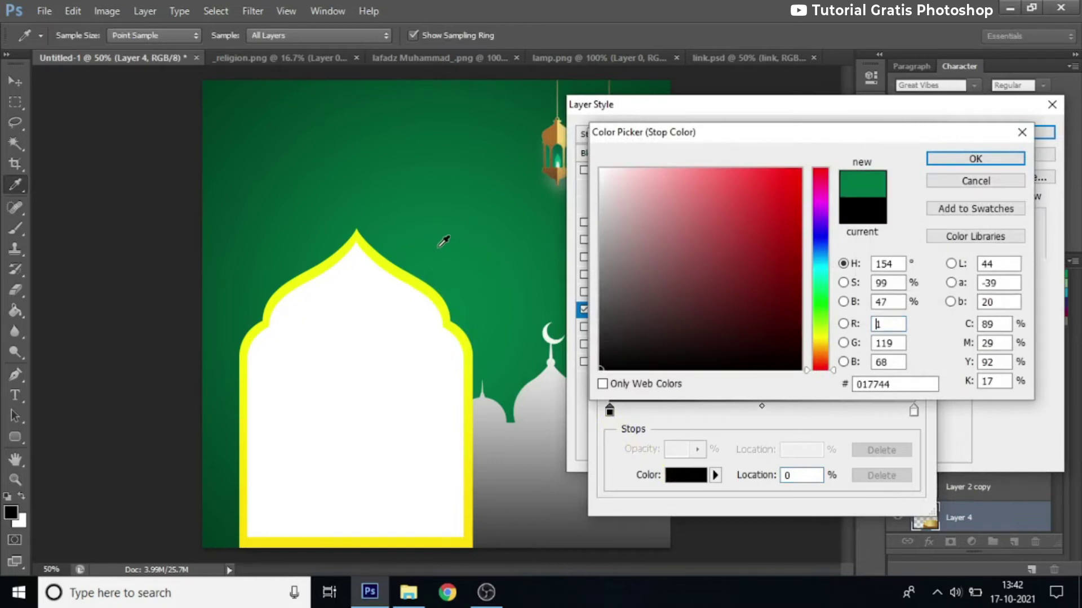
drag(798, 277, 804, 288)
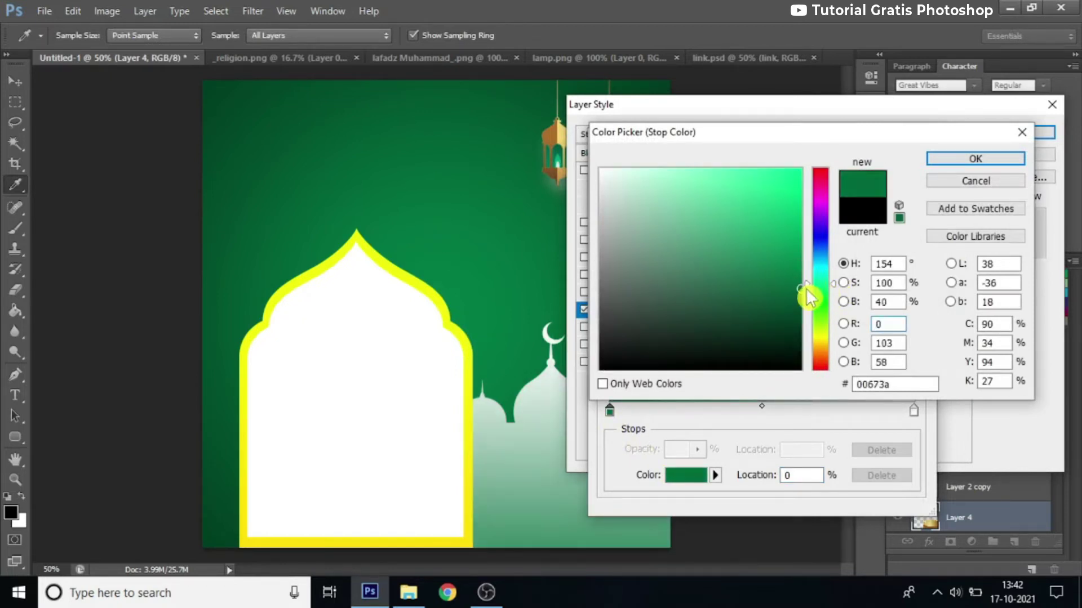
click(973, 159)
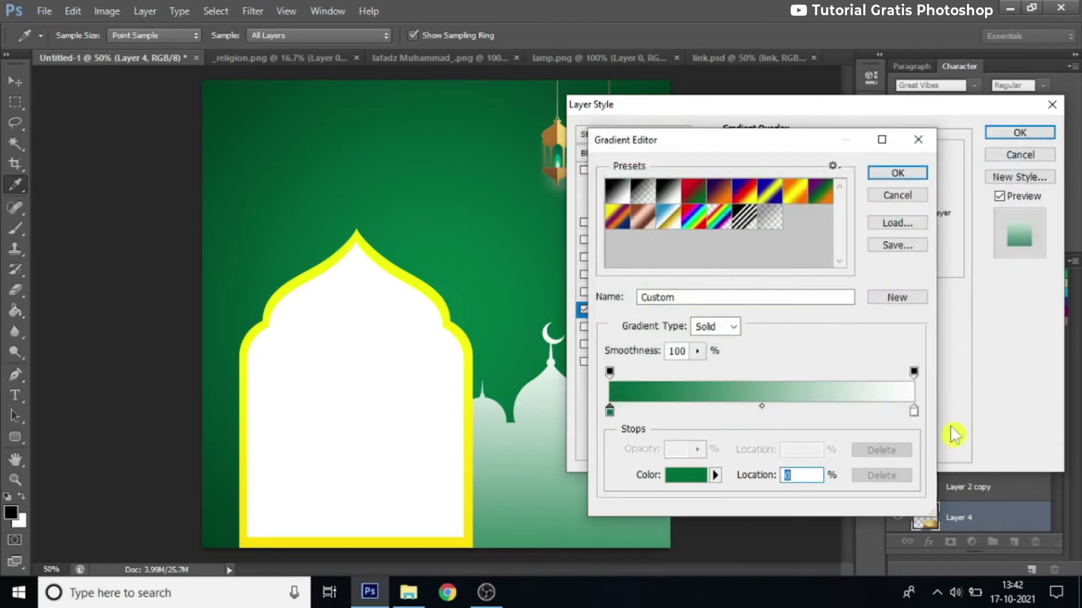
Set the gradient's end stop to a lighter green and apply the overlay
click(914, 411)
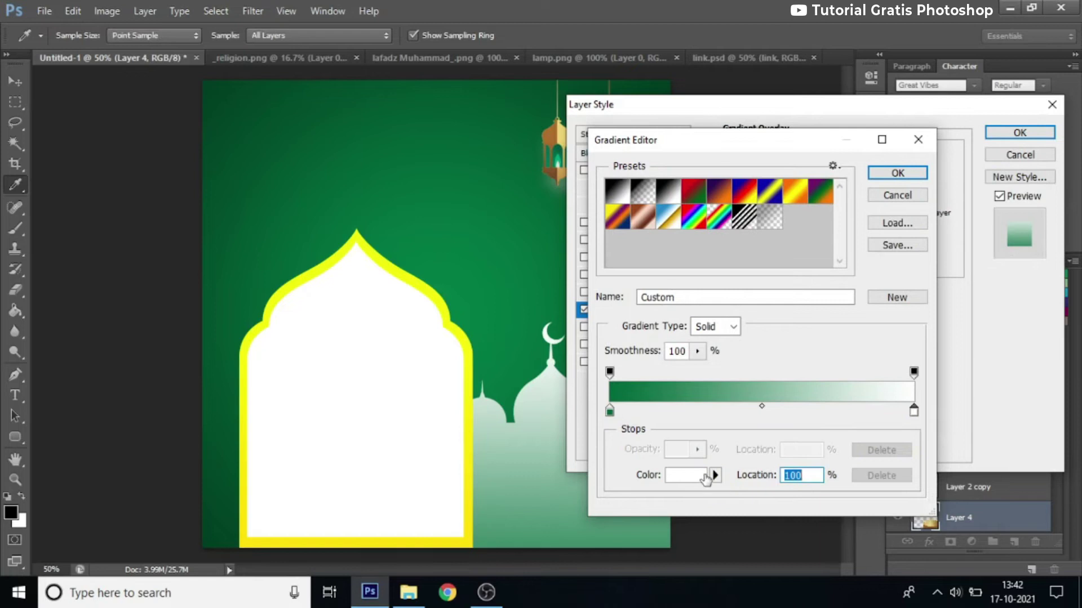
click(564, 346)
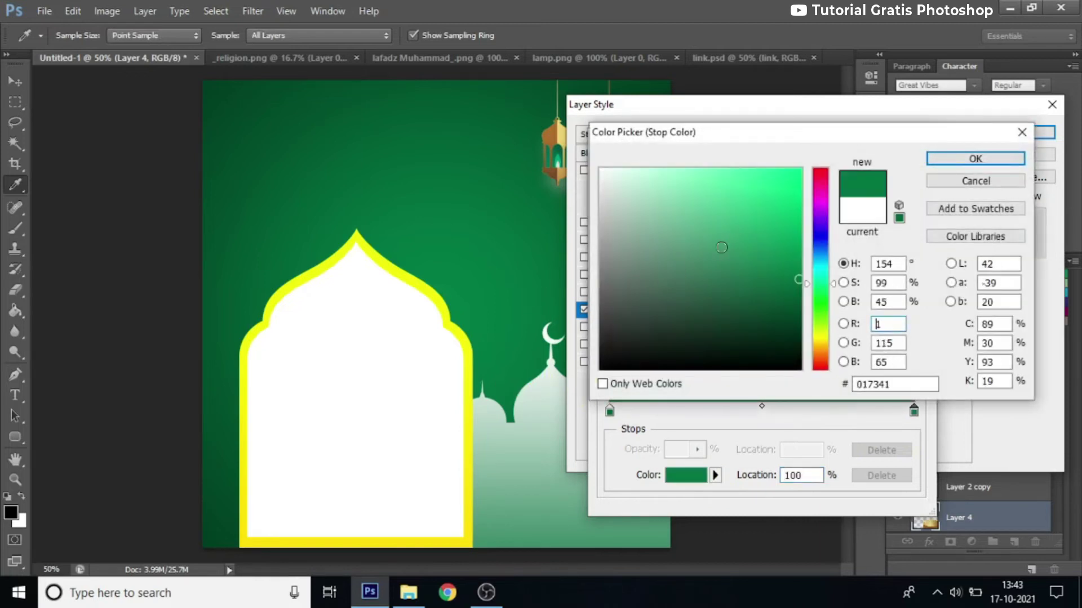
click(728, 231)
click(725, 228)
click(974, 158)
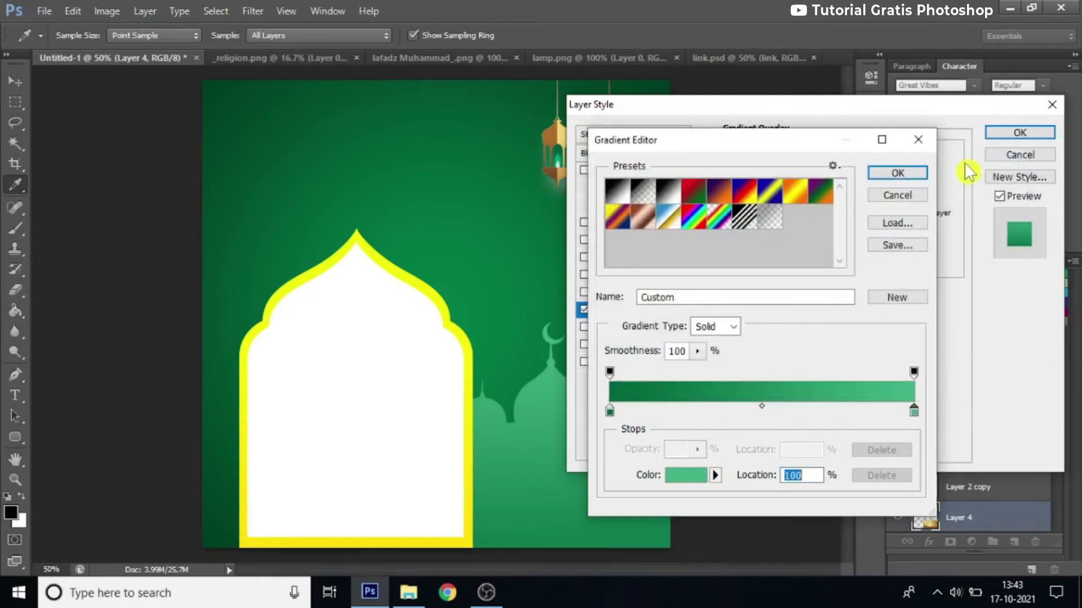
click(911, 176)
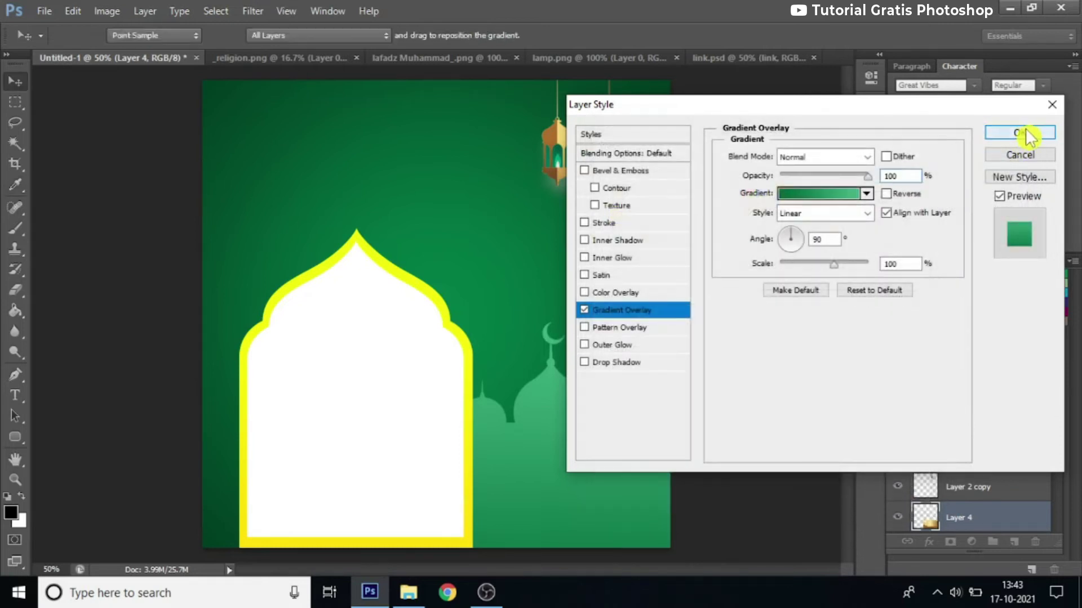
click(1022, 134)
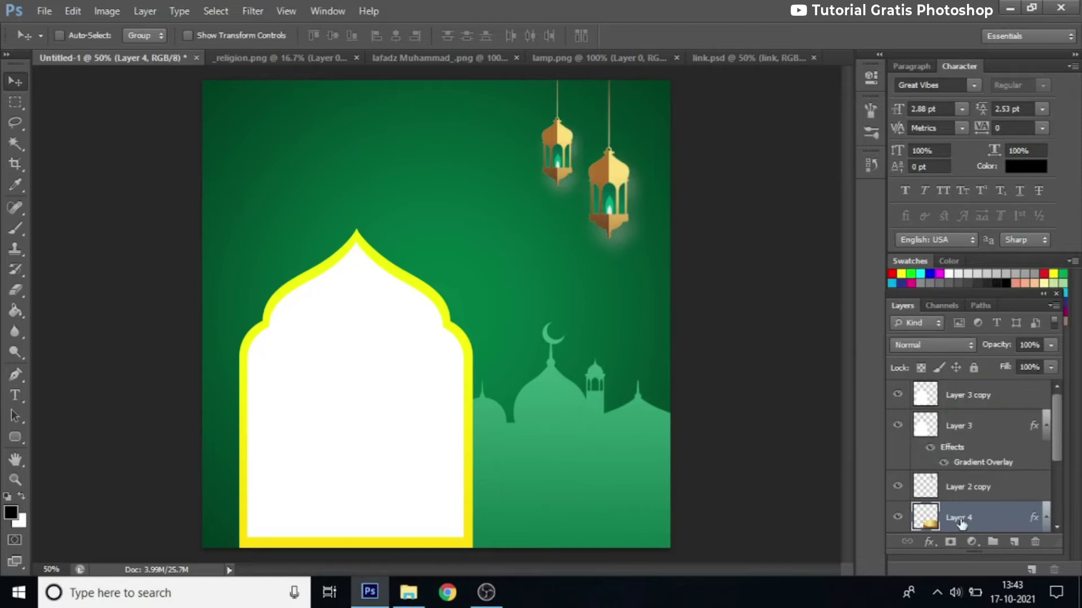
Darken the gradient's start stop further to #00532f
click(928, 542)
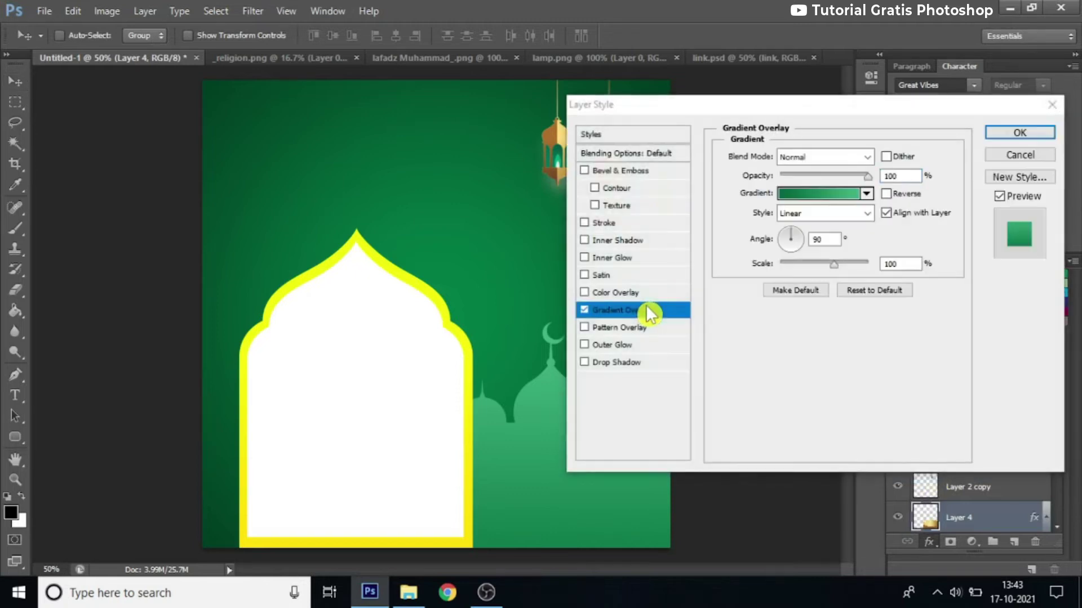
click(817, 196)
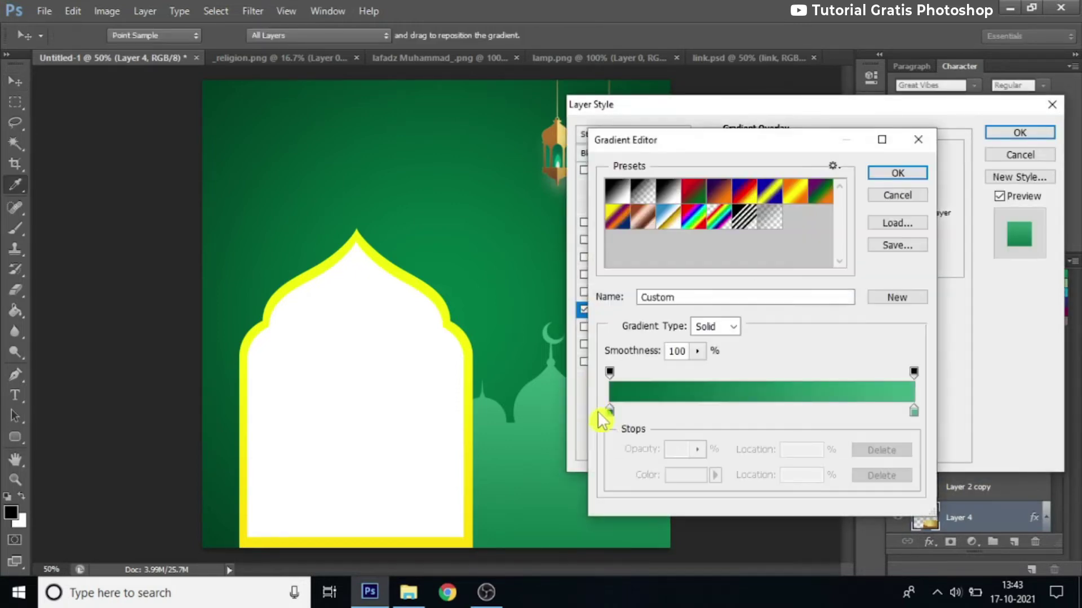
click(685, 476)
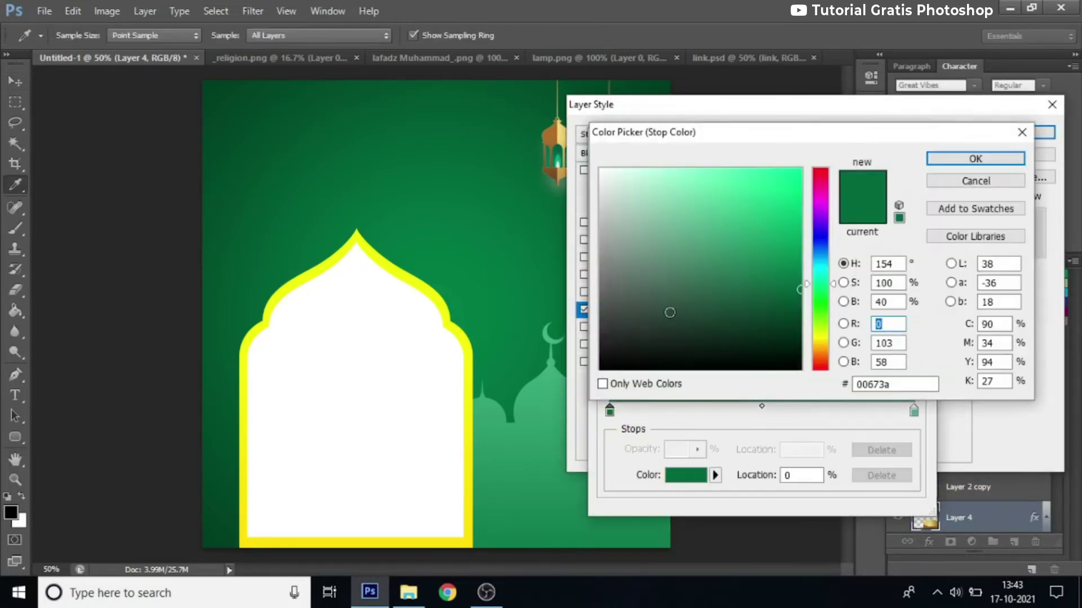
click(798, 305)
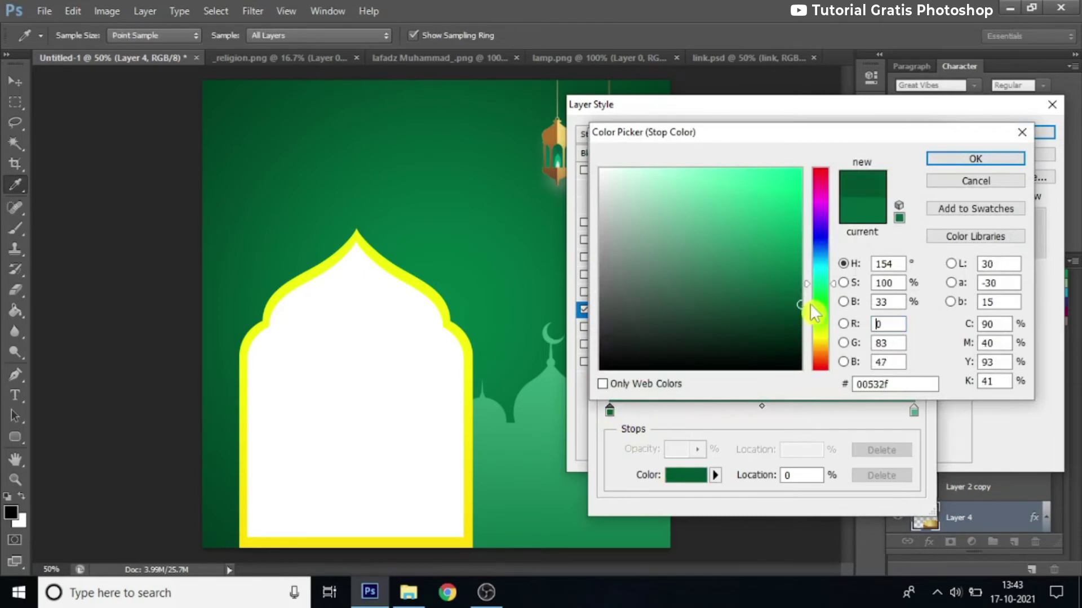
click(991, 160)
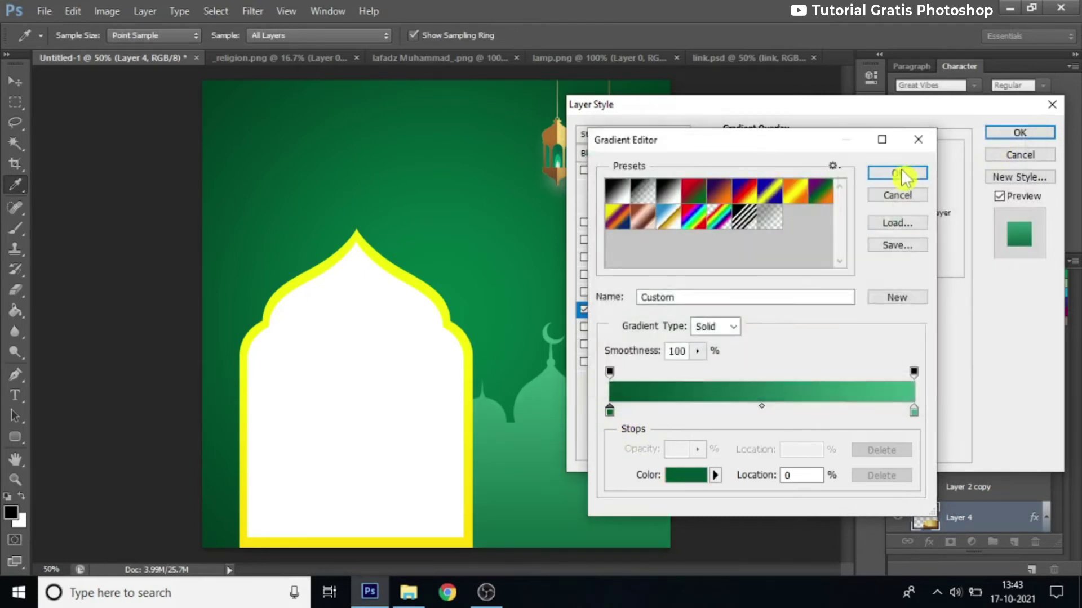
click(898, 174)
click(1021, 141)
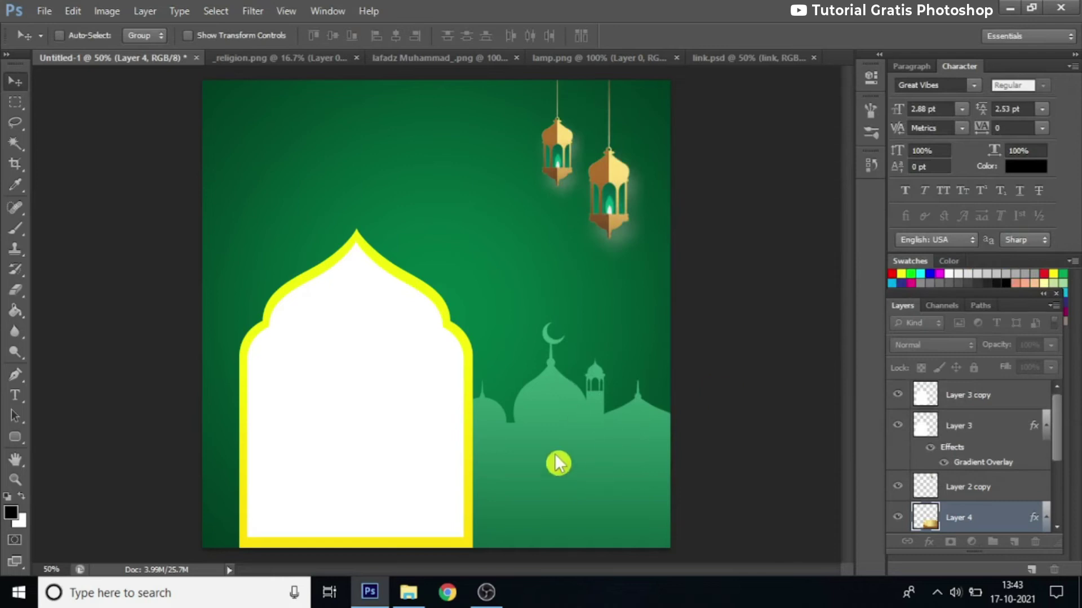
Duplicate the green mosque as Layer 4 copy, offset it left, and stack Layer 4 above it
key(ctrl+j)
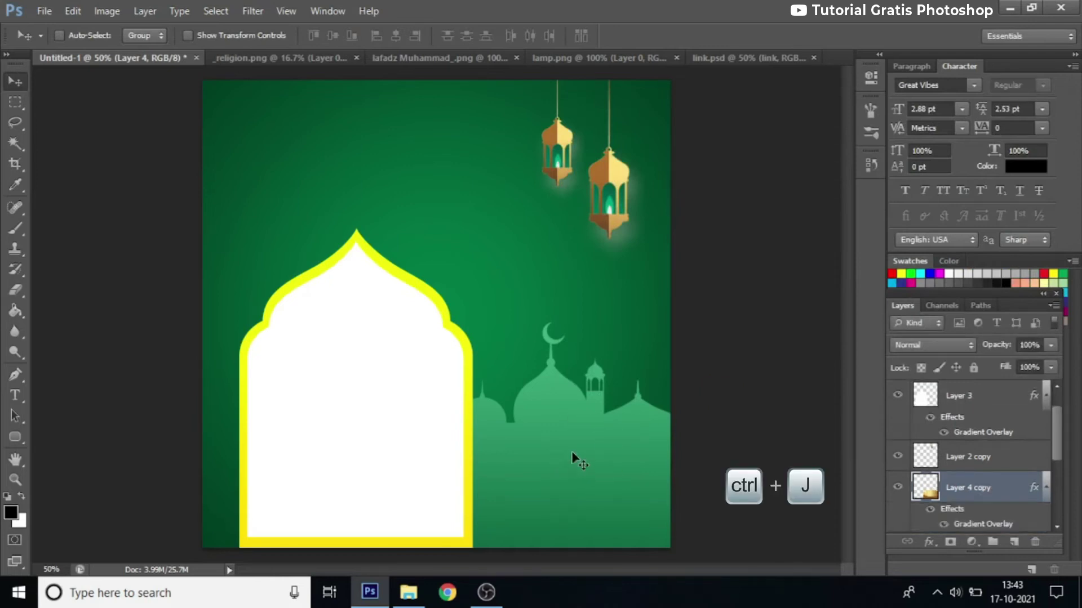
drag(574, 468, 541, 404)
scroll(1000, 485, down, 1)
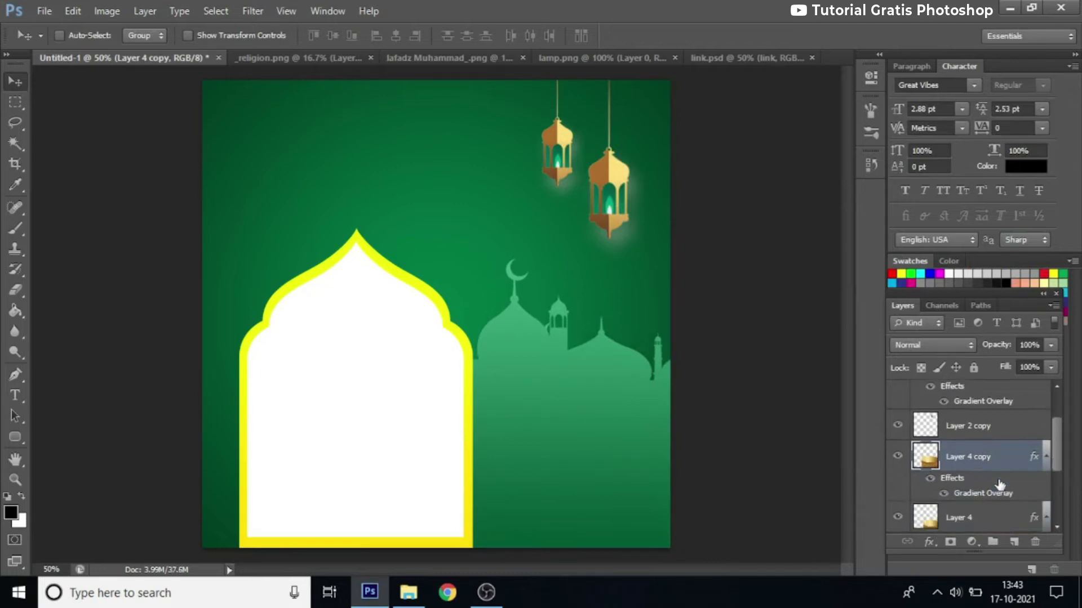
scroll(1015, 467, down, 1)
click(1044, 432)
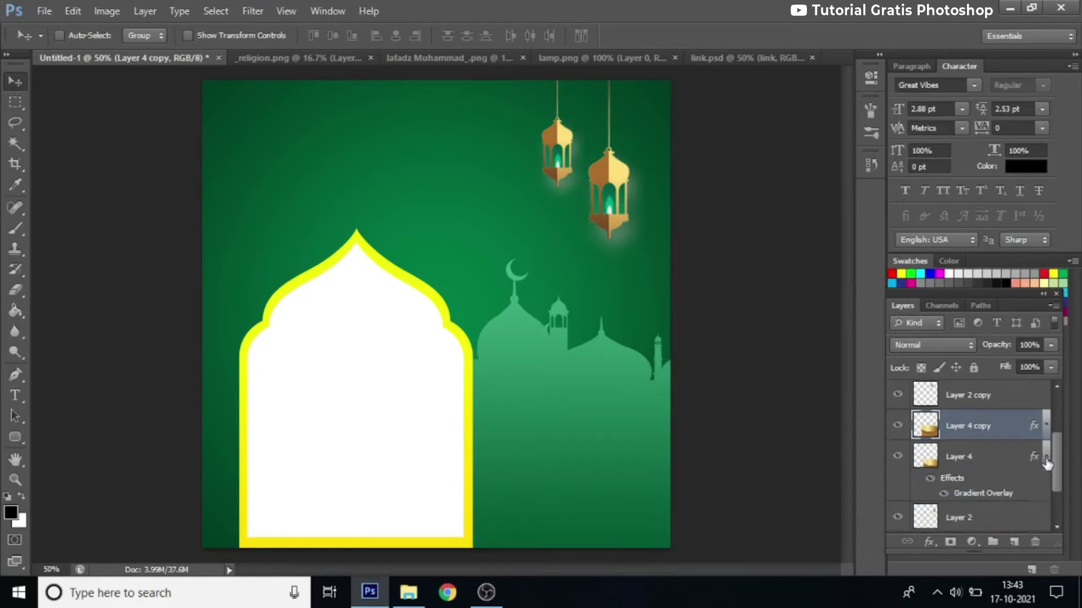
click(1047, 458)
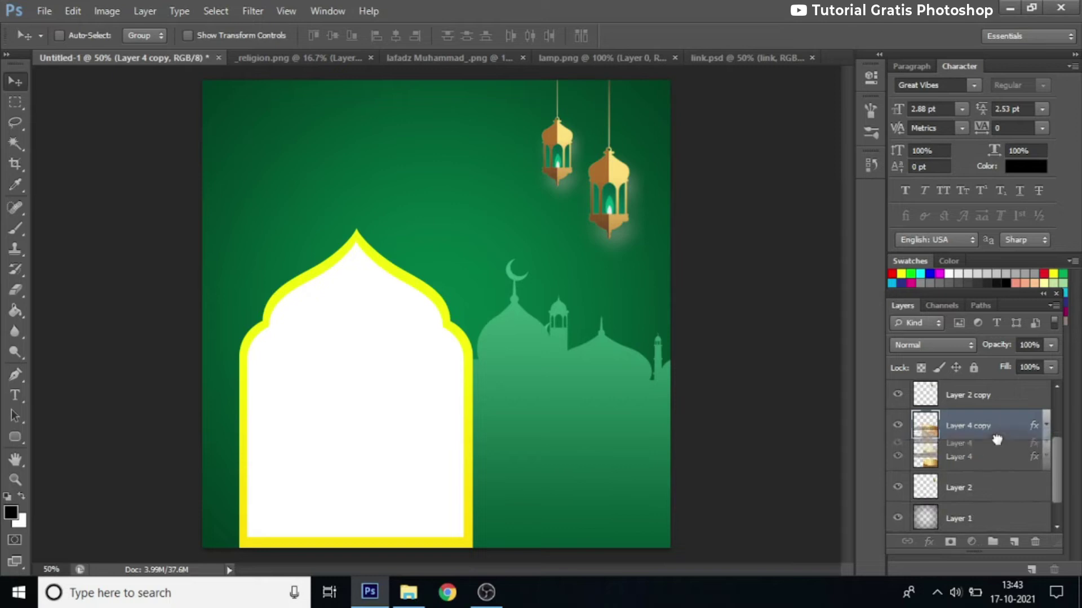
drag(989, 452, 983, 411)
click(979, 460)
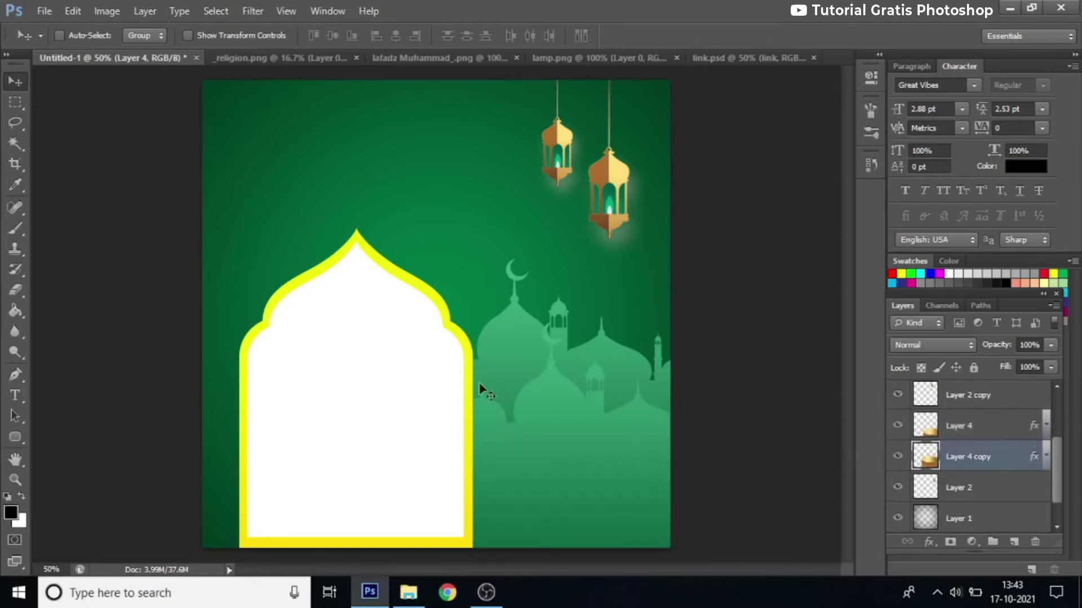
drag(500, 365, 489, 365)
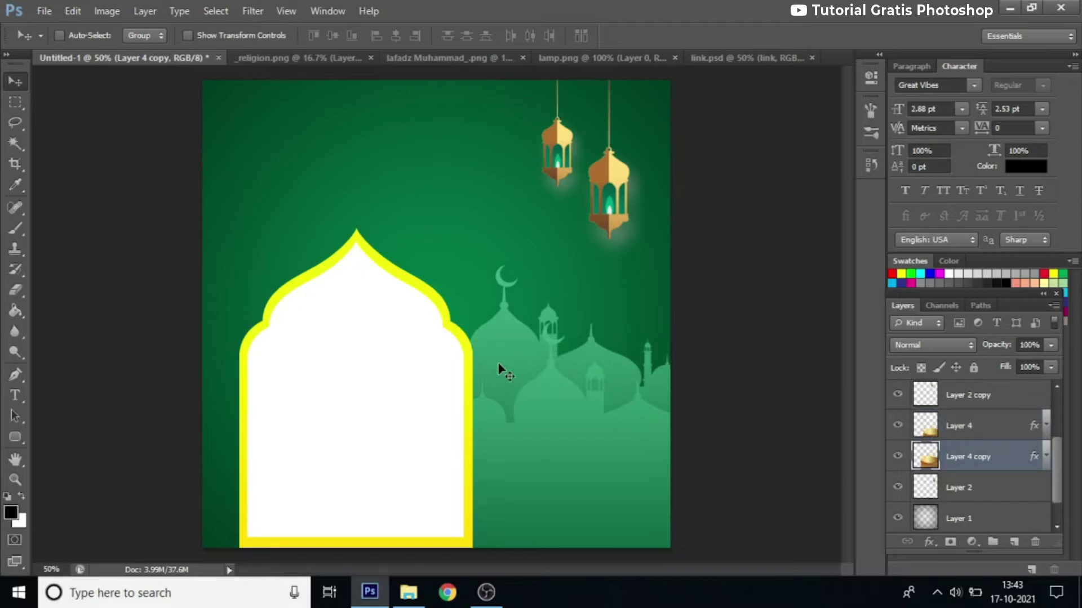
Lower the Layer 4 and Layer 4 copy silhouettes slightly
right_click(546, 415)
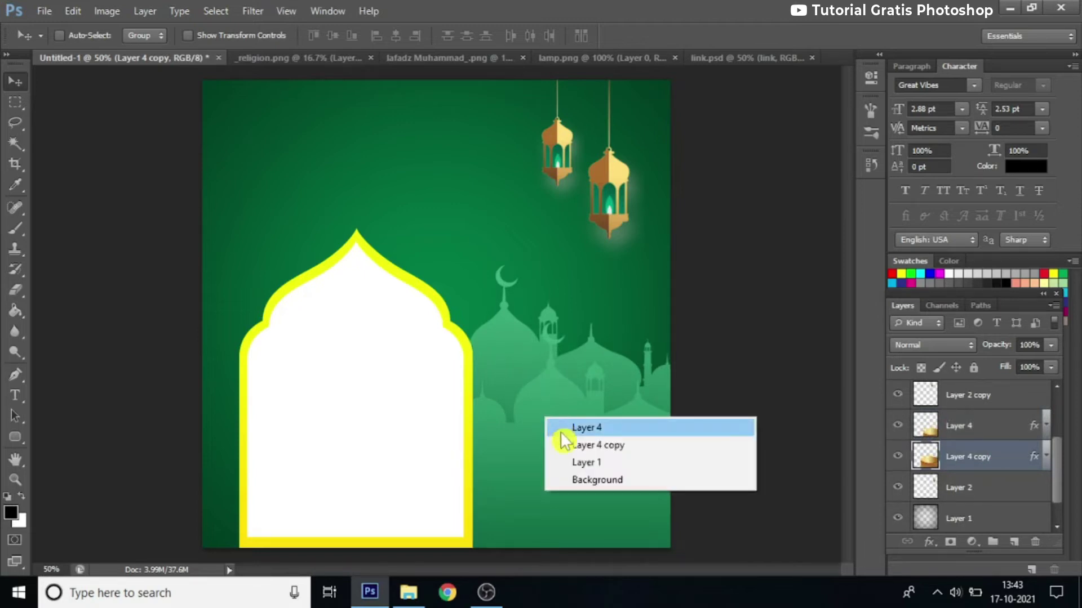
click(557, 426)
drag(555, 433, 557, 444)
right_click(515, 354)
click(524, 355)
drag(509, 343, 508, 357)
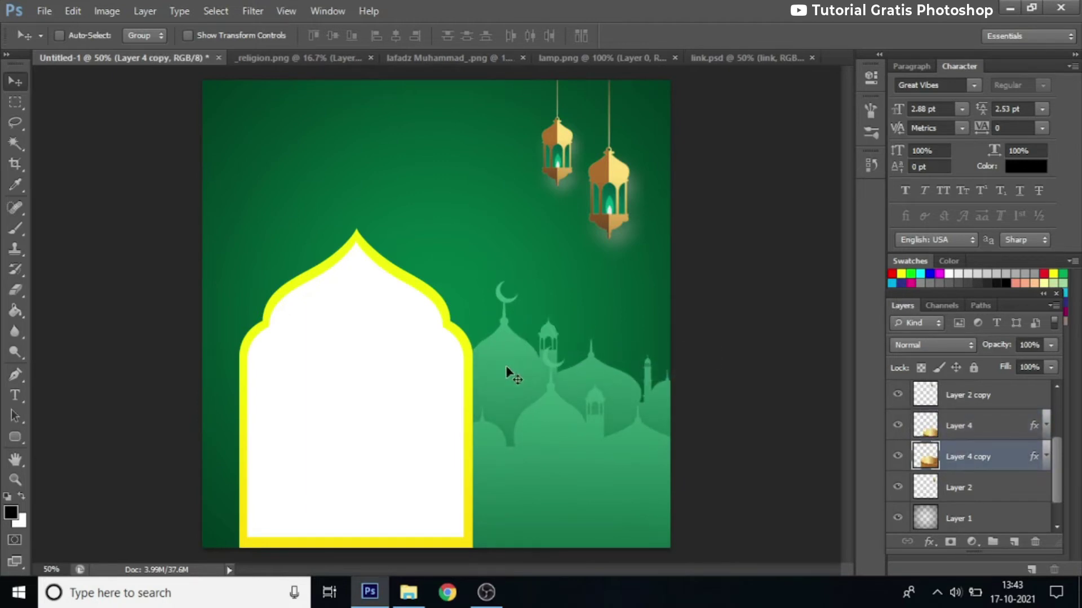
Create a second mosque duplicate, Layer 4 copy 2, and fine-tune the silhouettes' positions
key(ctrl+j)
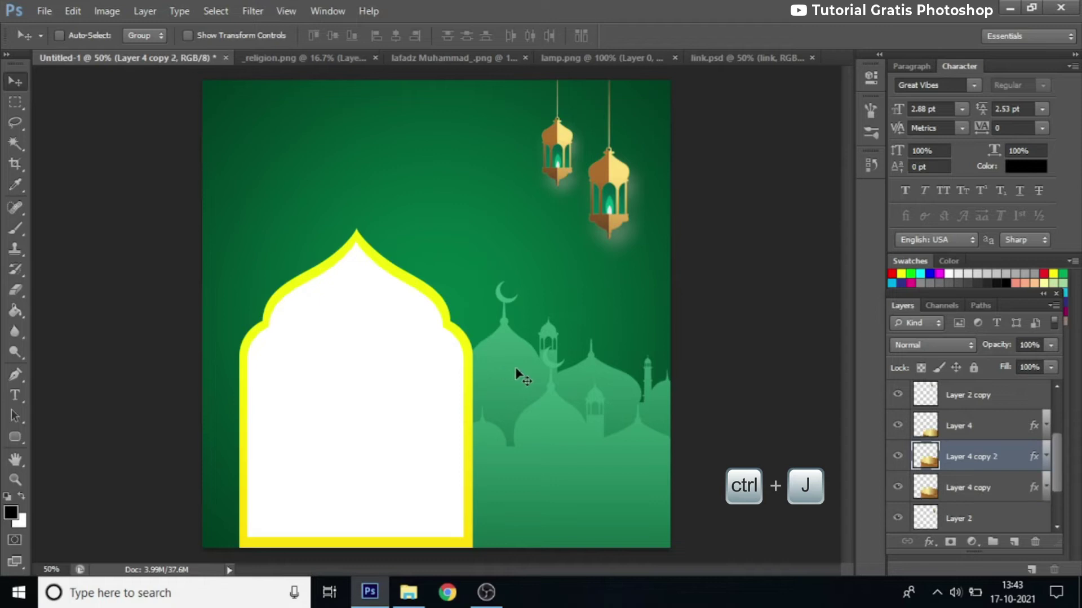
click(968, 488)
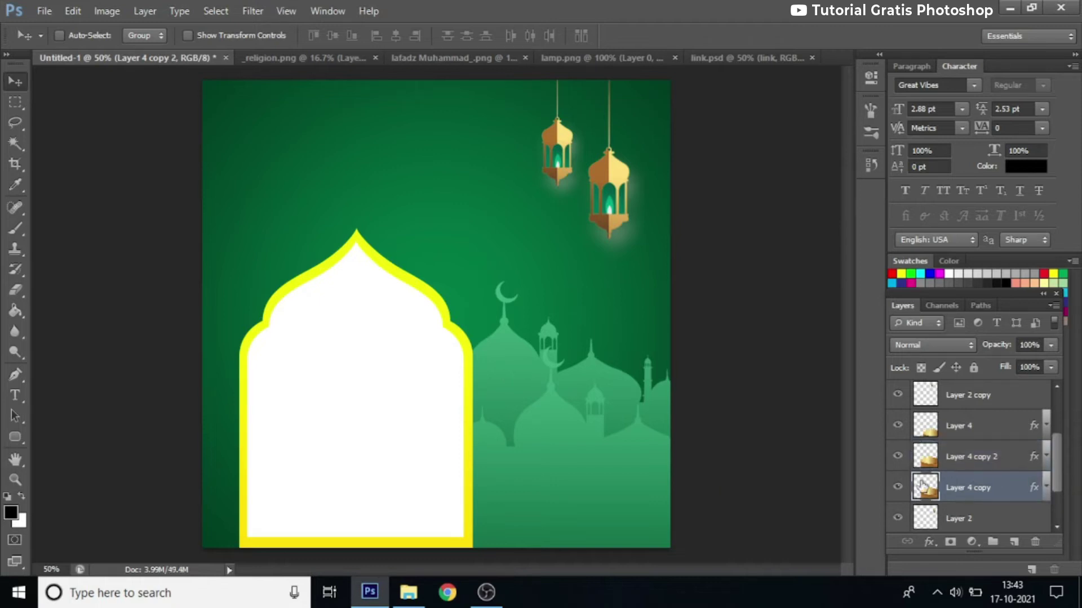
mouse_move(536, 381)
mouse_down()
mouse_move(615, 359)
mouse_move(573, 382)
mouse_up()
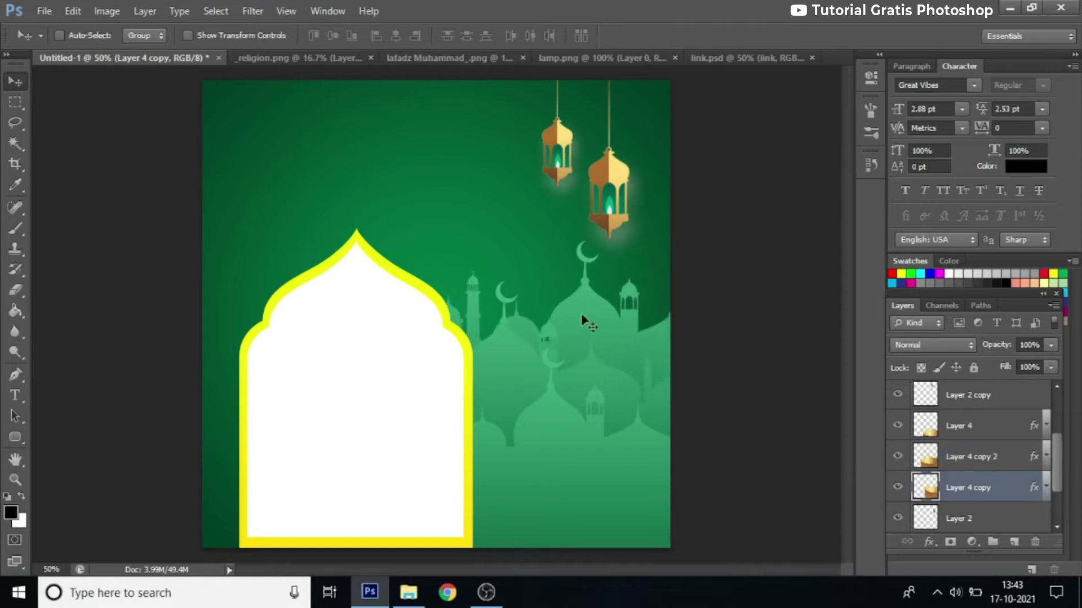
drag(582, 313, 577, 322)
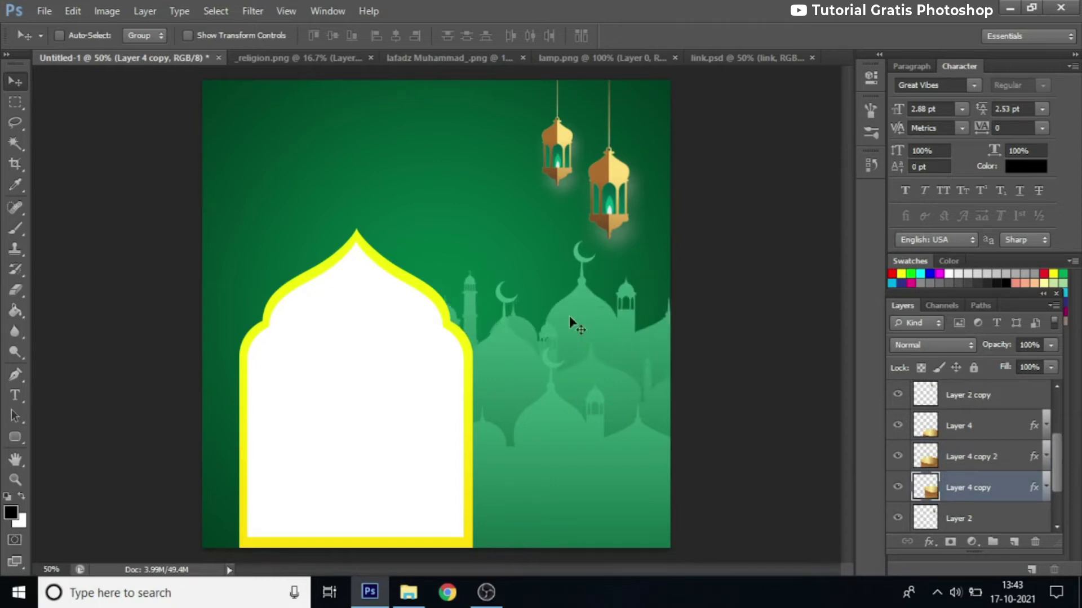
right_click(509, 359)
click(513, 382)
drag(514, 376, 514, 378)
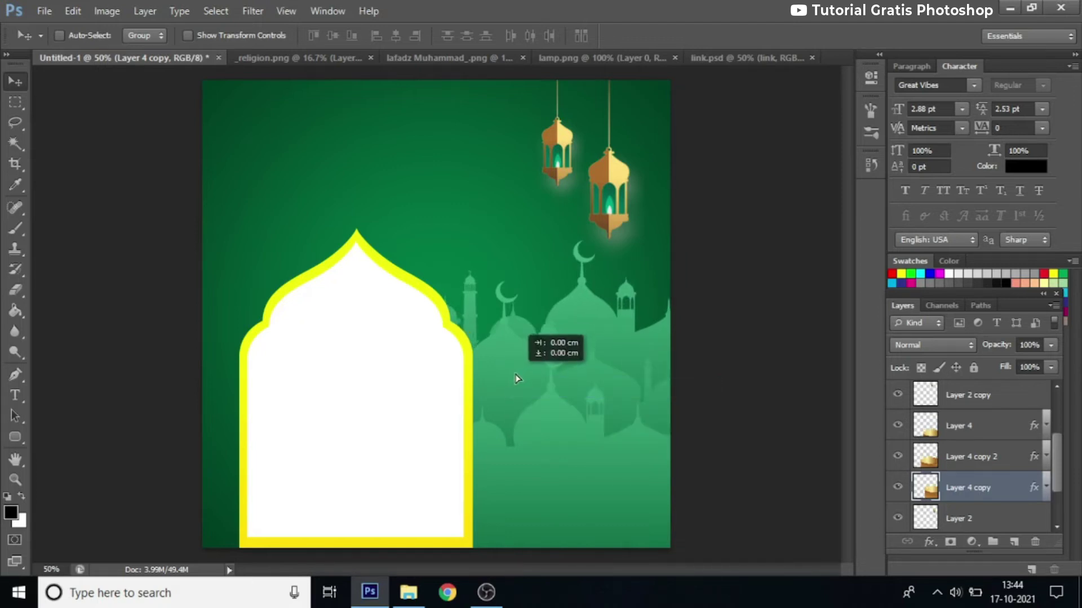
right_click(516, 372)
click(523, 381)
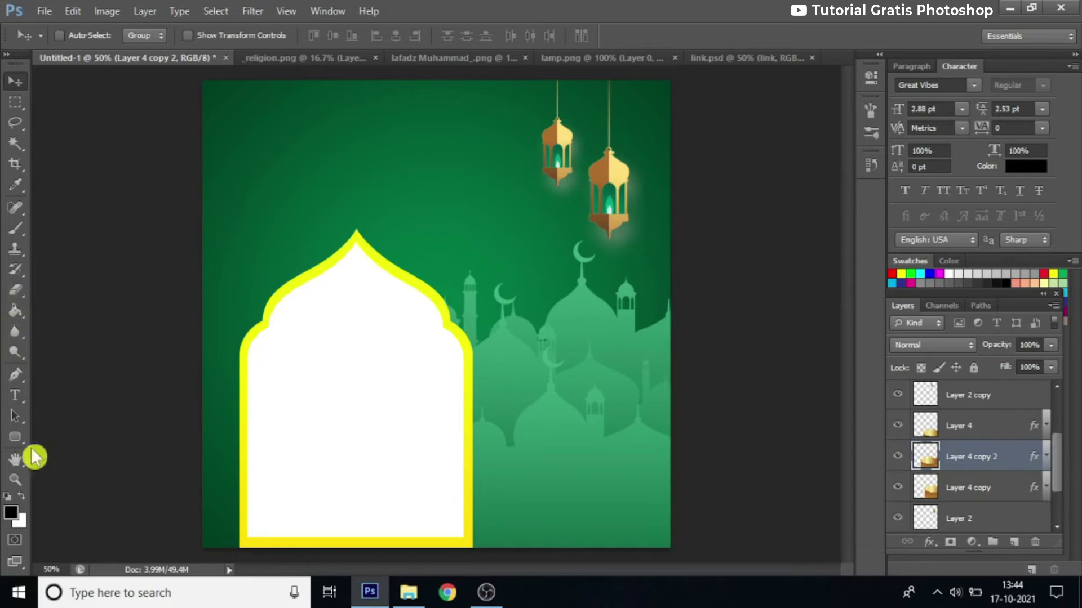
Abandon a started crop and lower the Layer 4 copy 2 silhouette slightly
click(16, 168)
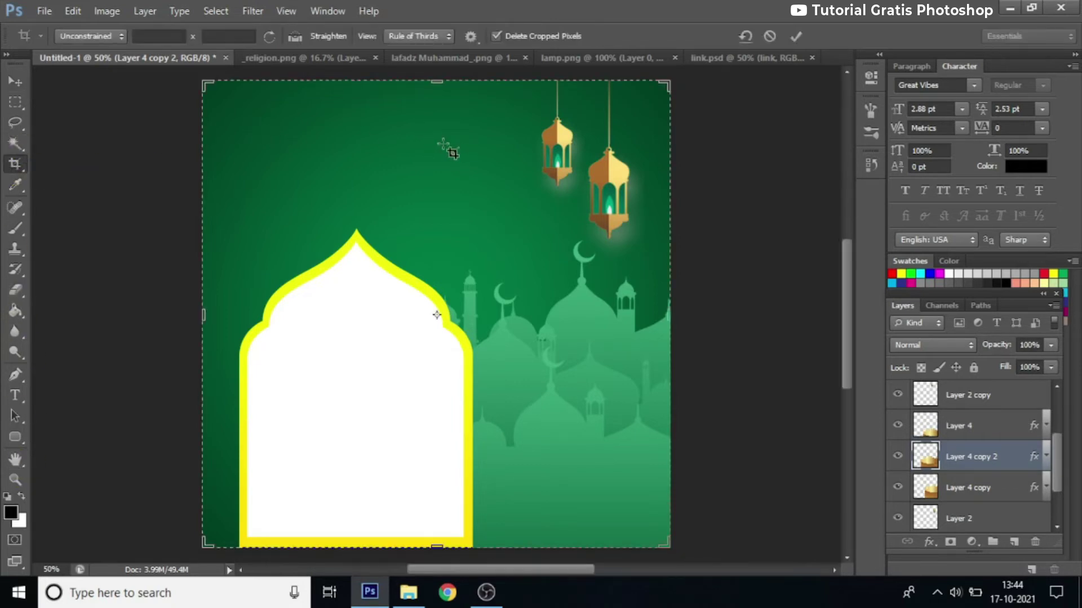
click(448, 146)
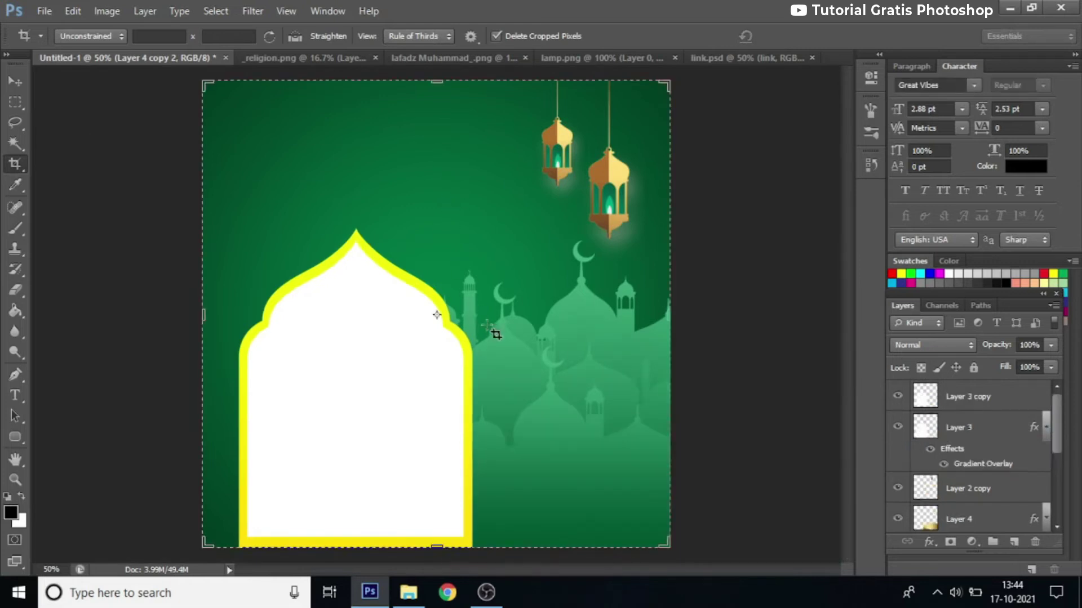
key(v)
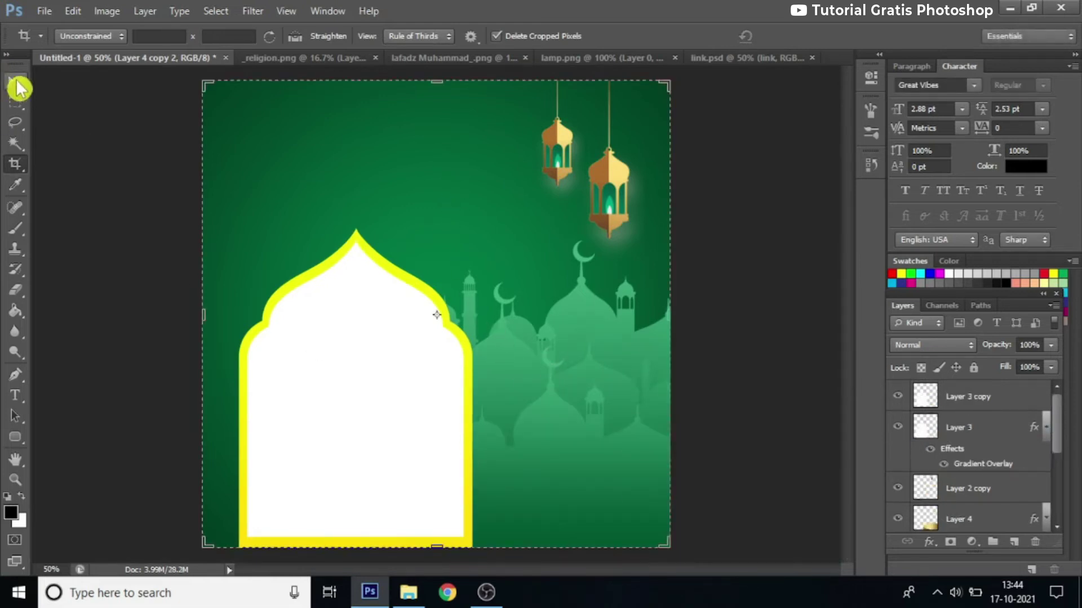
right_click(516, 357)
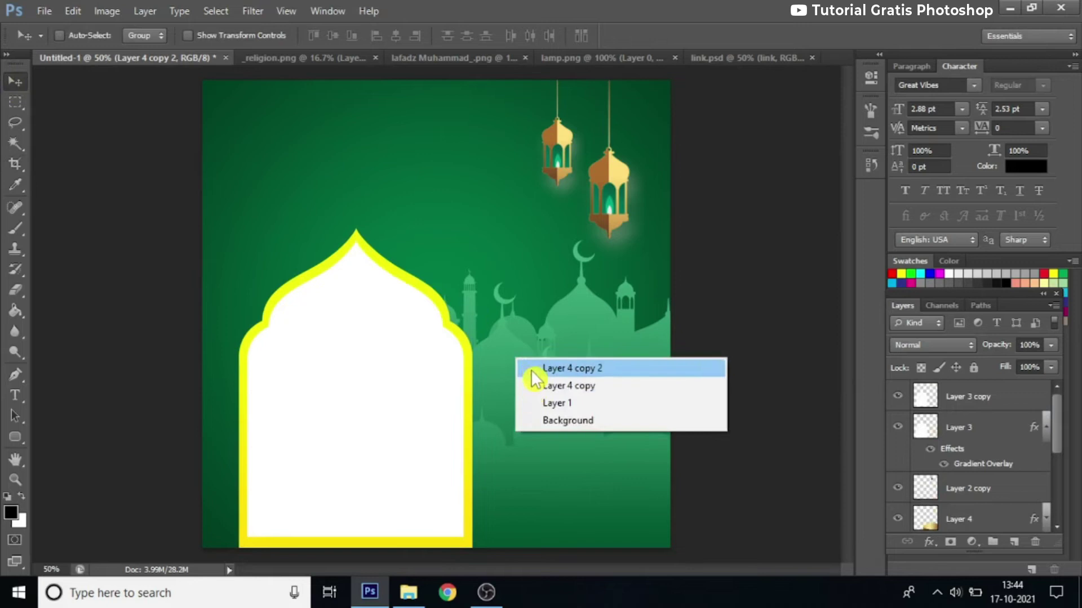
click(526, 367)
drag(511, 367, 509, 361)
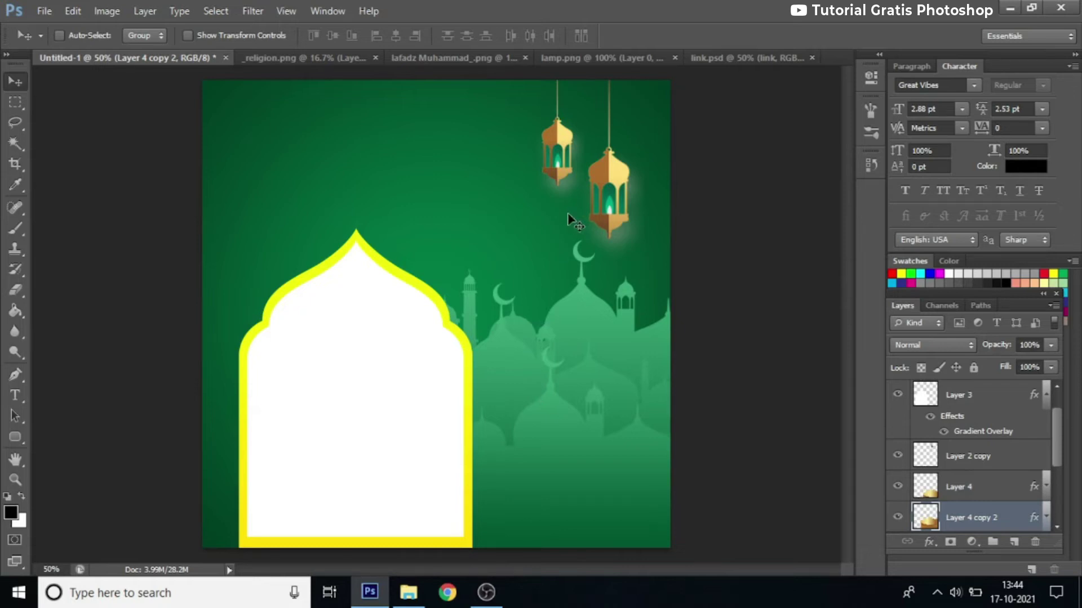
Cut an elliptical selection inside the gold circle of lafadz Muhammad_.png and drag it into Untitled-1
click(483, 59)
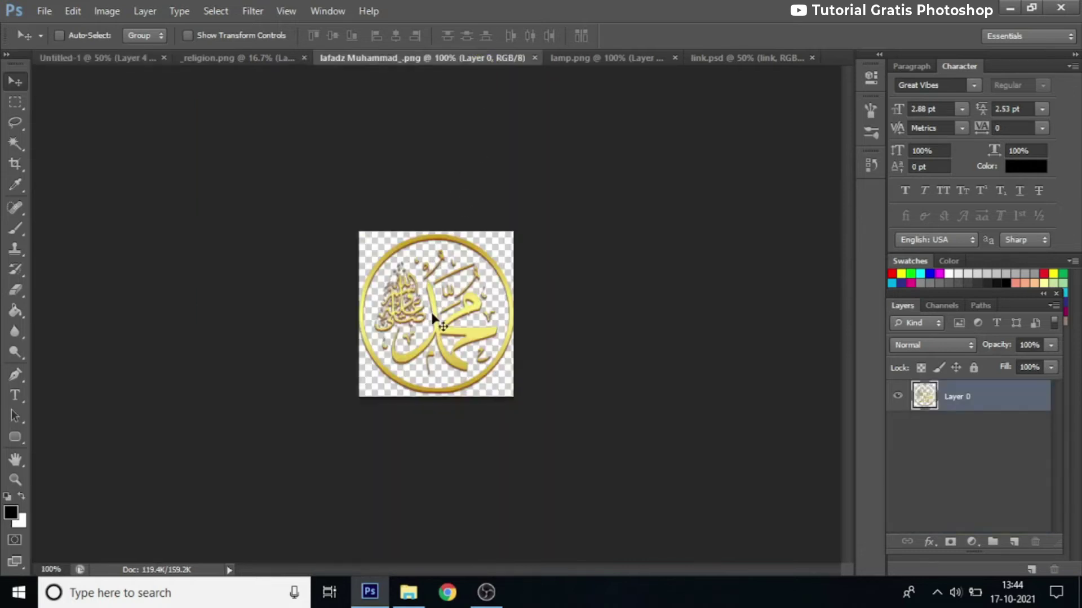
click(16, 102)
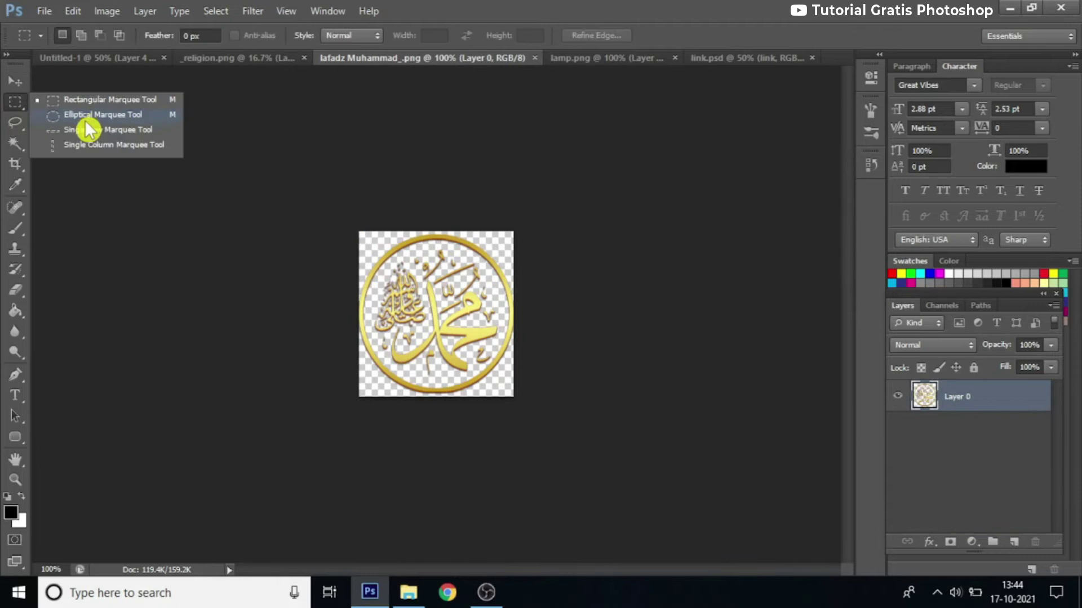
click(89, 117)
drag(425, 300, 511, 390)
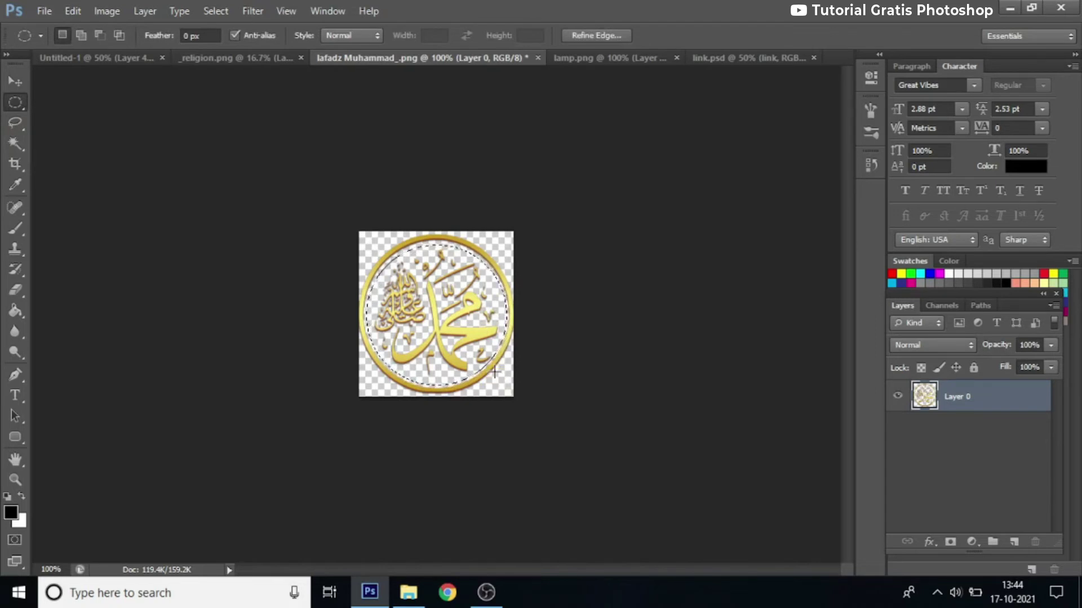
click(15, 82)
mouse_move(465, 341)
mouse_down()
mouse_move(163, 99)
mouse_move(428, 225)
mouse_move(424, 287)
mouse_up()
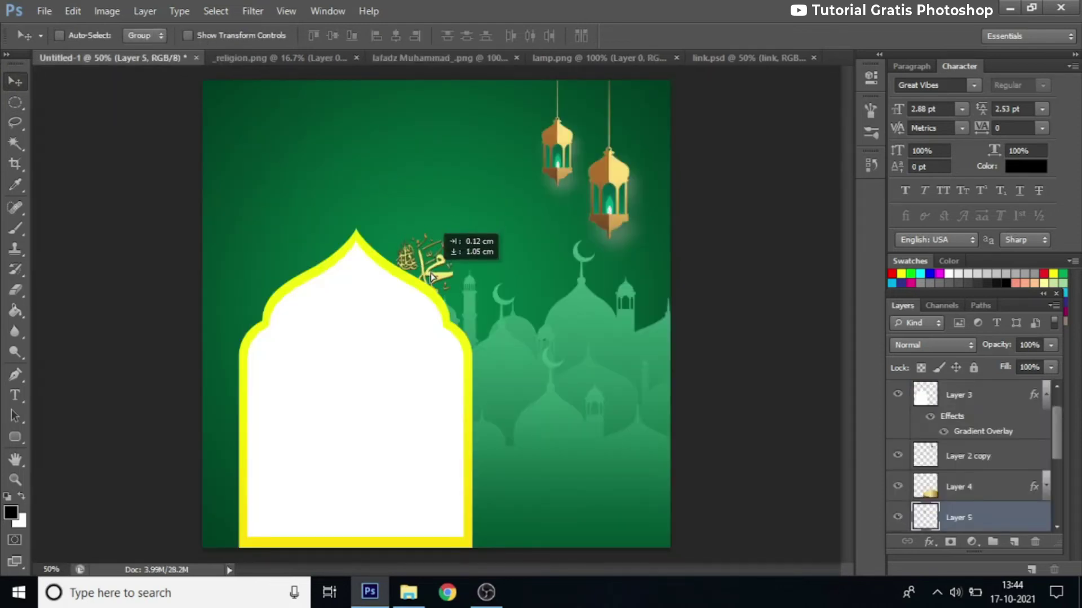
Move Layer 5 to the top and scale the calligraphy to about 265% over the arch peak
mouse_move(983, 514)
mouse_down()
mouse_move(1006, 394)
mouse_move(1006, 410)
mouse_up()
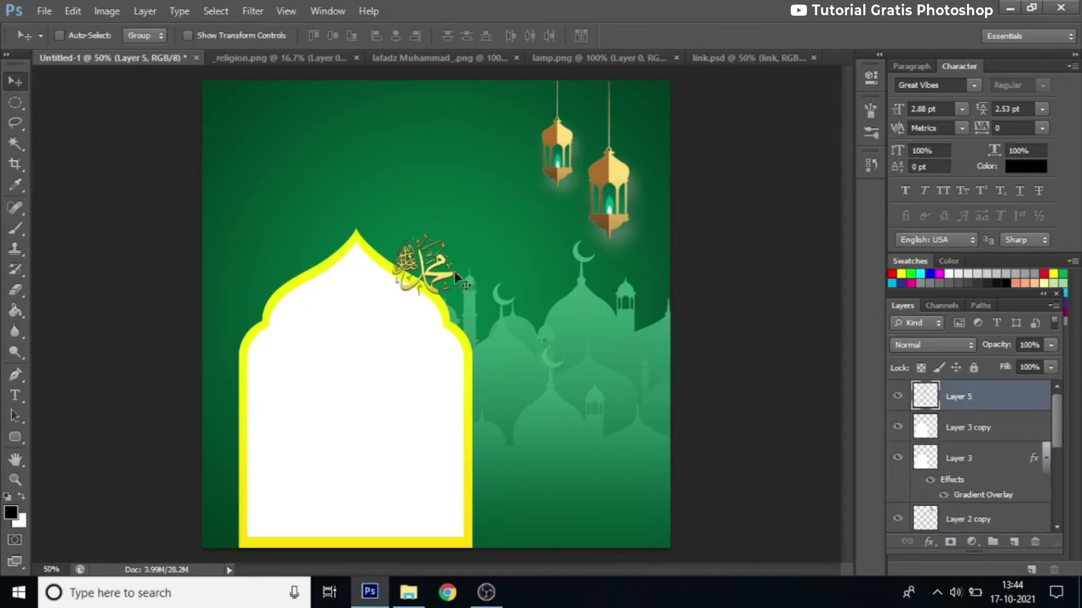
key(ctrl+t)
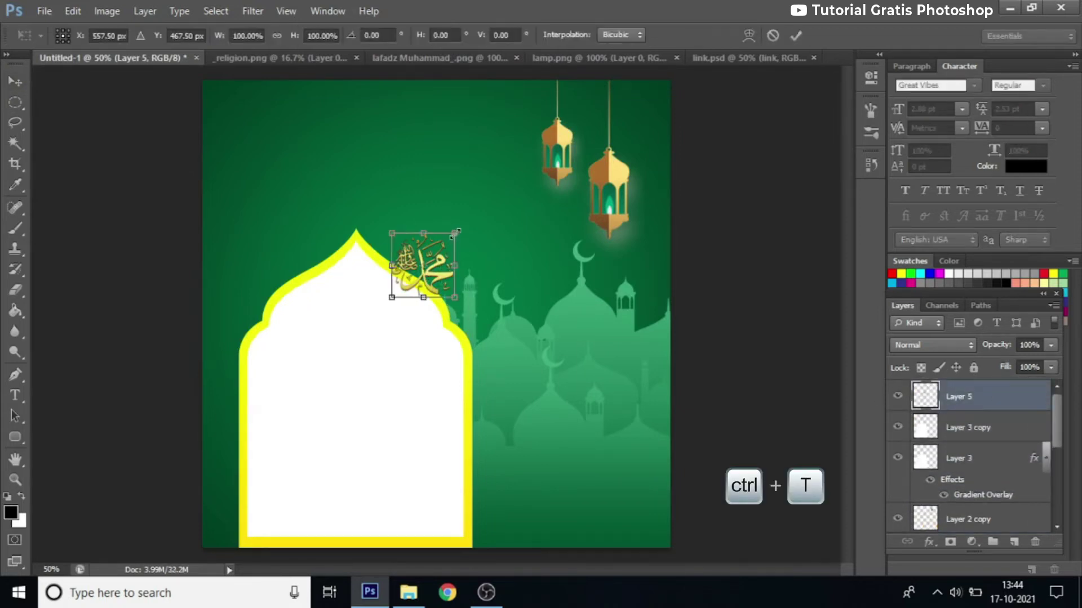
drag(454, 233, 503, 182)
drag(391, 297, 378, 310)
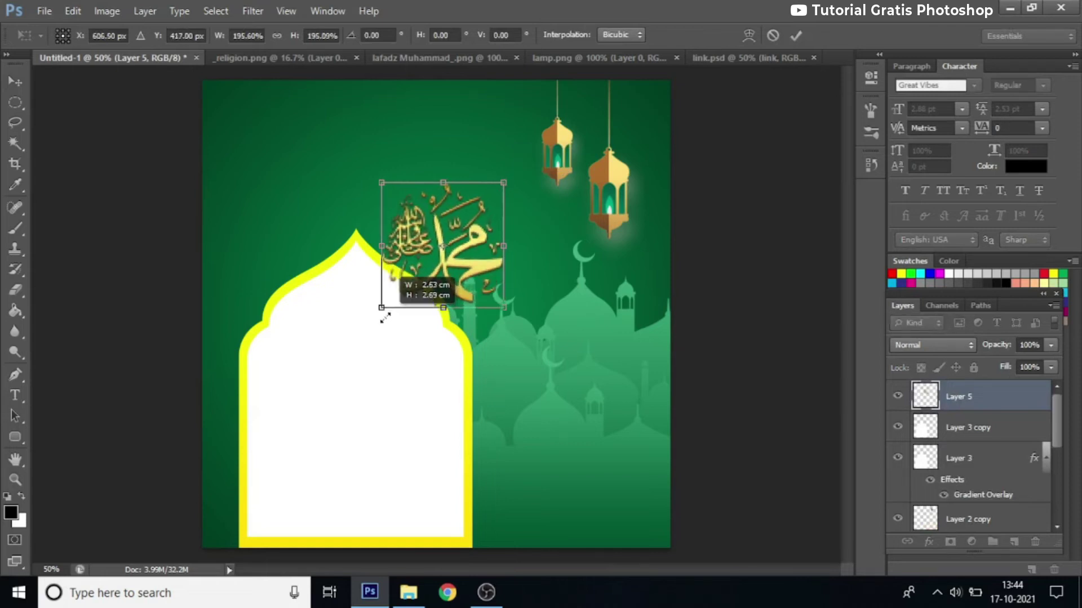
drag(504, 317, 514, 338)
mouse_move(514, 186)
mouse_down()
mouse_move(551, 169)
mouse_move(544, 164)
mouse_up()
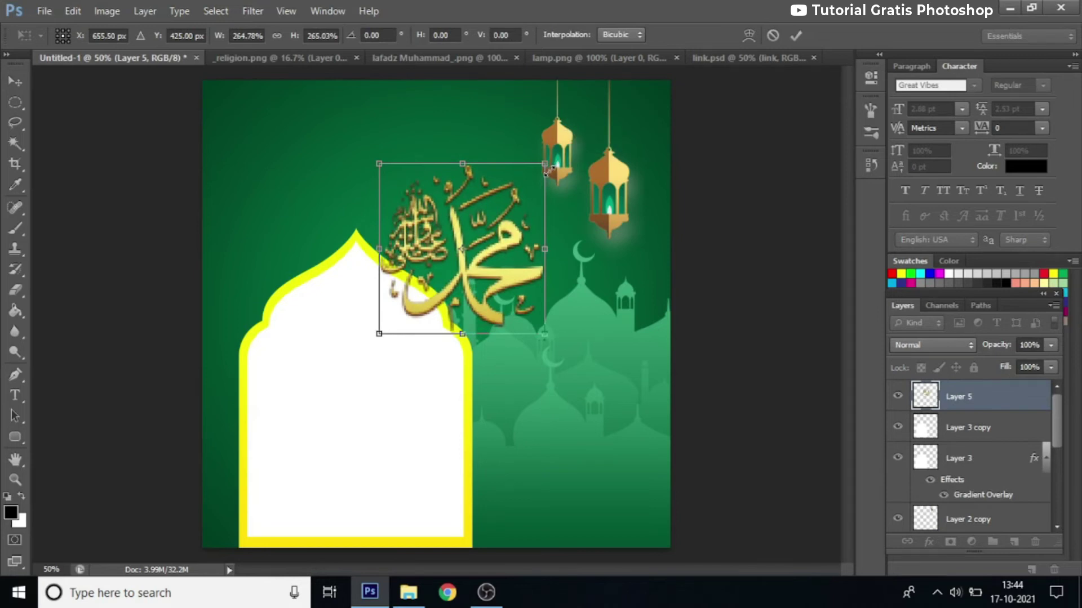
drag(506, 292, 508, 284)
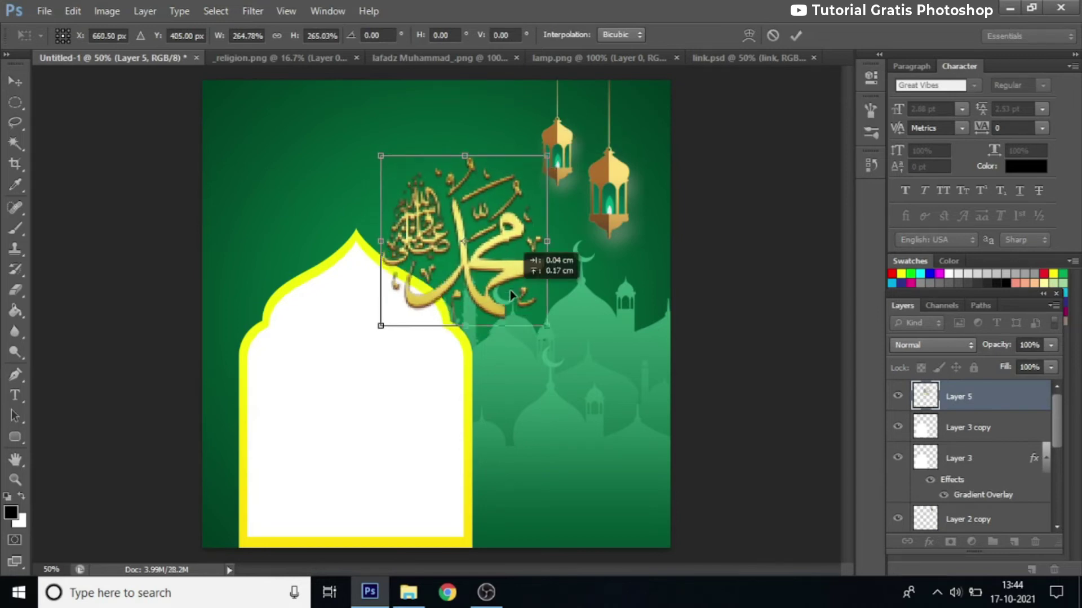
click(796, 35)
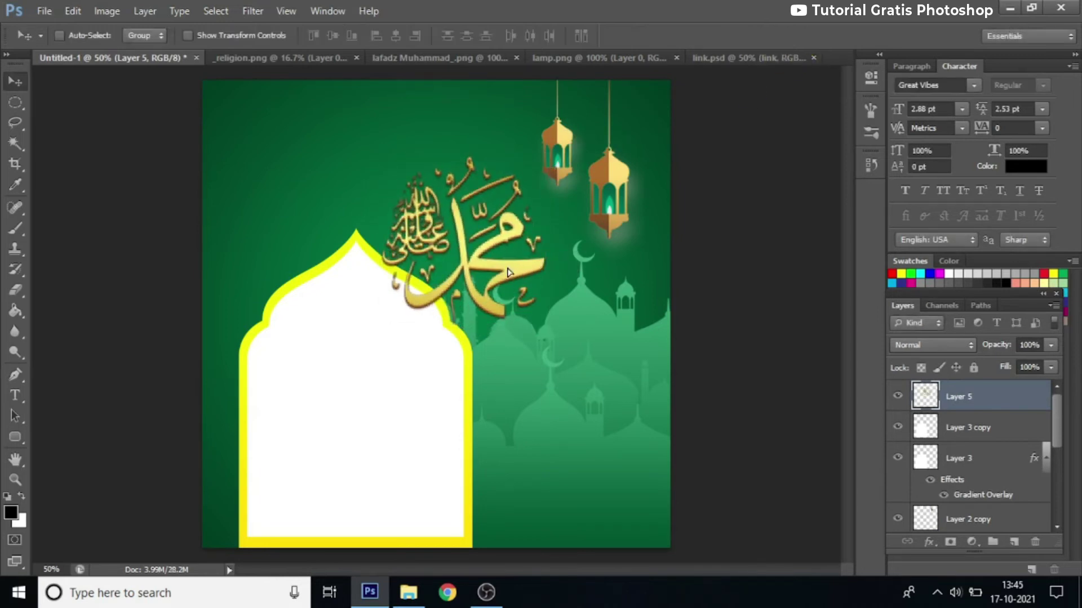
drag(466, 227, 465, 234)
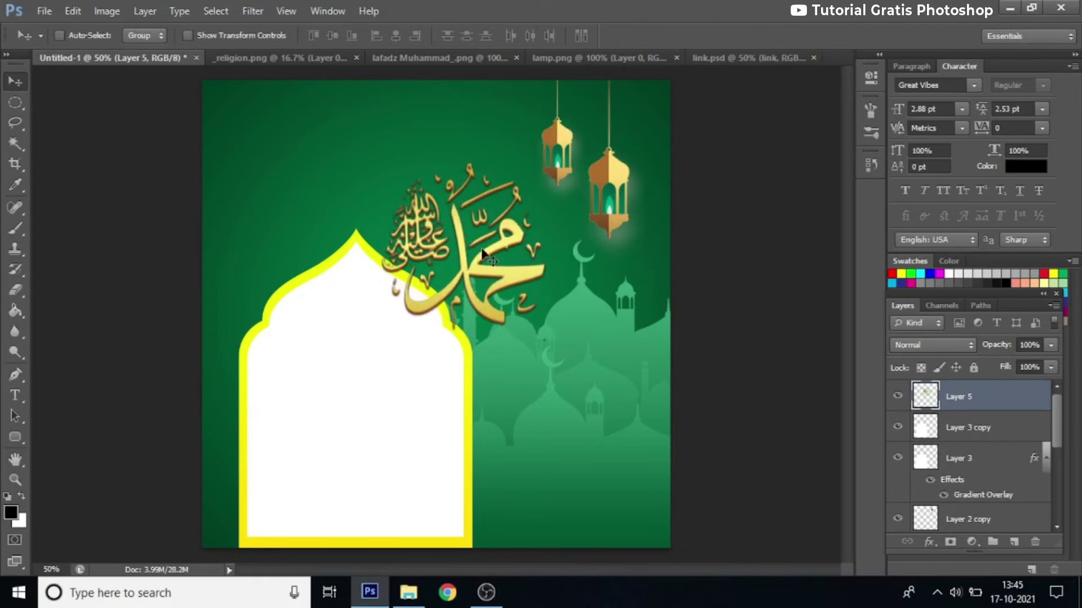
click(106, 10)
mouse_move(130, 52)
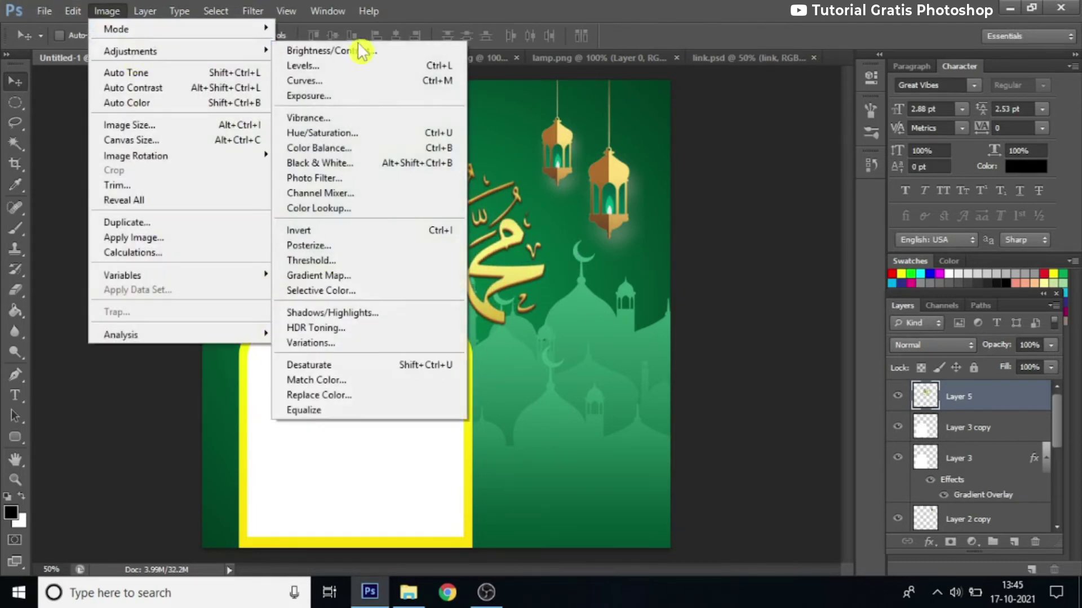
Boost the Muhammad calligraphy's saturation by +15 with Hue/Saturation for richer gold
click(348, 135)
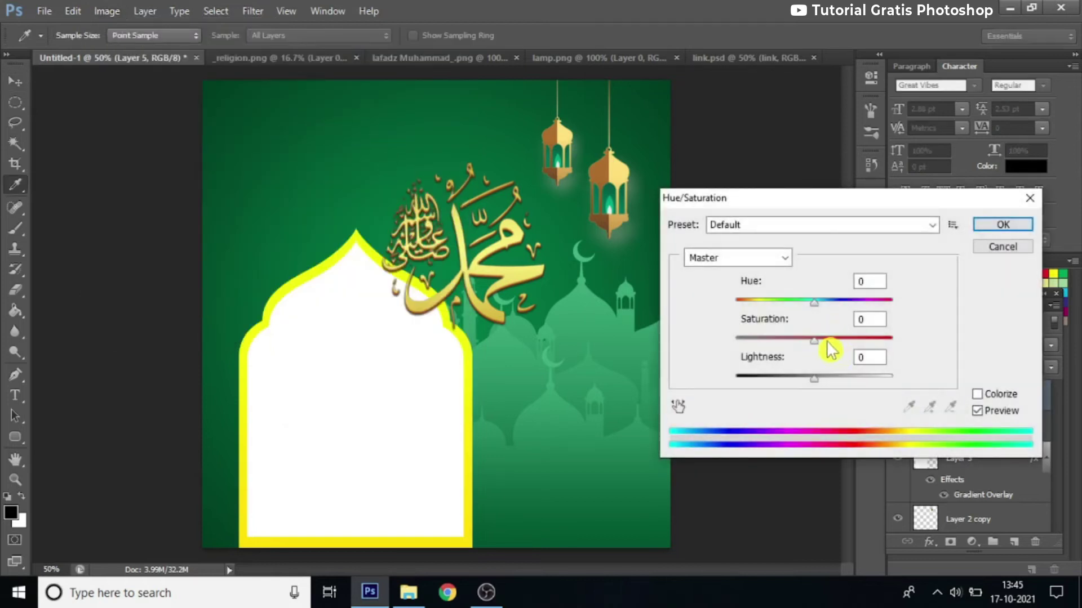
click(834, 340)
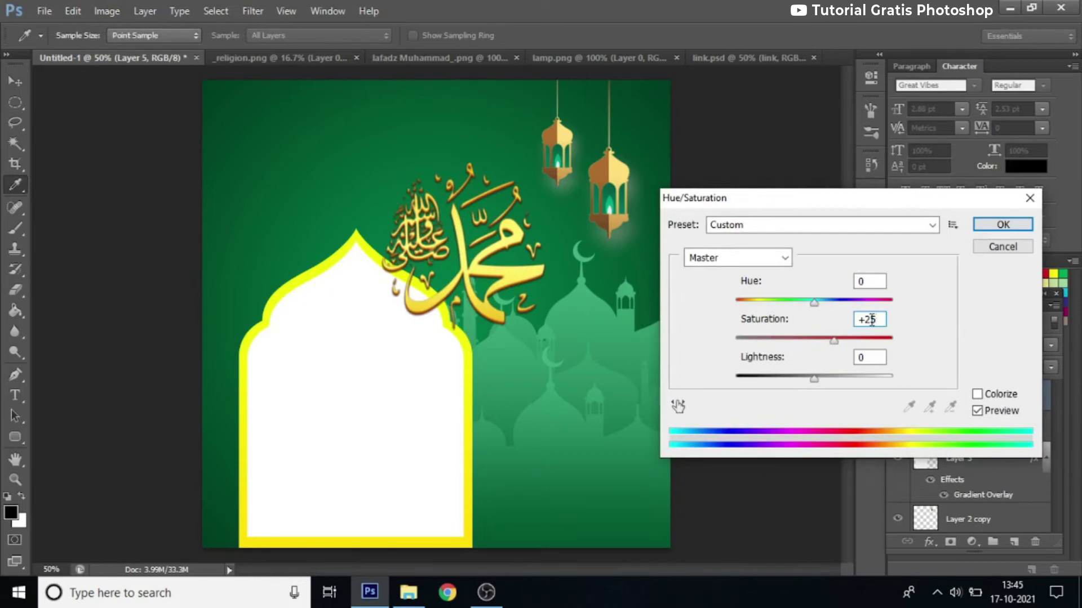
text(1)
click(1003, 224)
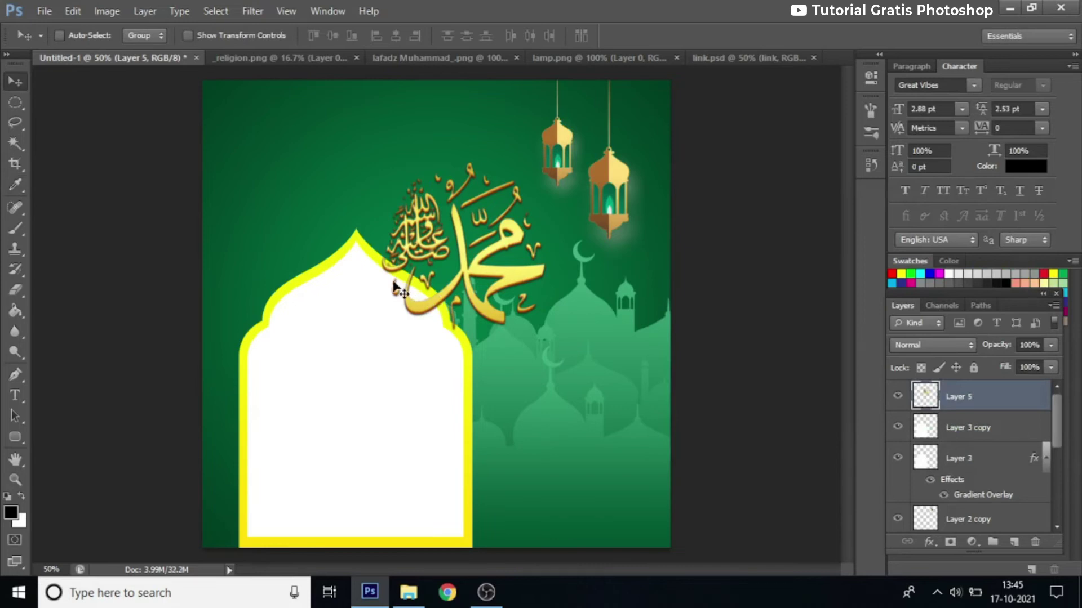
Add white Great Vibes text 'Selamat Memperingati' at the poster's top-left
drag(15, 395, 113, 401)
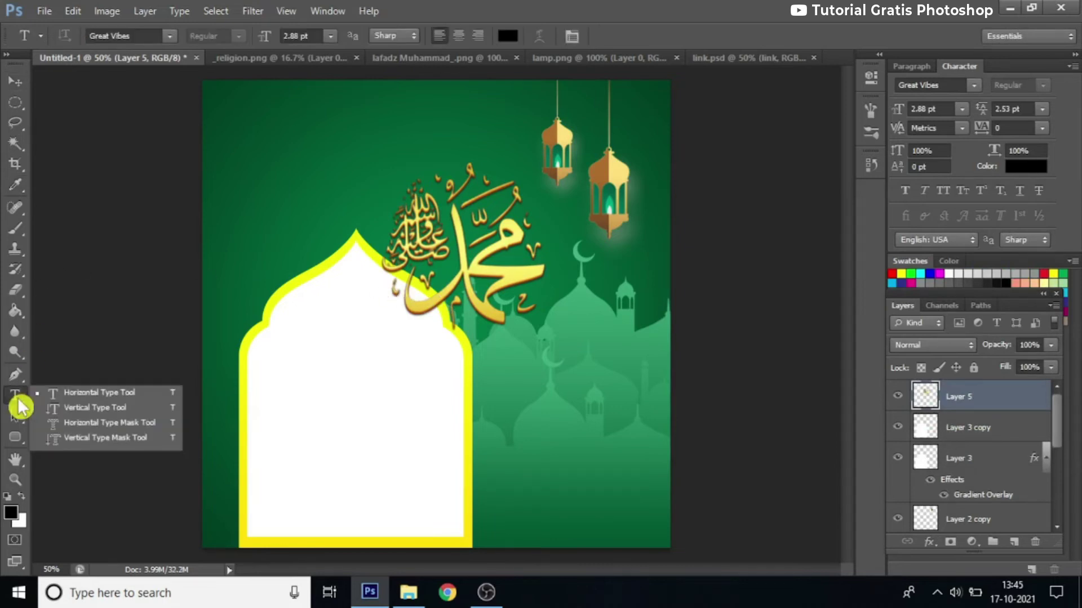
click(110, 393)
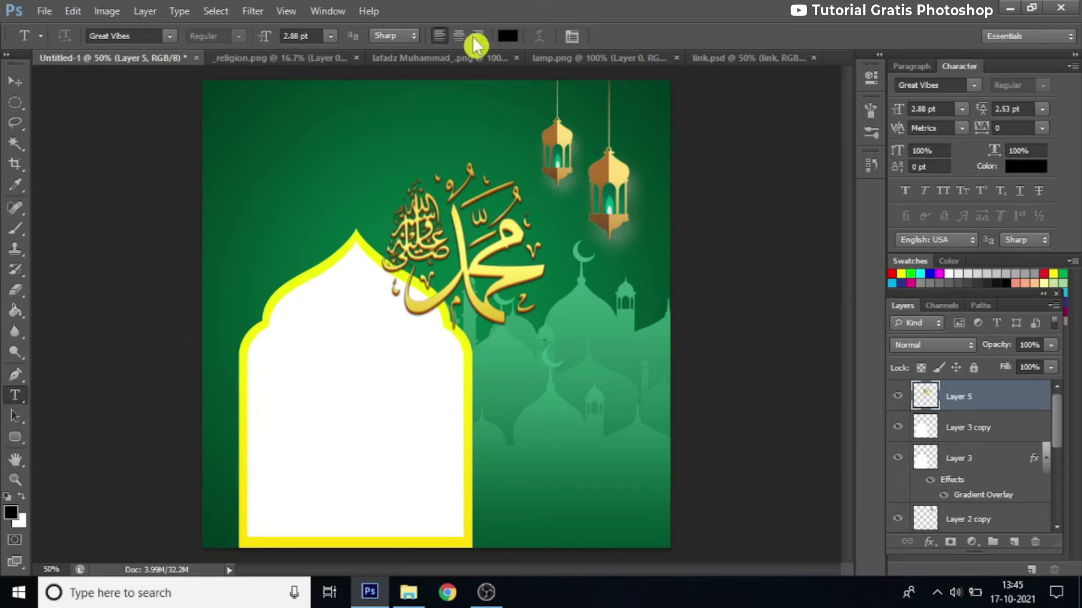
click(127, 36)
click(507, 38)
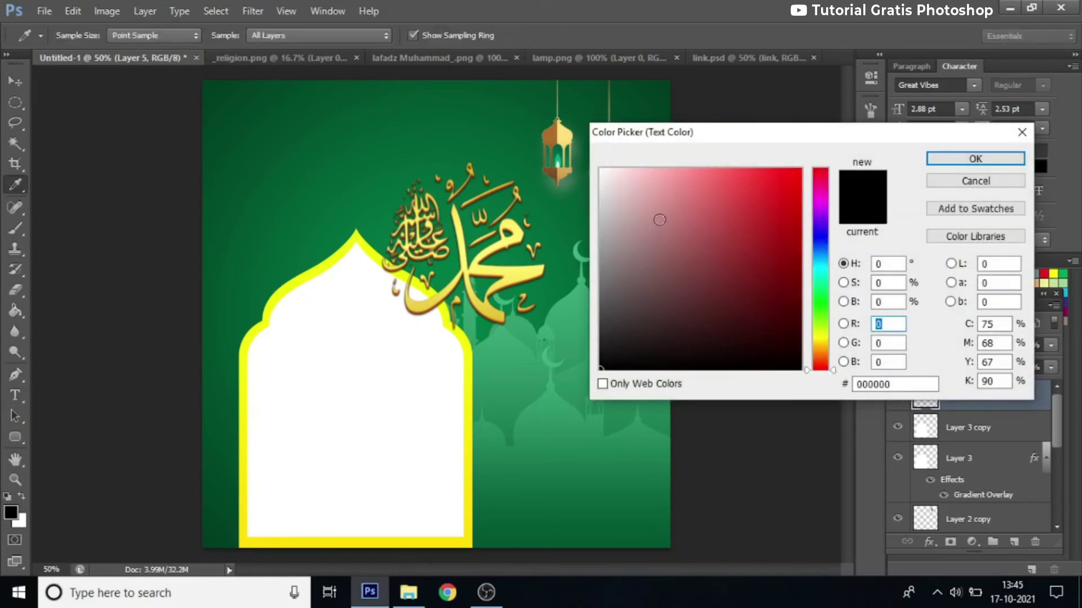
click(601, 169)
click(984, 160)
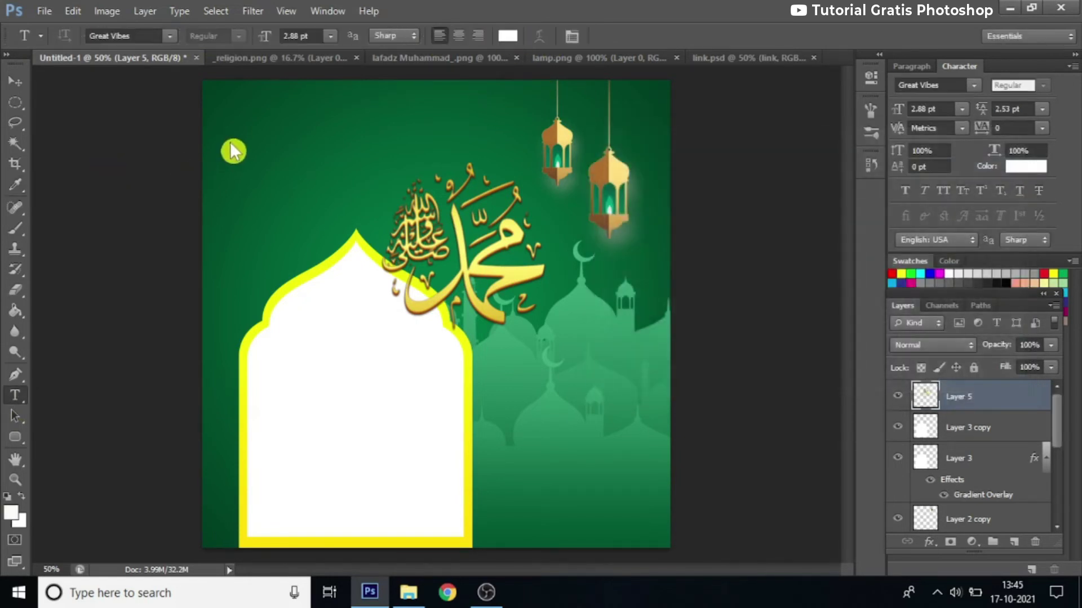
click(240, 137)
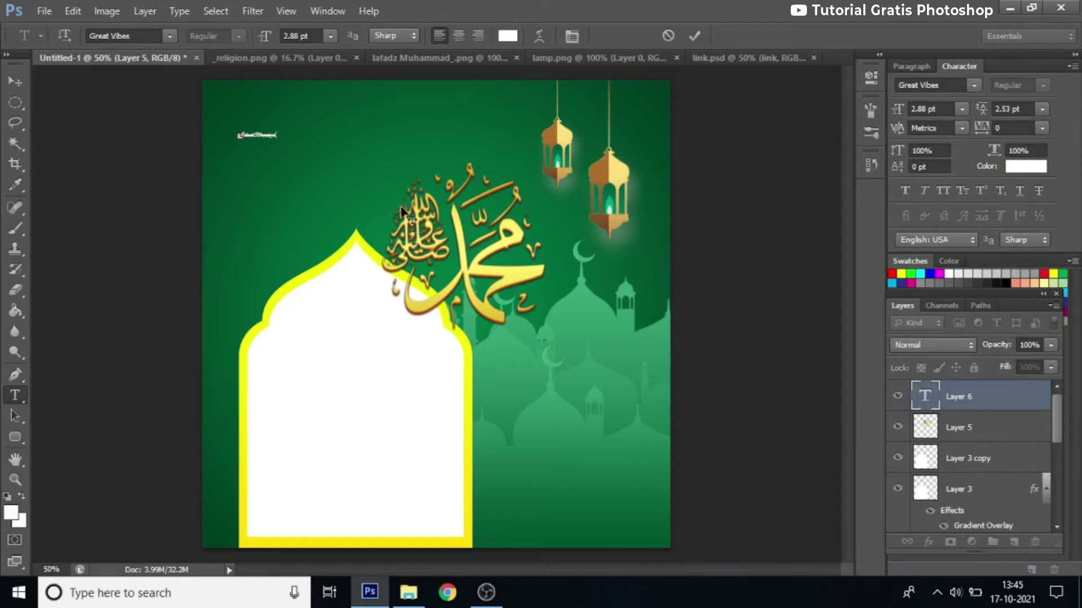
click(15, 82)
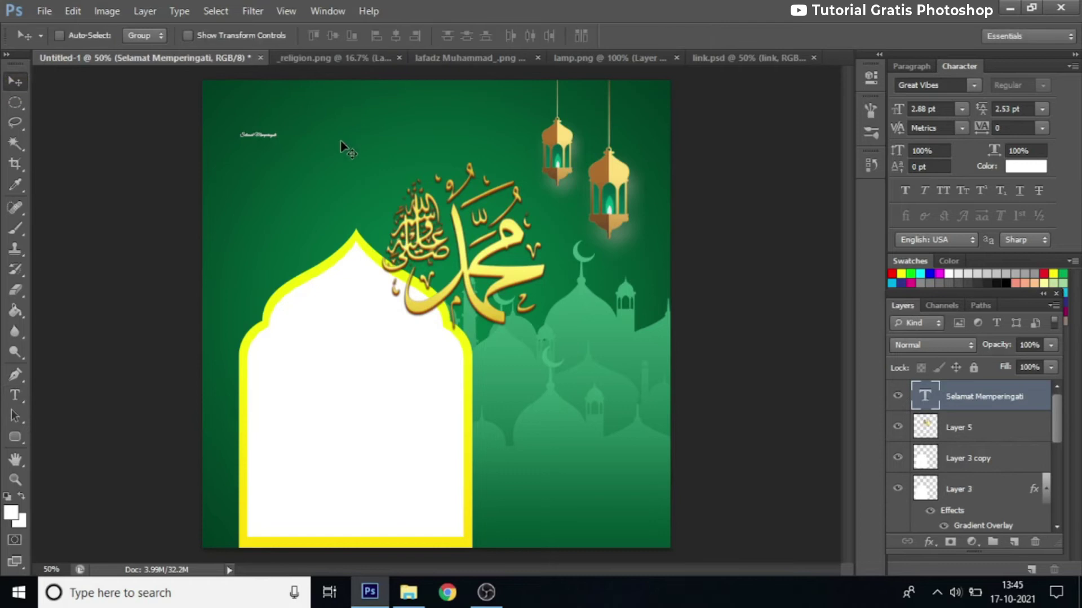
Scale the greeting up to span the top-left above the calligraphy, about 14.37 pt
key(ctrl+t)
drag(276, 132, 407, 95)
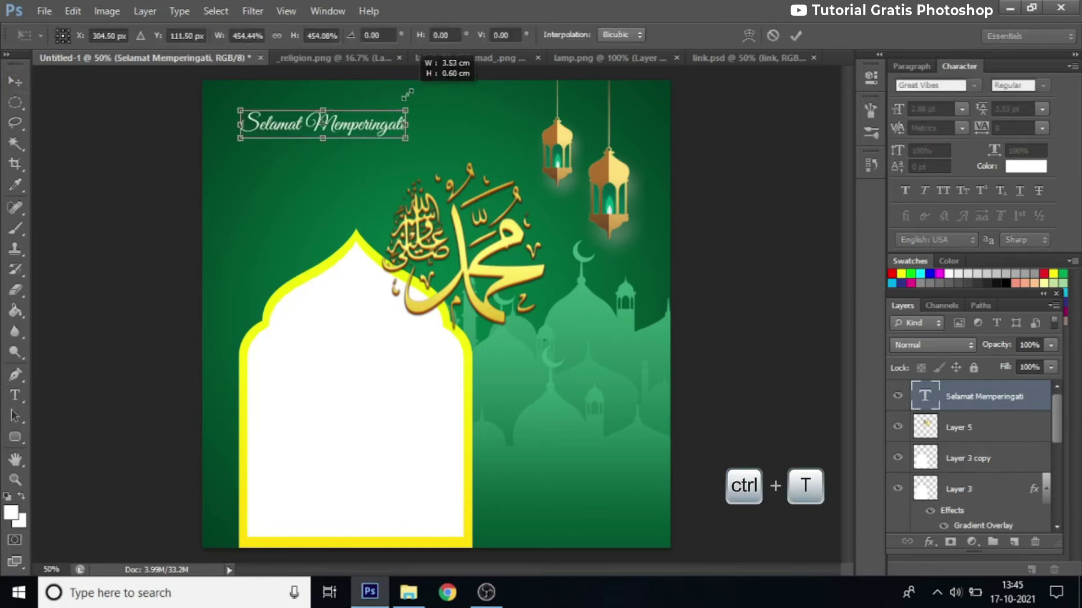
drag(405, 138, 448, 145)
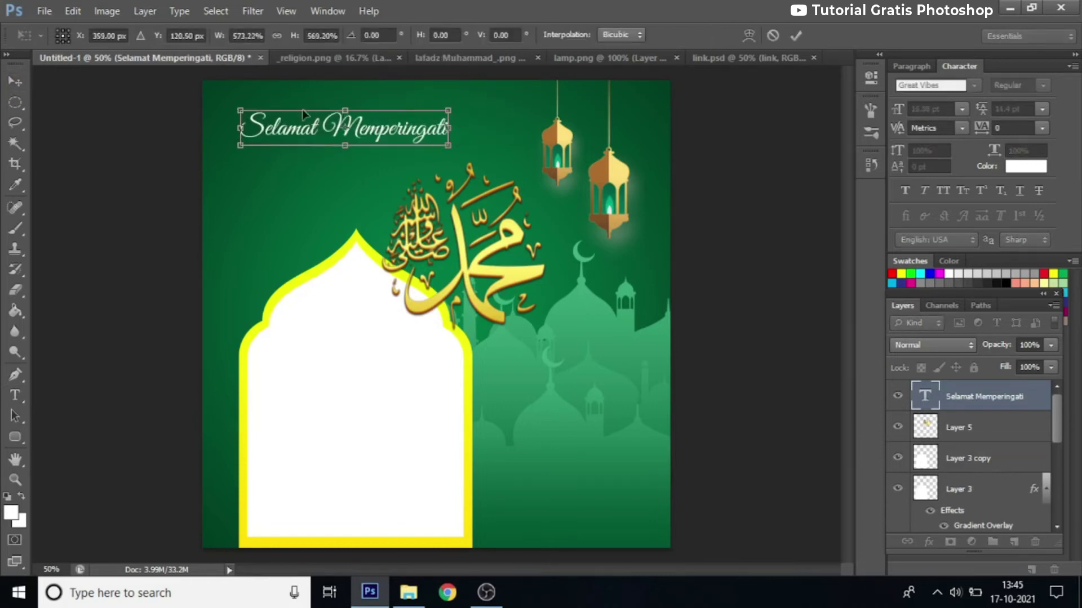
drag(238, 109, 235, 109)
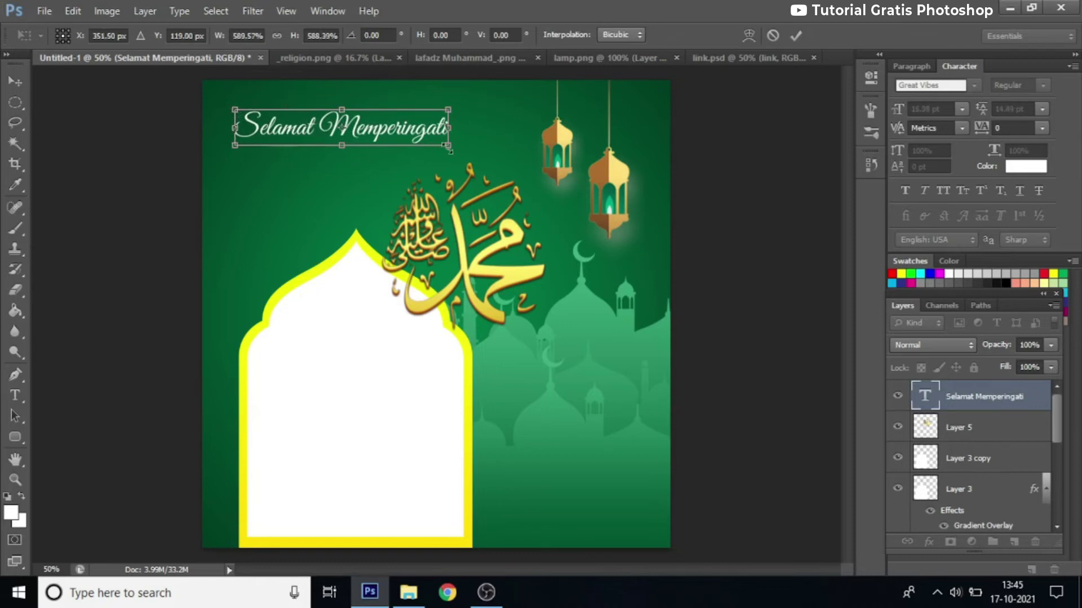
drag(449, 149, 372, 126)
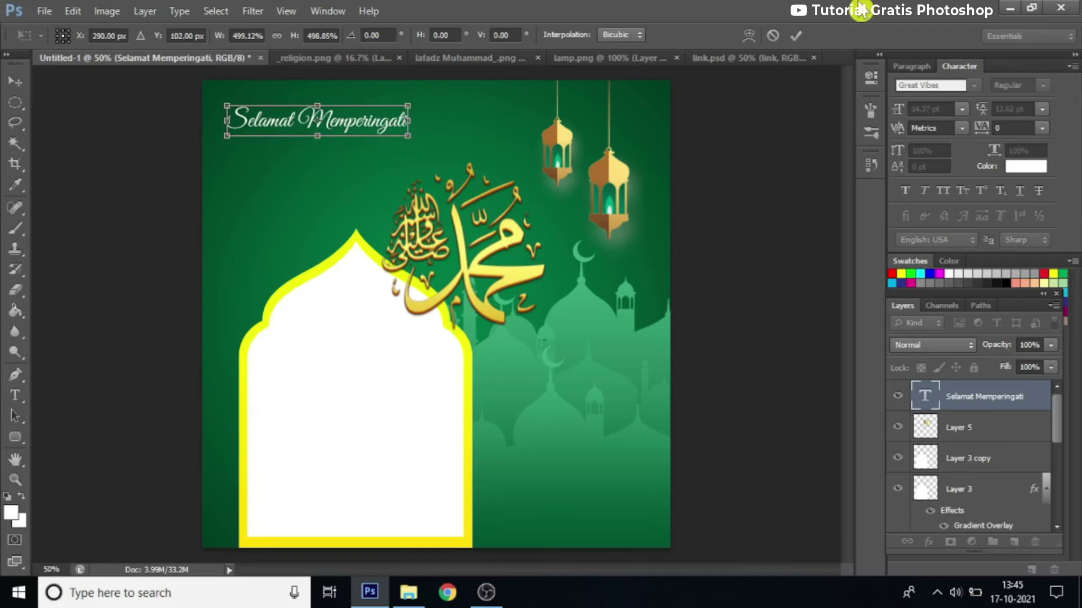
click(795, 36)
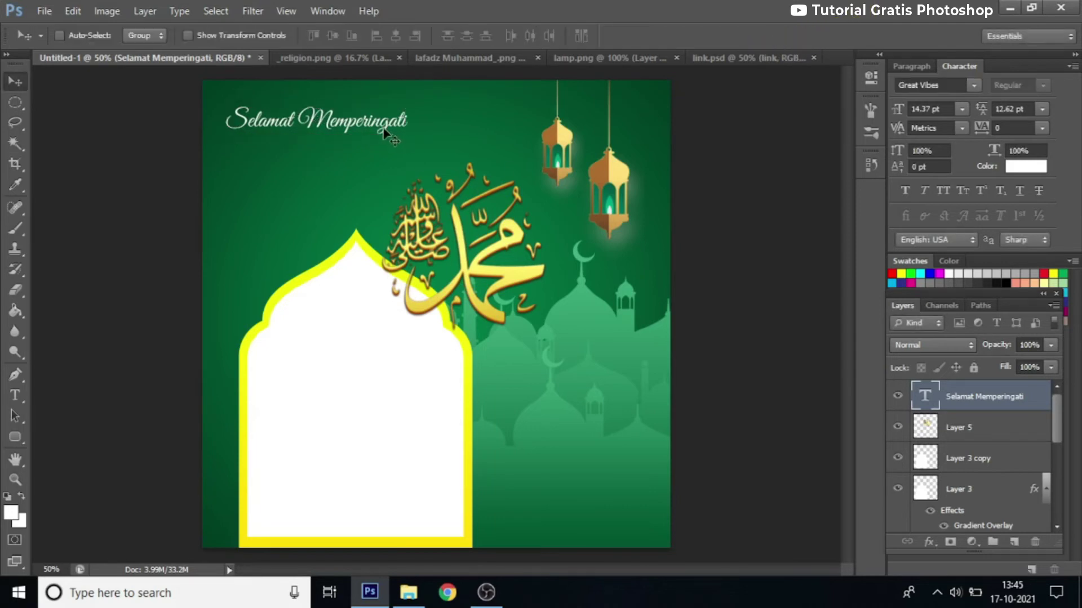
Add the title 'MAULID NABI MUHAMMAD SAW' below the greeting in Montserrat
click(15, 396)
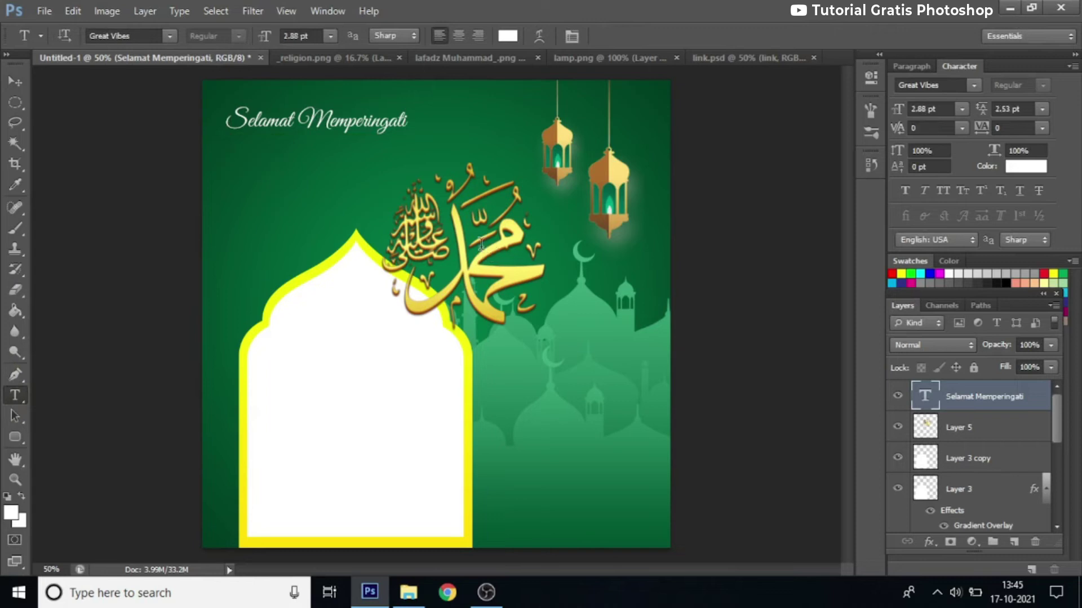
click(275, 169)
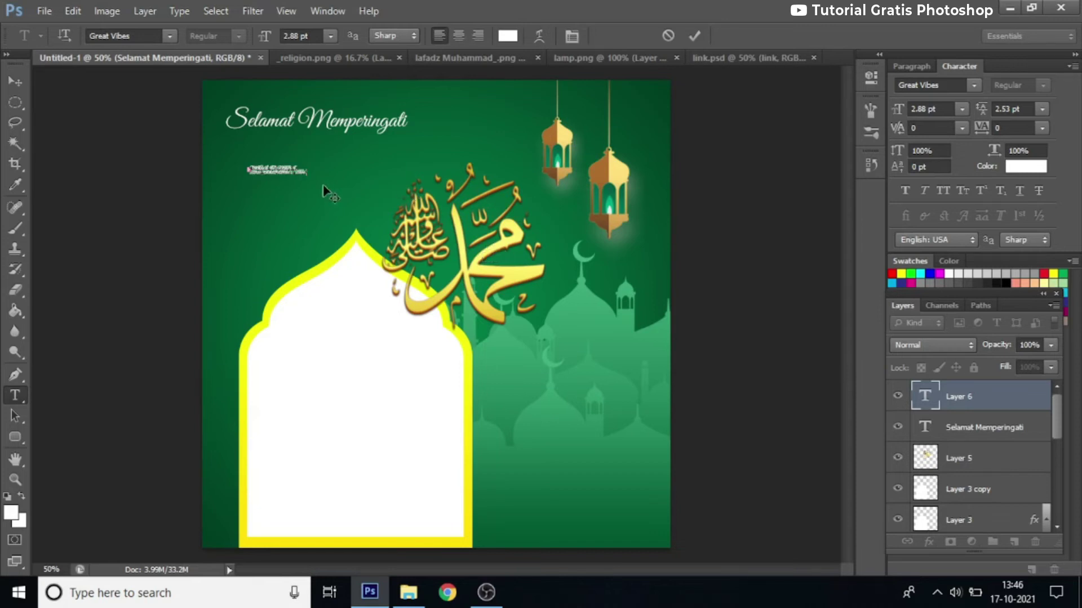
key(ctrl+a)
click(134, 35)
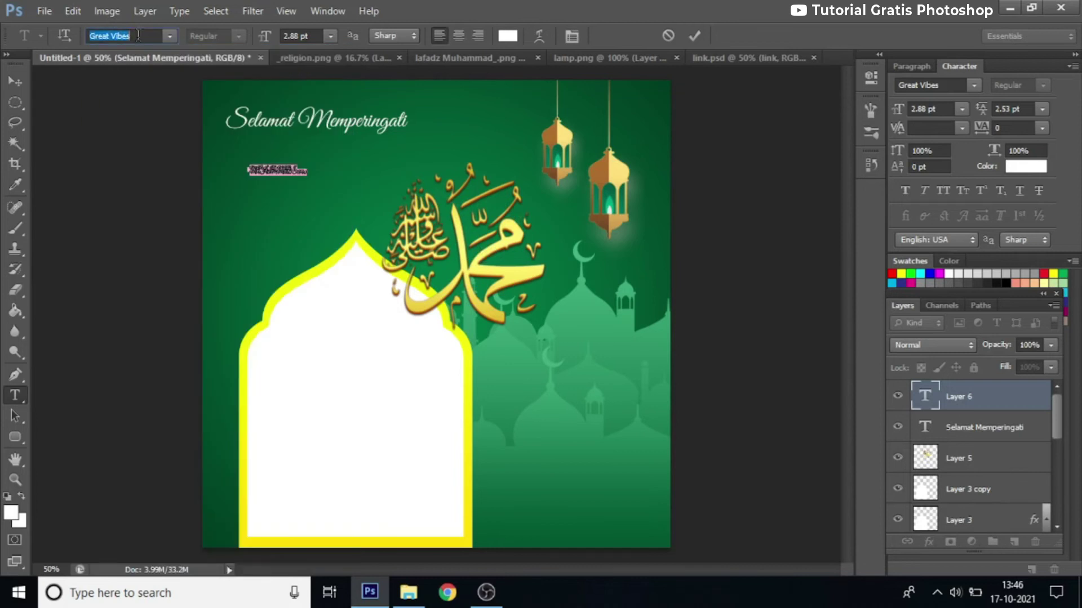
key(Return)
click(22, 83)
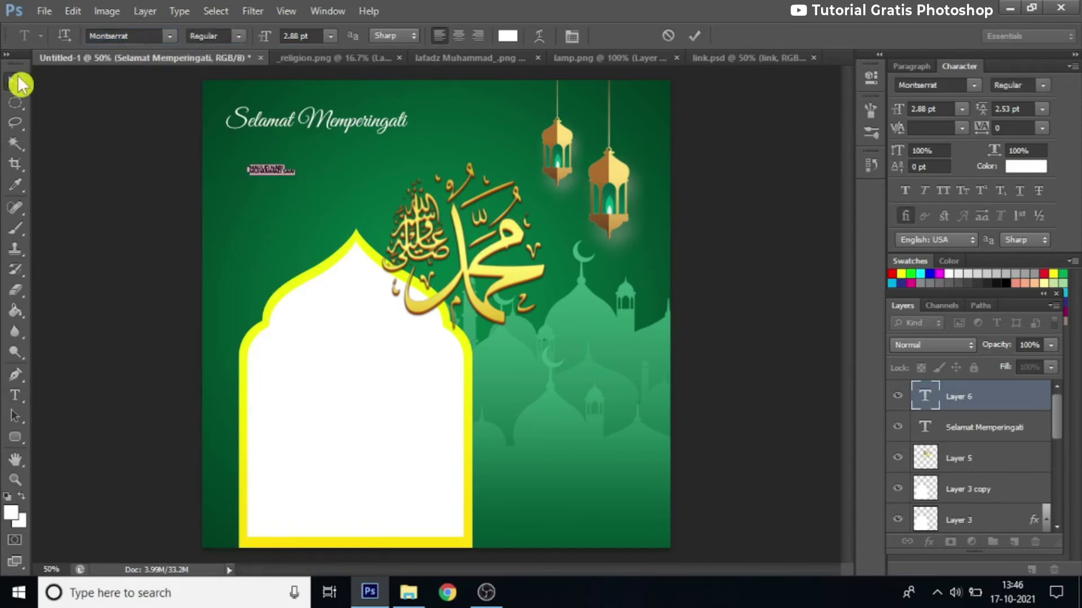
Enlarge the title to match the greeting's width, about 12.18 pt
key(ctrl+t)
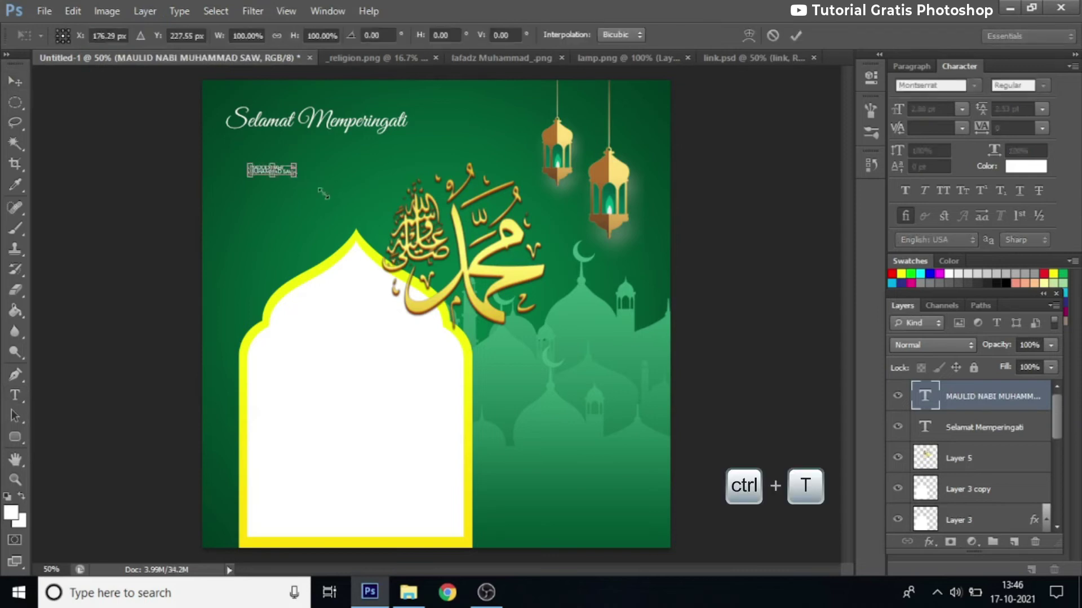
drag(303, 180, 393, 196)
drag(237, 158, 215, 153)
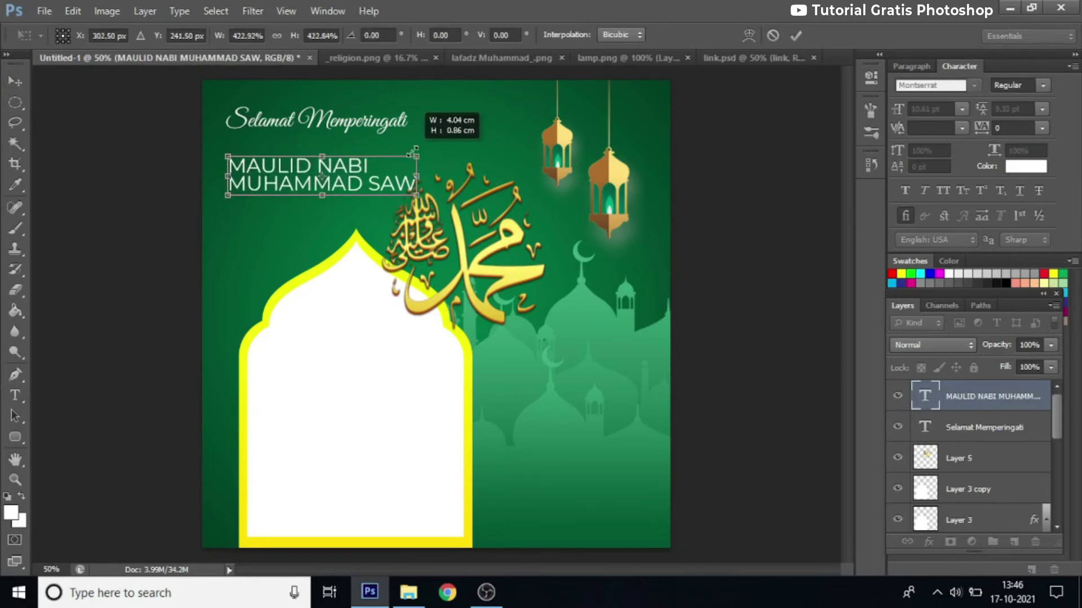
mouse_move(398, 158)
mouse_down()
mouse_move(416, 157)
mouse_move(391, 170)
mouse_up()
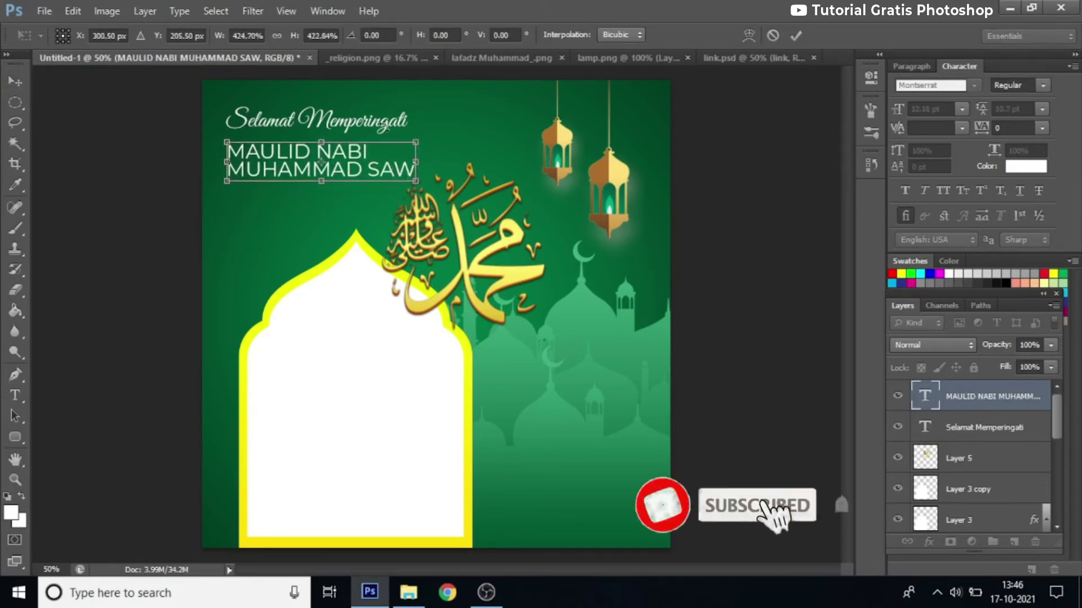
click(796, 36)
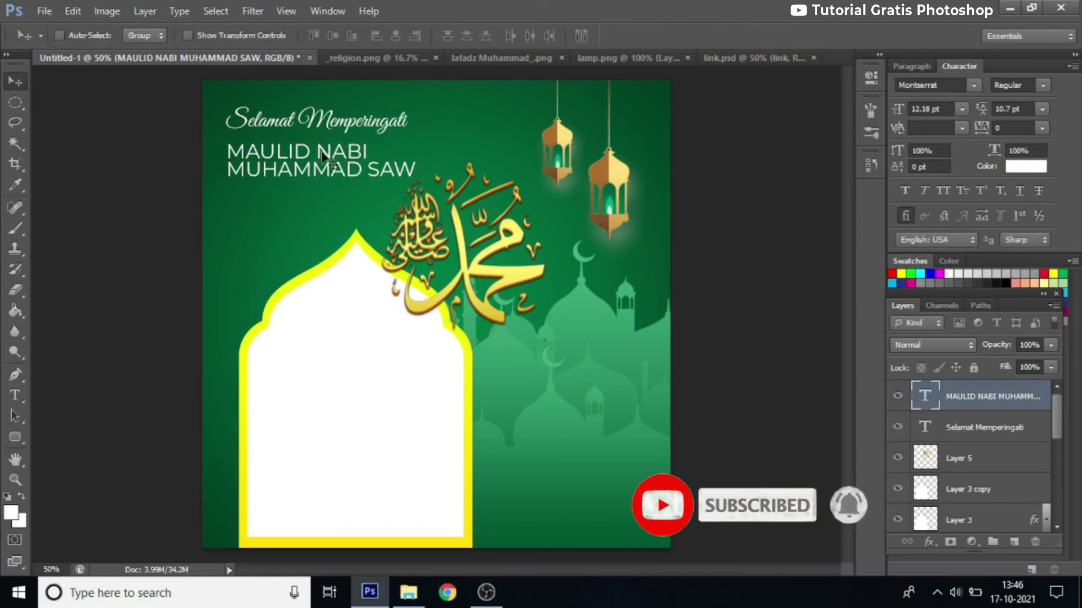
Nudge the title up and set its line spacing to 12 pt
key(shift+Up)
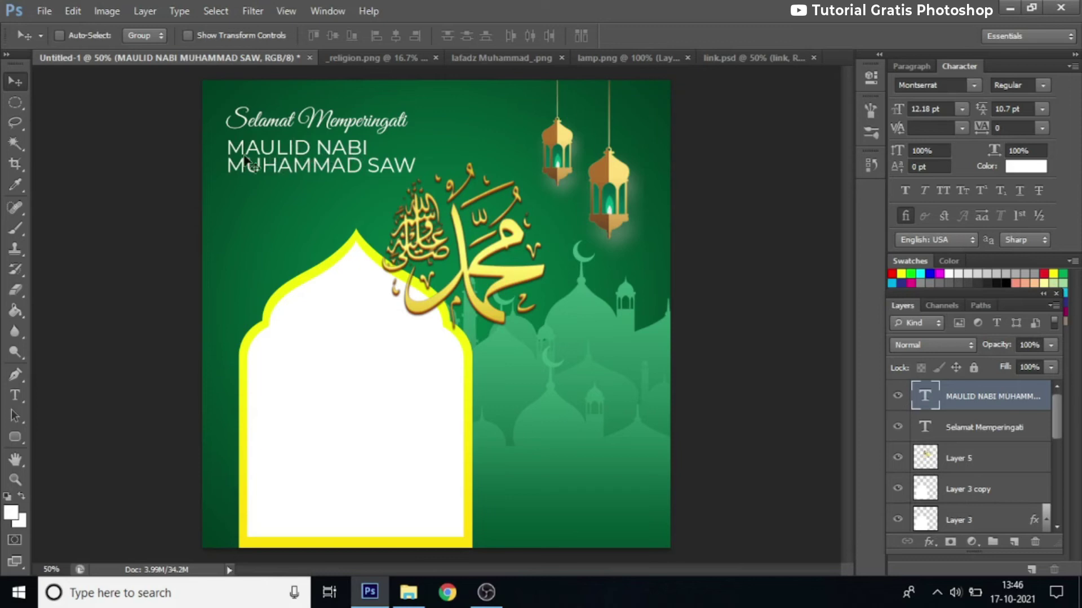
click(1021, 110)
text(12)
key(Return)
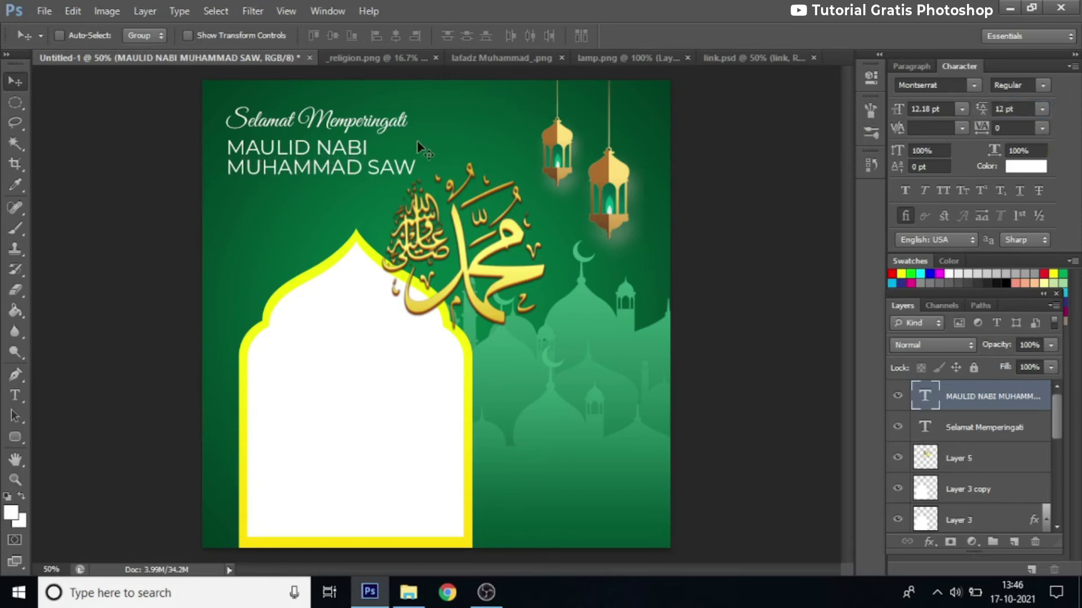
Set the MUHAMMAD SAW line to Montserrat Bold
click(15, 396)
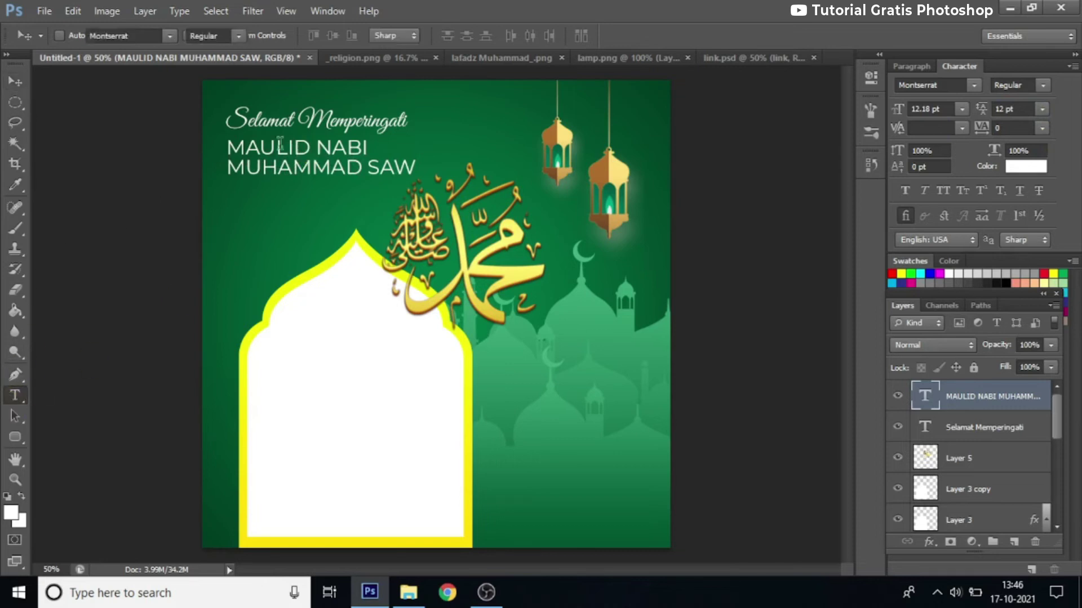
drag(226, 168, 532, 165)
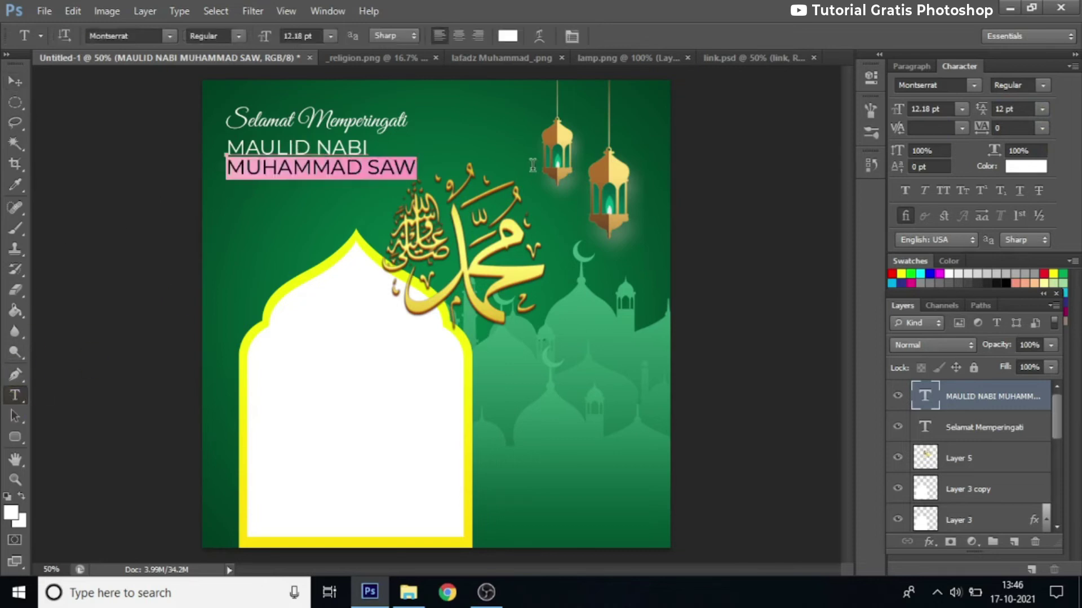
click(239, 36)
click(227, 85)
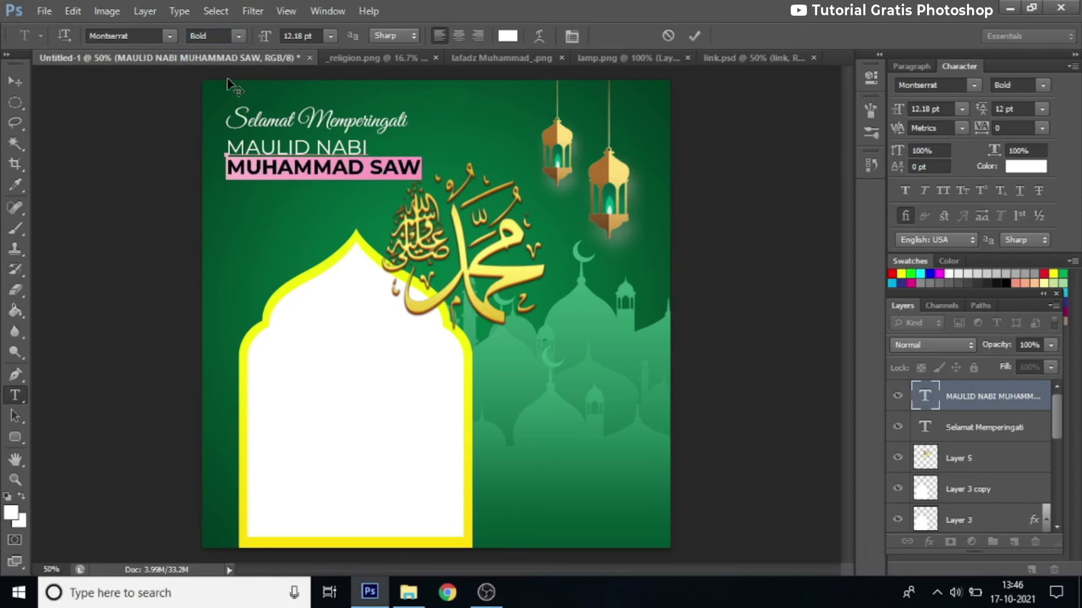
click(16, 82)
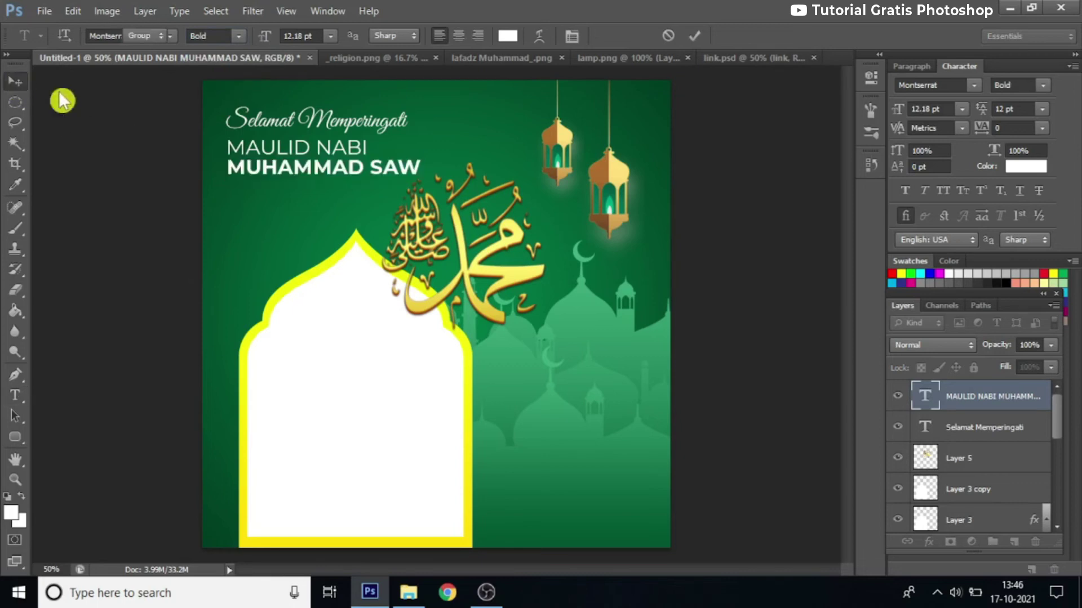
Duplicate the title text layer
right_click(327, 169)
click(336, 174)
key(ctrl+j)
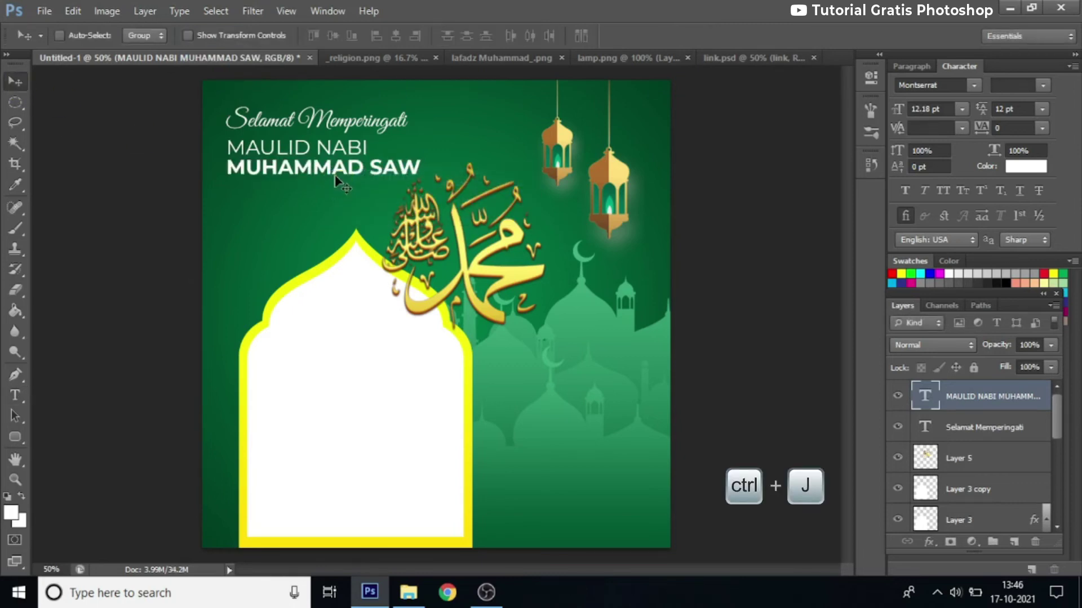
Move the title copy down and retype it as '12 Rabi'ul Awwal 1443 H / 2021 M'
drag(355, 172, 353, 221)
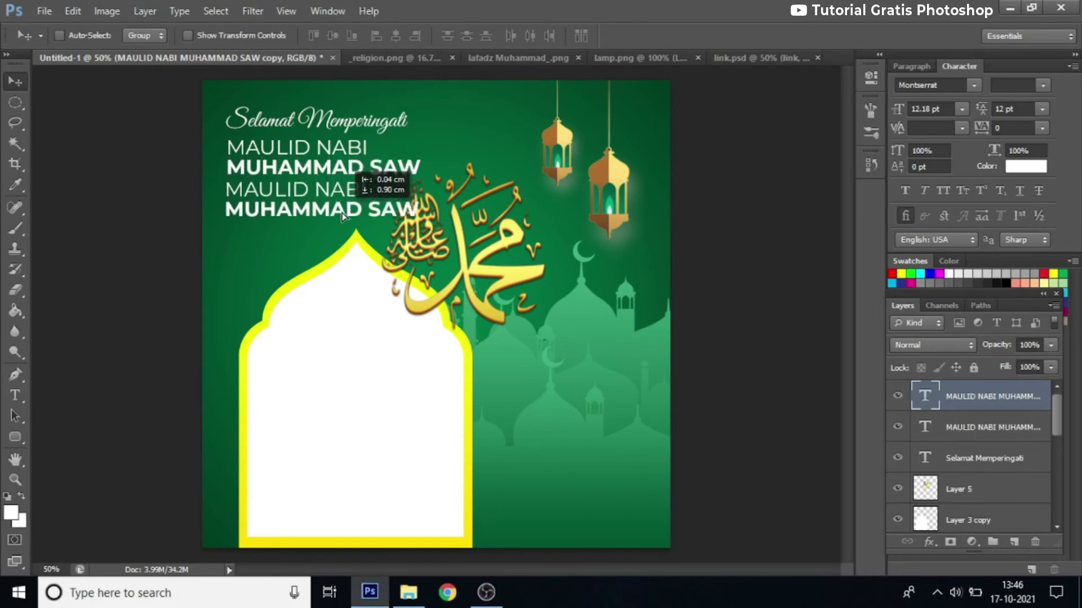
click(15, 396)
click(101, 397)
drag(225, 194, 515, 254)
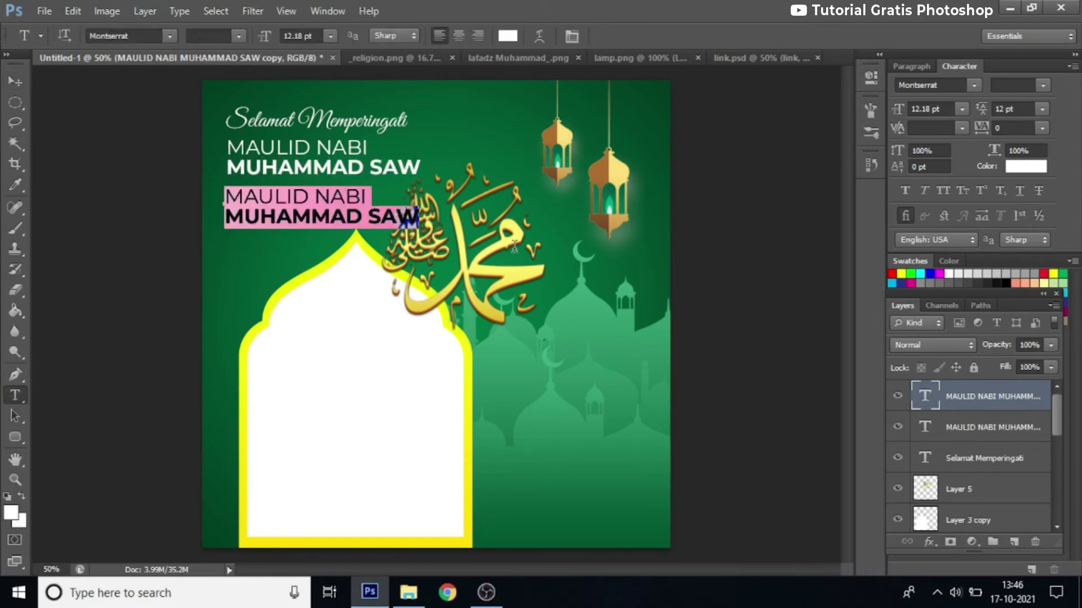
text(12 Rabi’ul Awwal 1443 H / 2021 M)
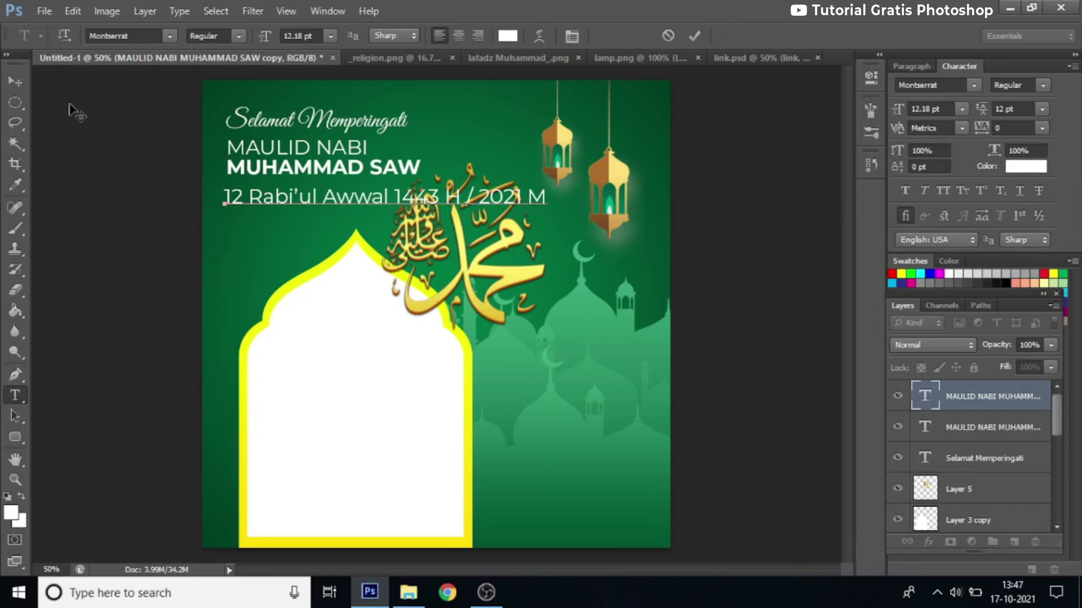
click(23, 86)
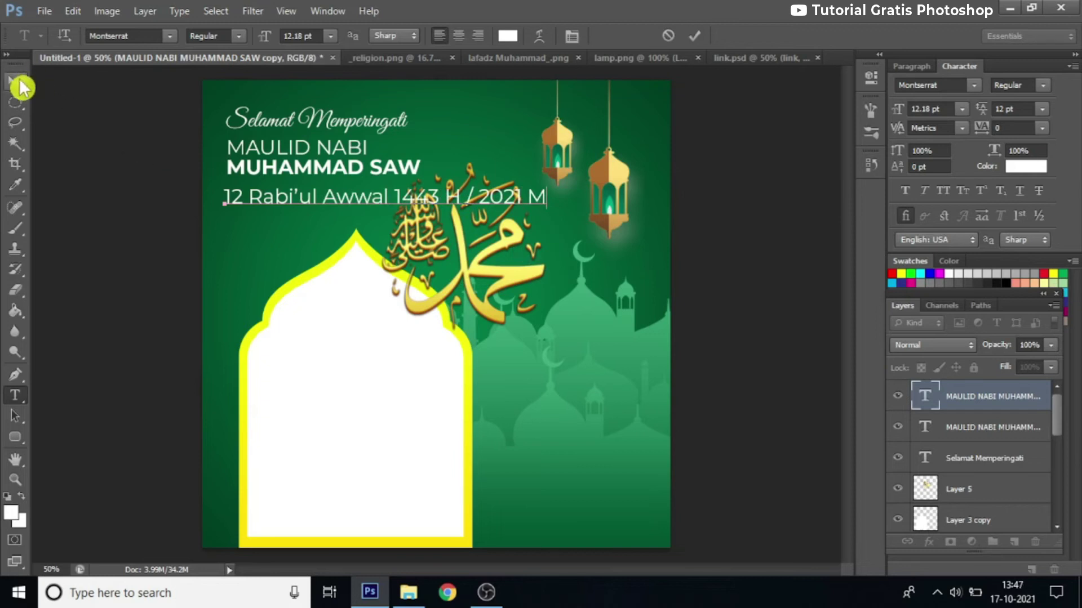
Shrink the date line to about half size and nudge it under the title
key(ctrl+t)
drag(551, 213, 400, 188)
key(Return)
key(Left)
key(Left)
key(Down)
key(Down)
key(Left)
key(Left)
key(Down)
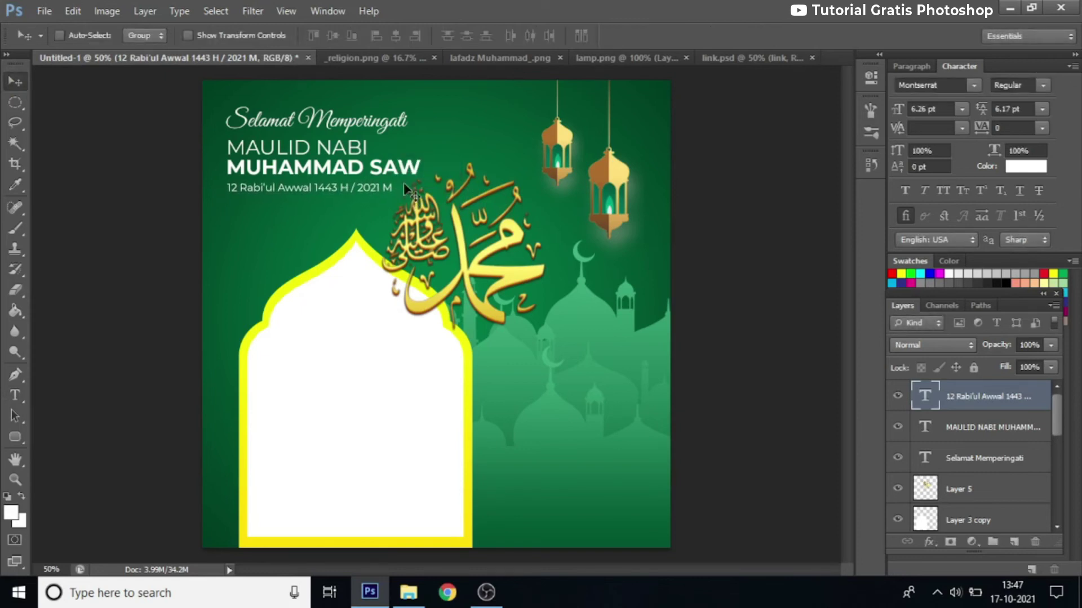
Enlarge the MAULID NABI MUHAMMAD SAW heading to about 114%
right_click(396, 166)
click(414, 175)
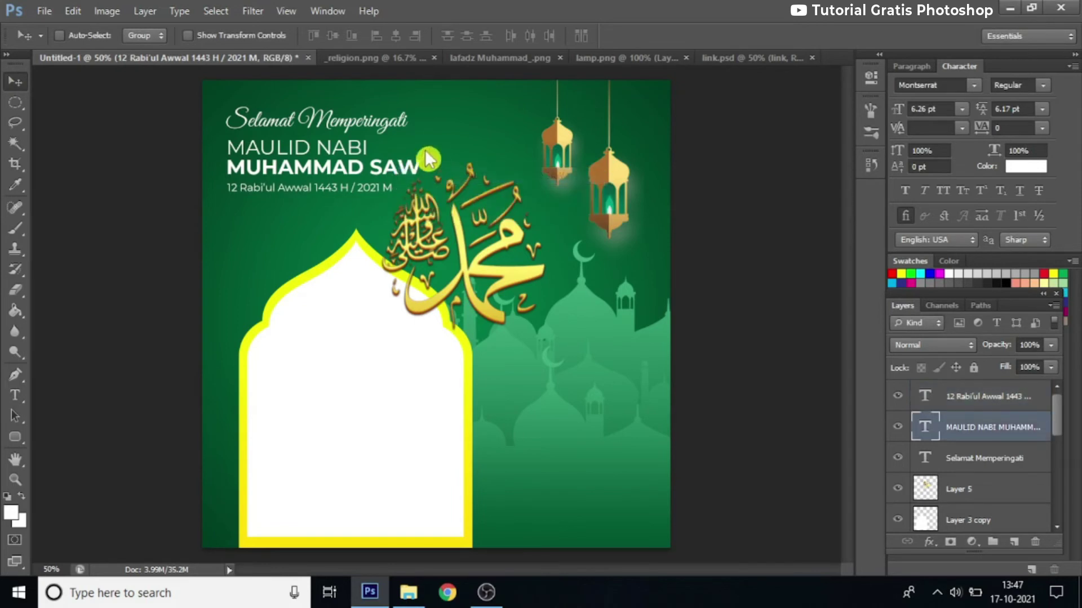
key(ctrl+t)
drag(419, 137, 446, 139)
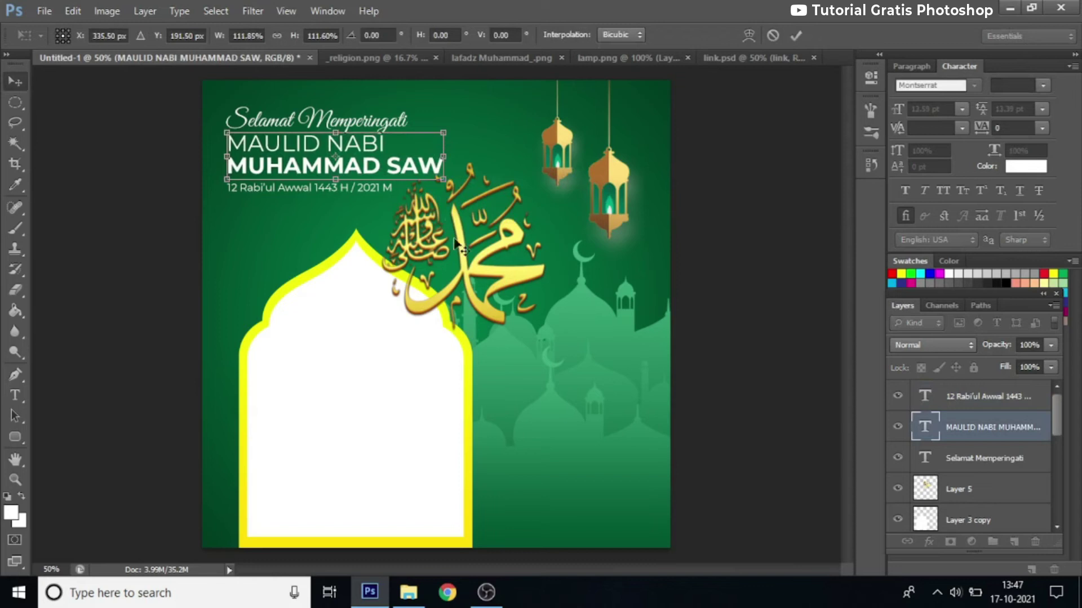
key(Return)
Move the Layer 5 calligraphy slightly down and right, then reselect the heading layer
right_click(540, 278)
click(555, 288)
drag(531, 272, 536, 284)
right_click(434, 172)
click(442, 171)
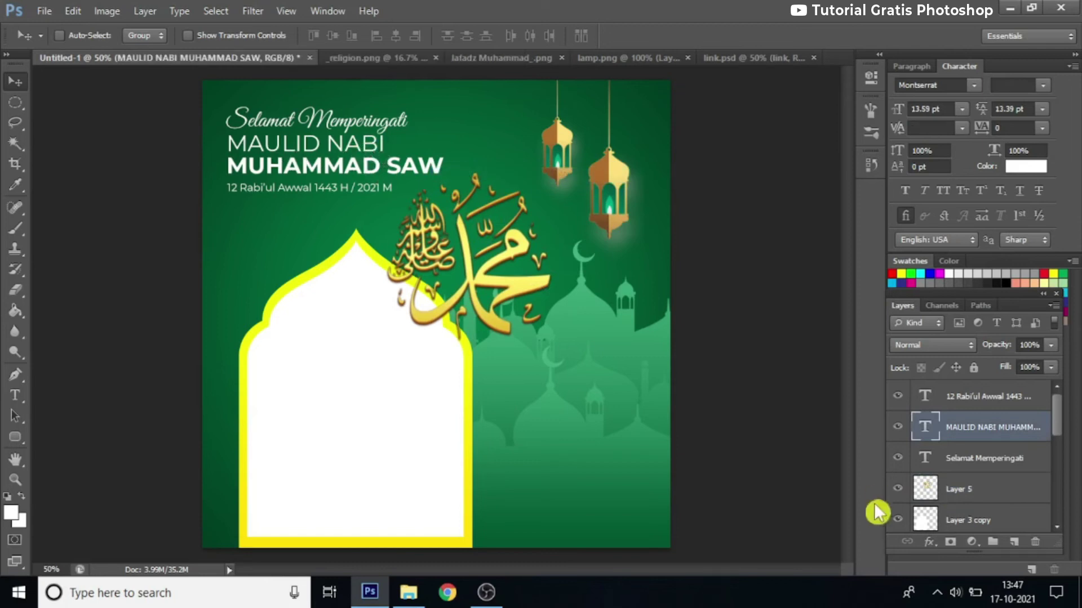
click(928, 542)
Add a Gradient Overlay to the heading with two yellow stops sampled from the arch frame
click(942, 479)
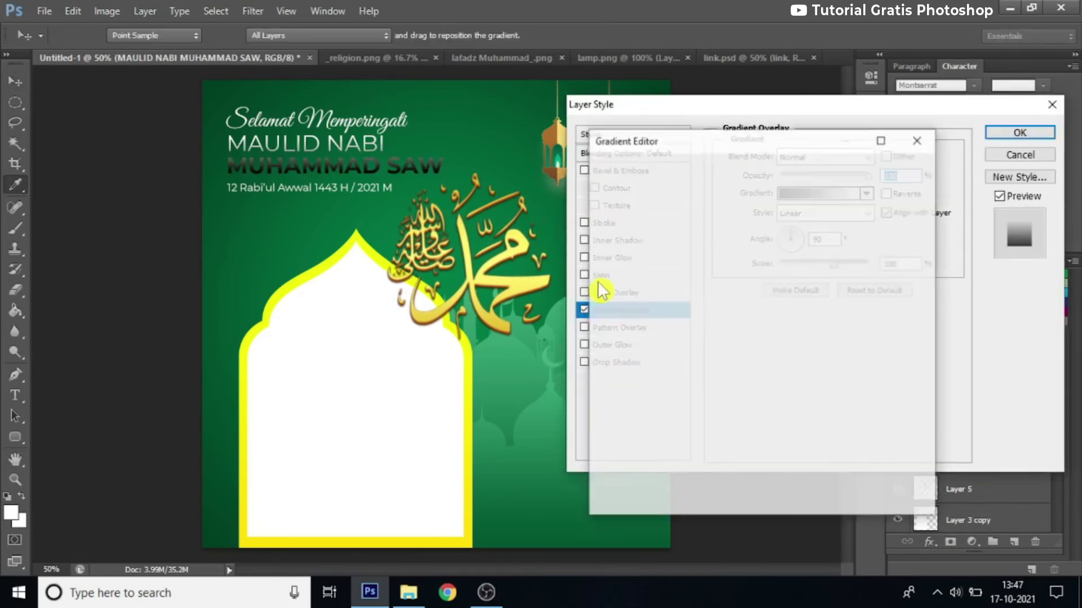
click(610, 410)
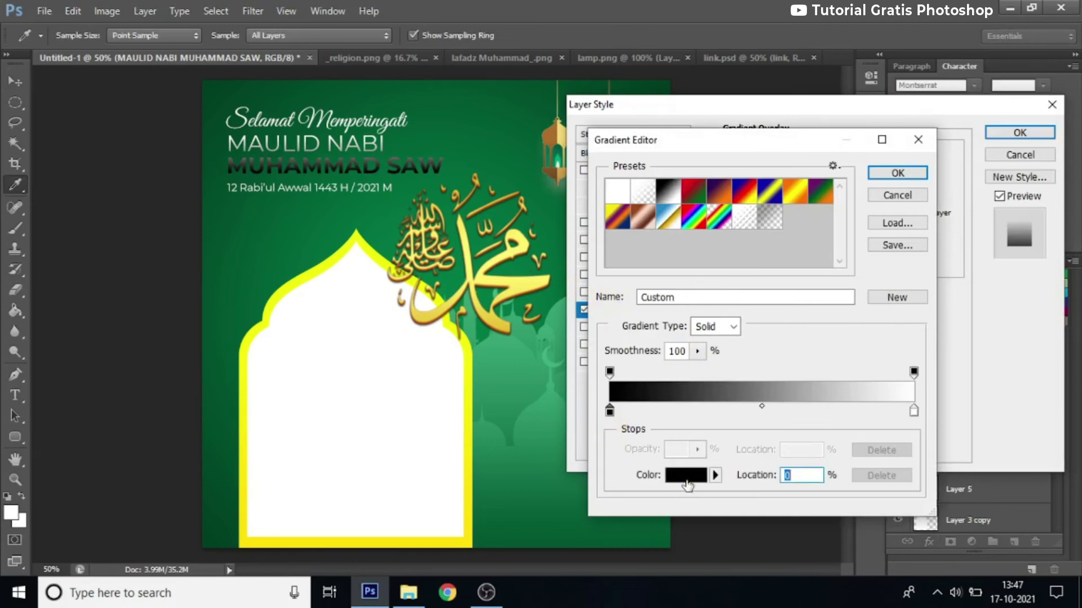
click(466, 540)
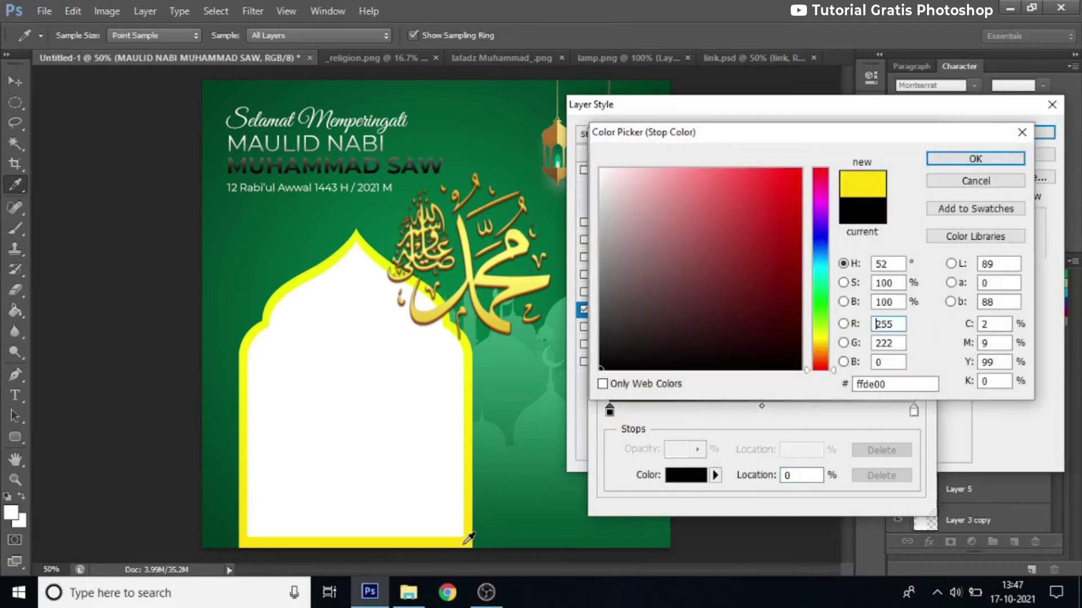
click(963, 160)
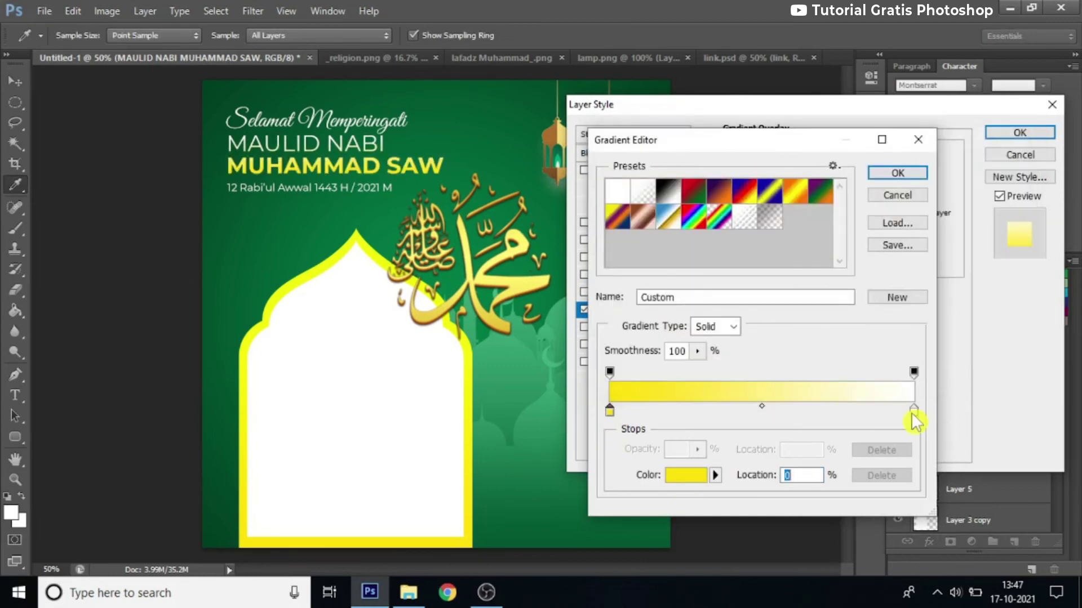
click(914, 413)
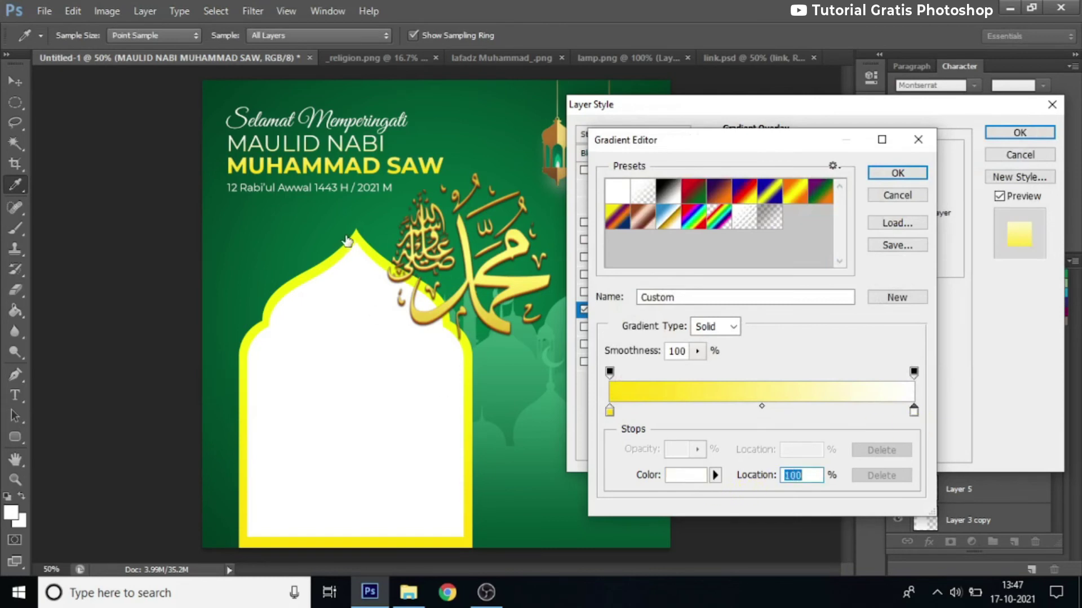
click(359, 232)
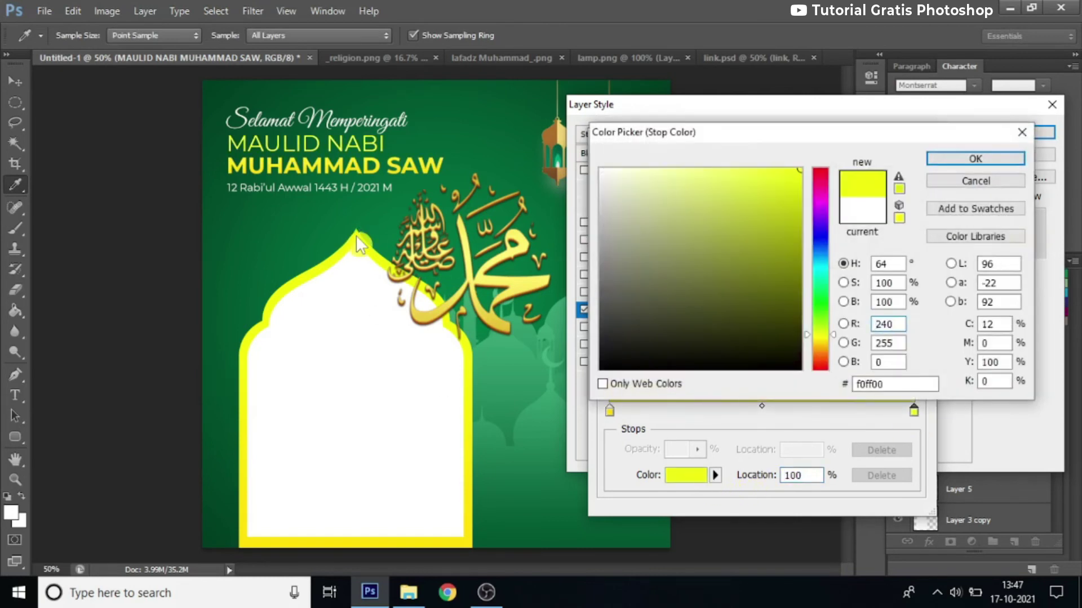
click(991, 158)
click(902, 176)
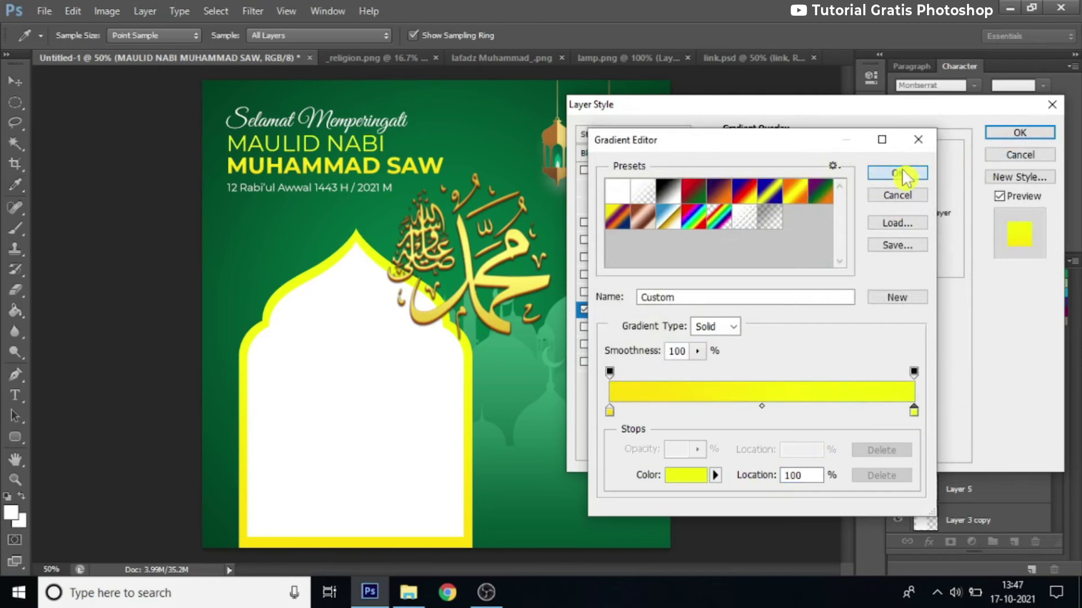
click(901, 176)
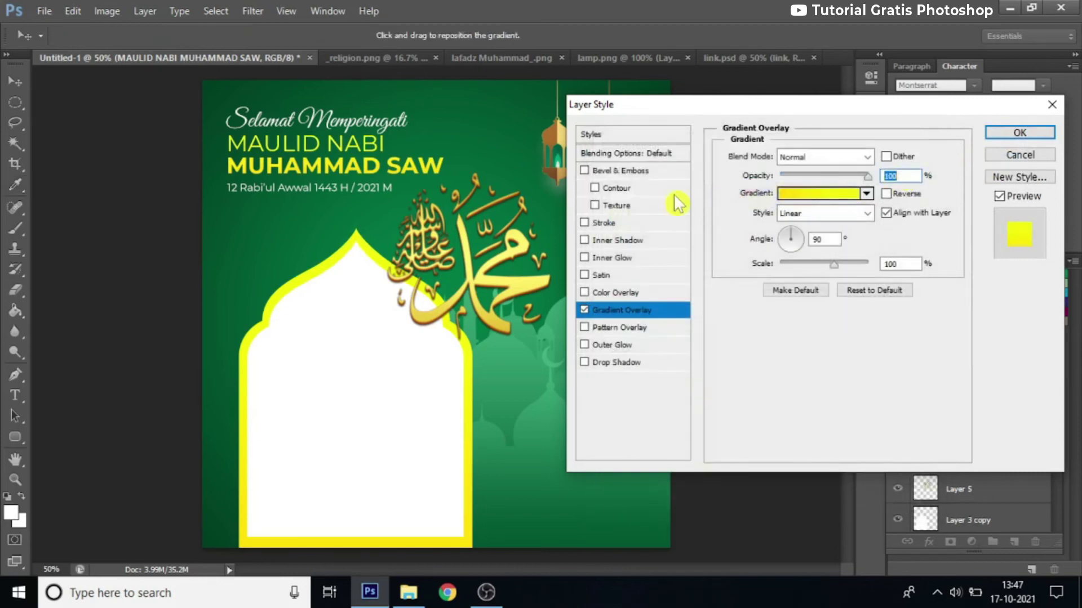
Angle the gradient at 61° and add a drop shadow to the heading
click(800, 241)
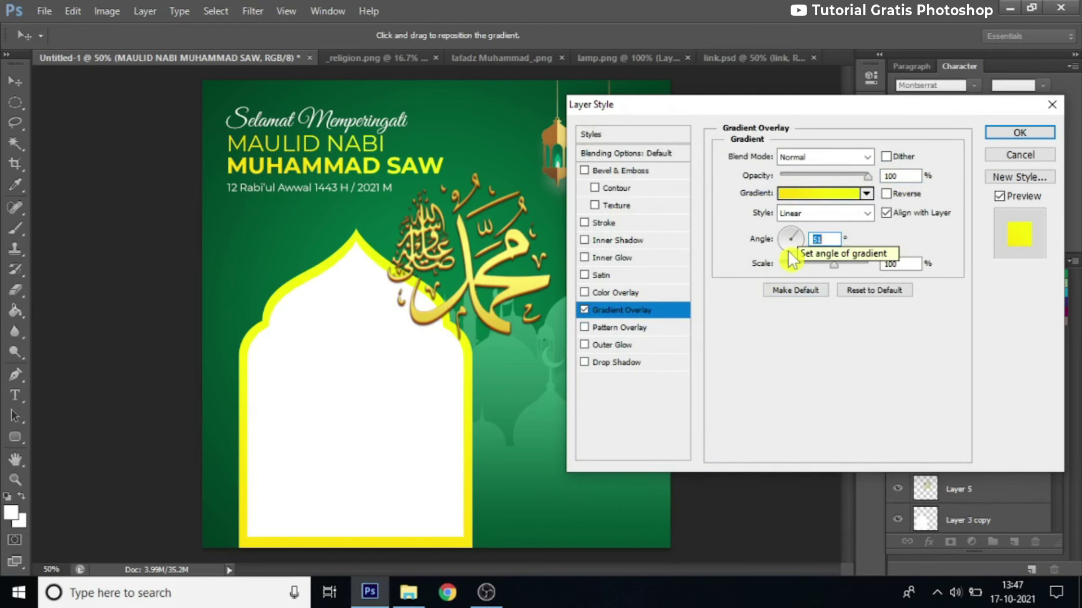
click(618, 364)
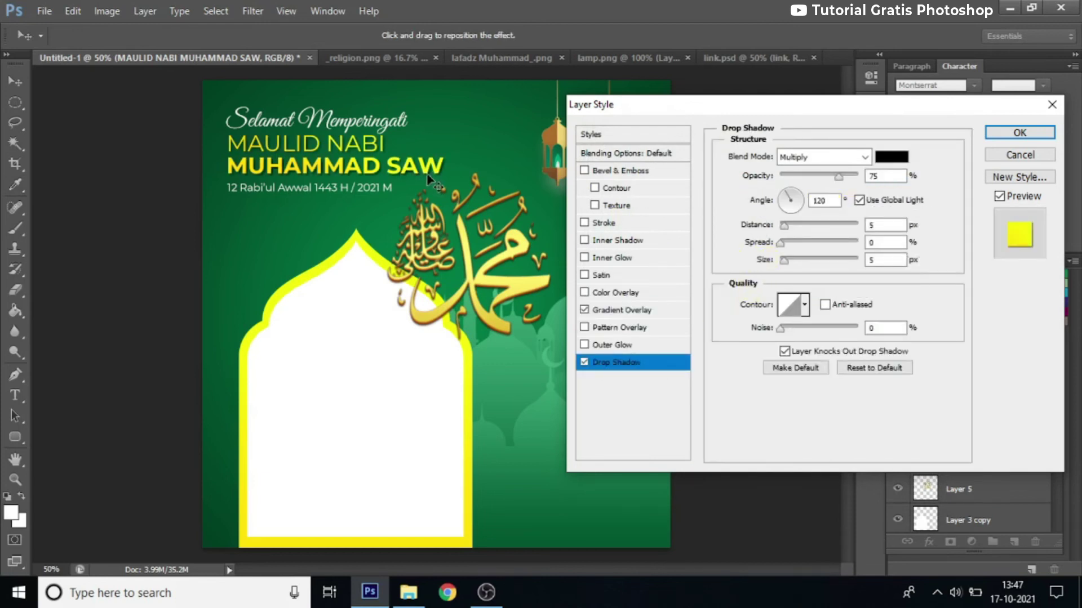
click(1005, 137)
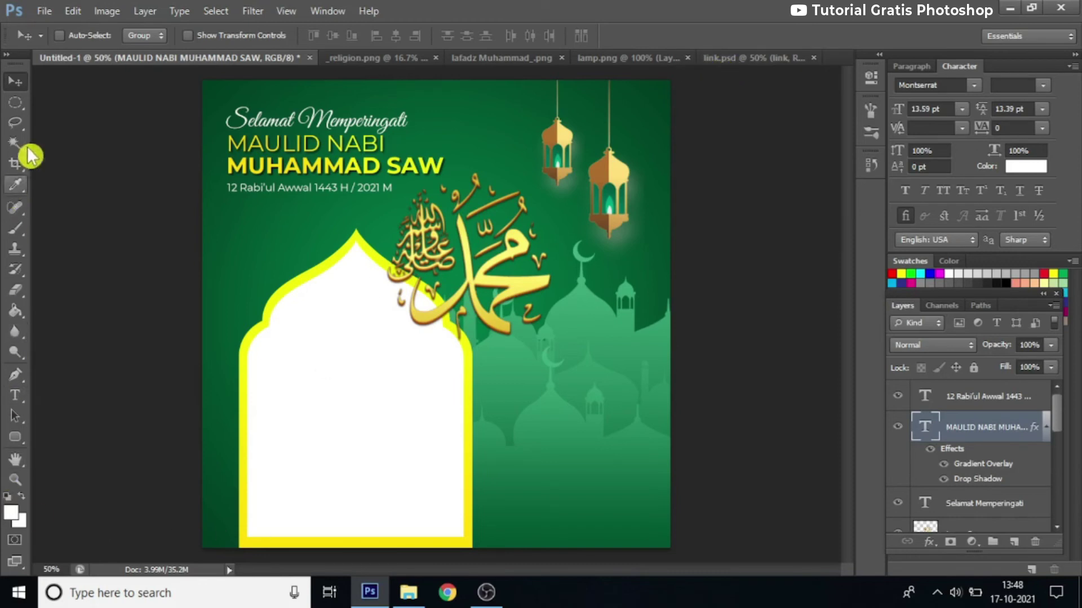
Select a rectangular strip along the bottom edge and add a new layer above Layer 3 copy
click(16, 107)
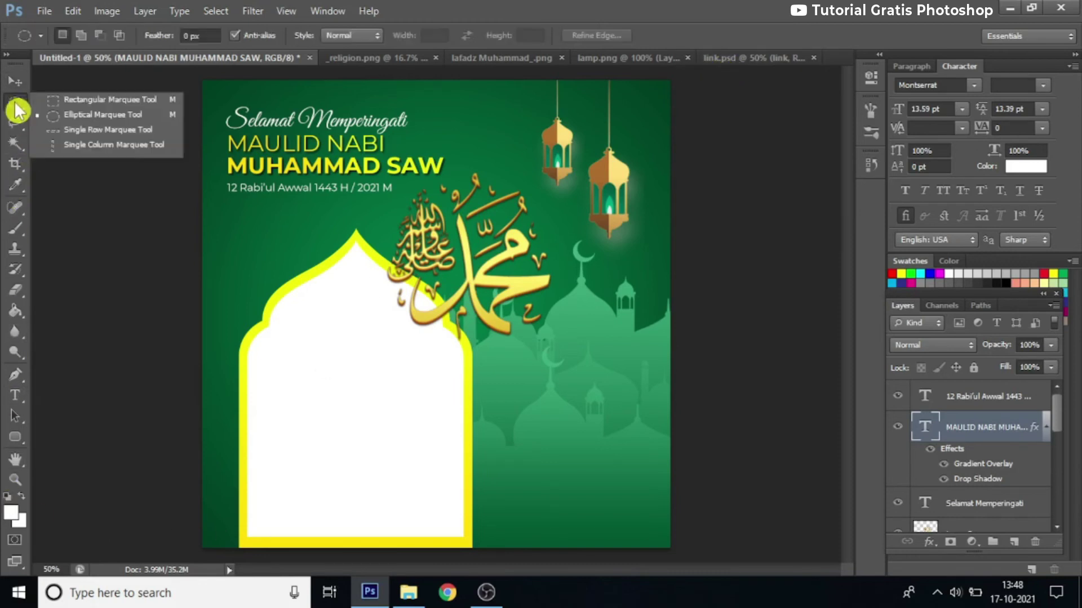
click(94, 101)
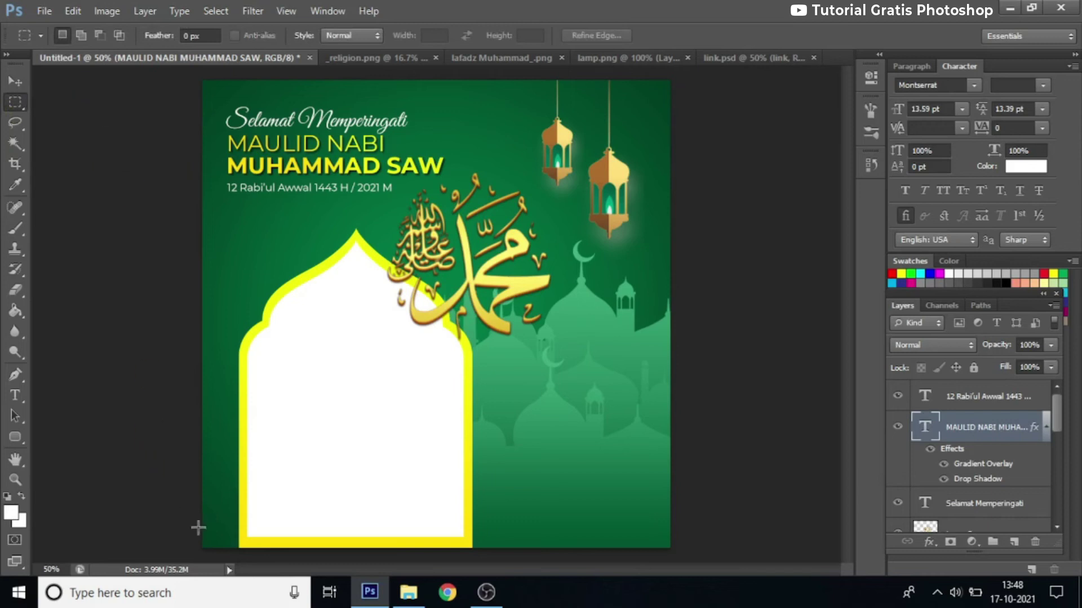
drag(190, 522, 808, 572)
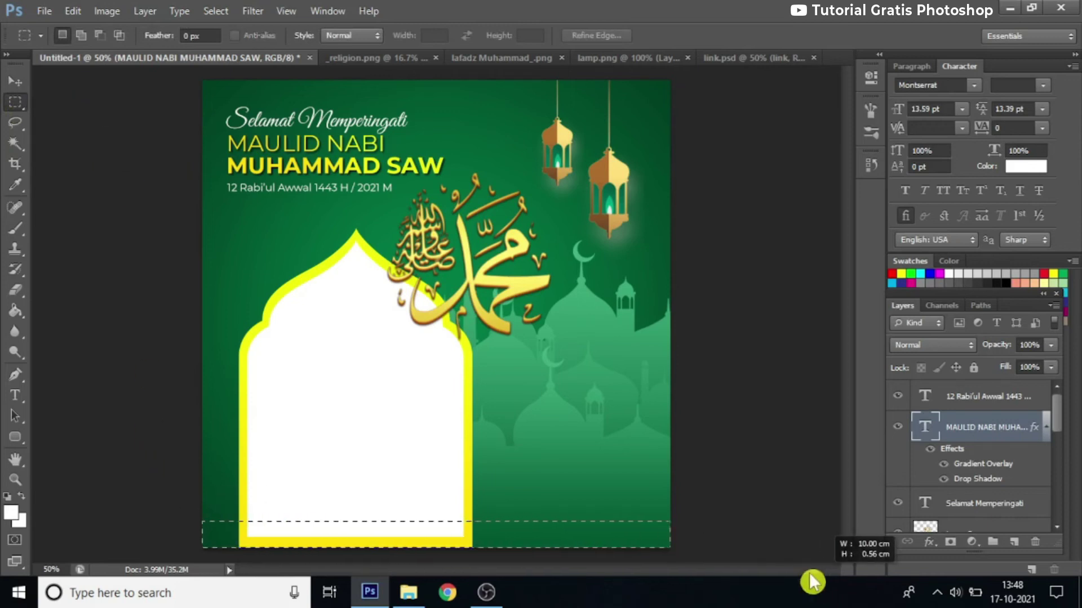
scroll(984, 440, down, 2)
click(986, 505)
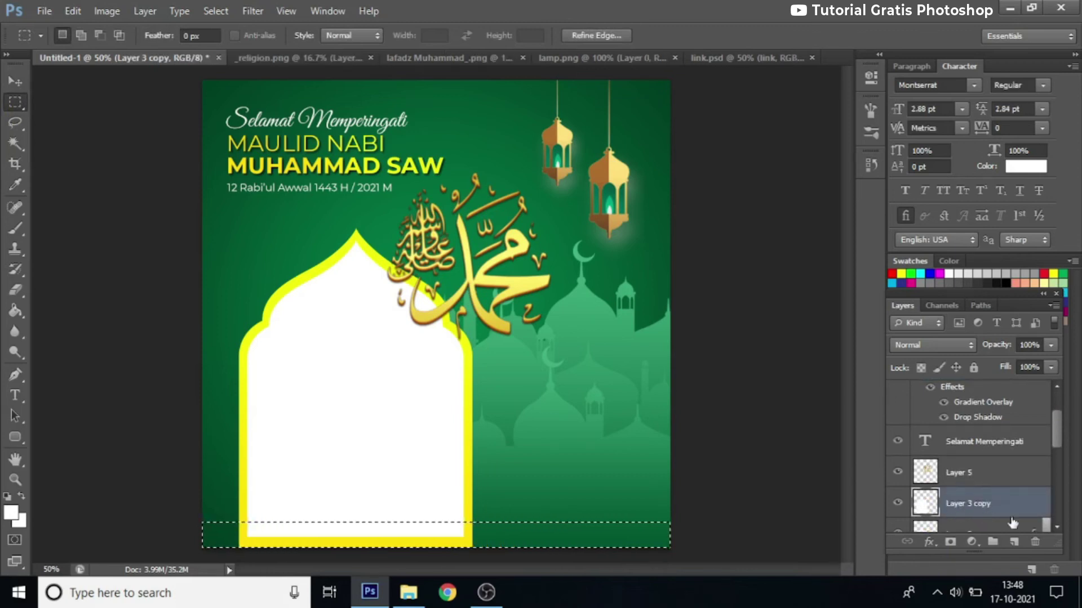
click(1013, 542)
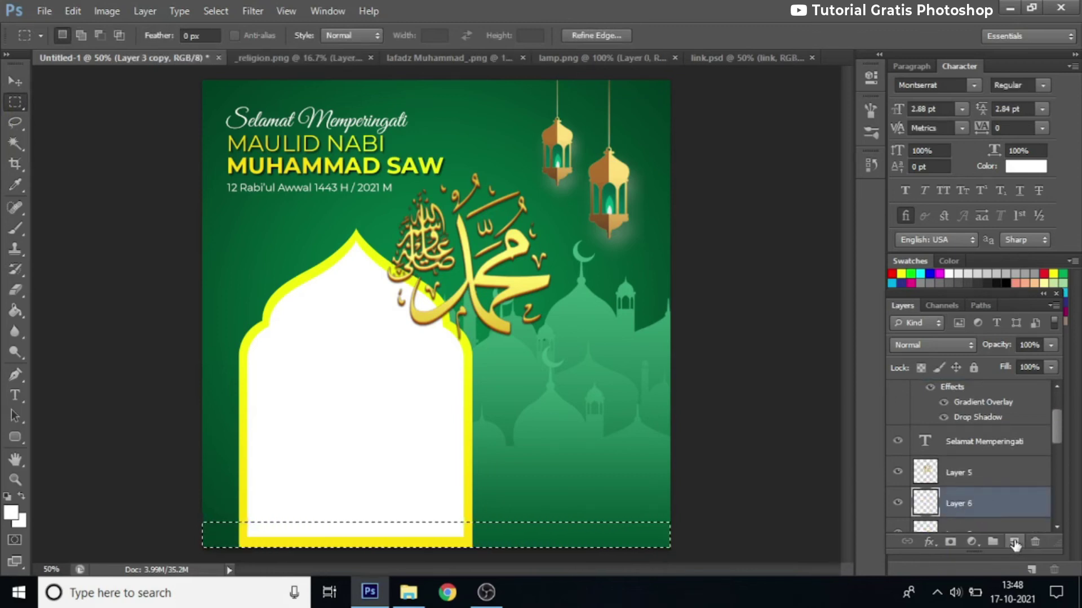
Fill the strip with dark green #004225 on Layer 6 and deselect
click(21, 523)
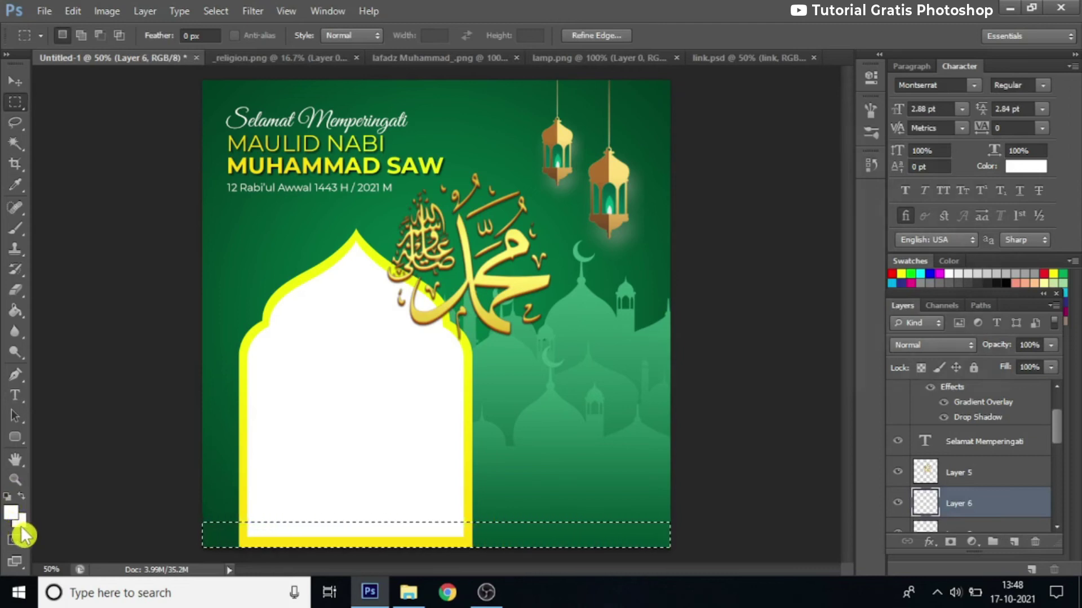
drag(251, 299, 232, 264)
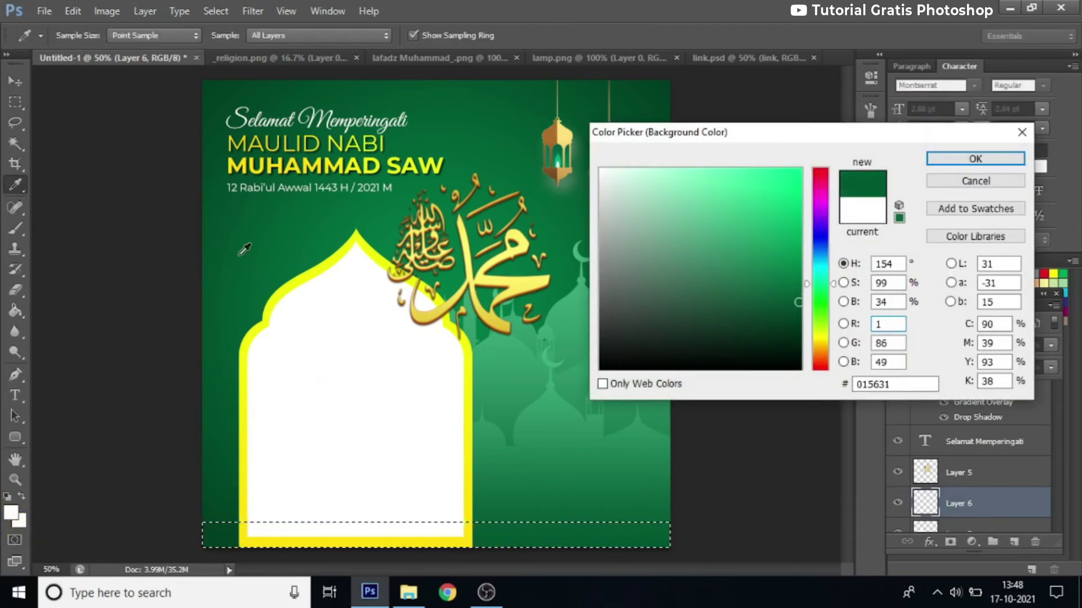
drag(798, 303, 800, 319)
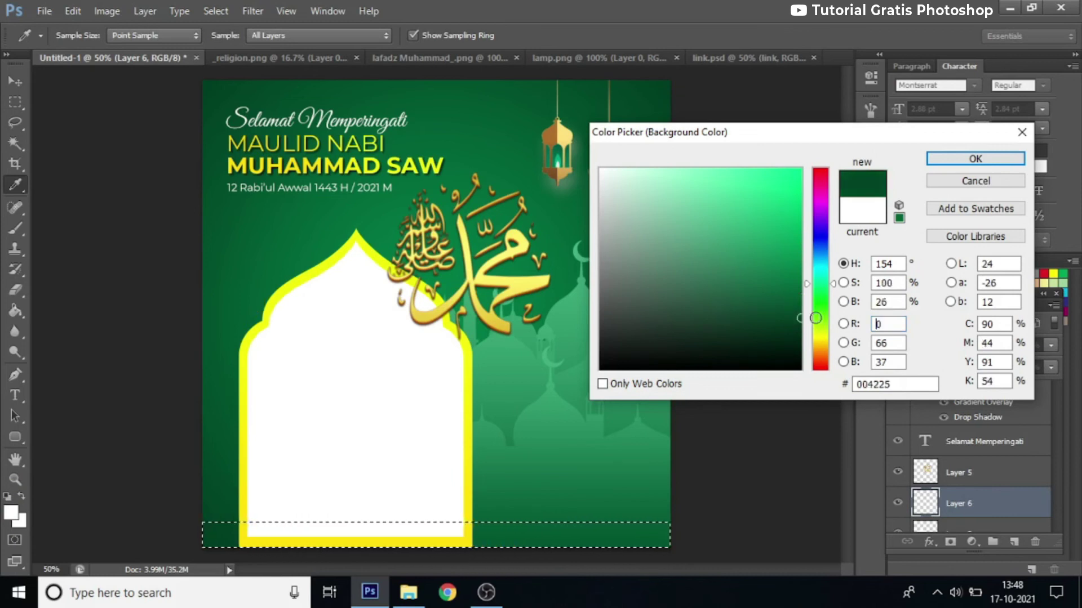
click(989, 161)
key(ctrl+Delete)
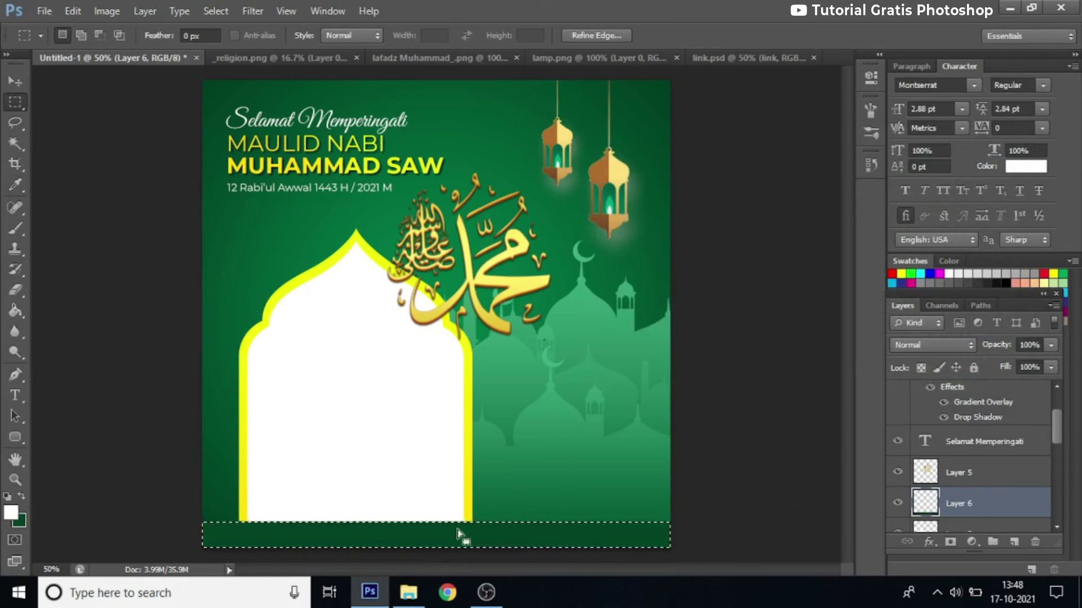
key(ctrl+d)
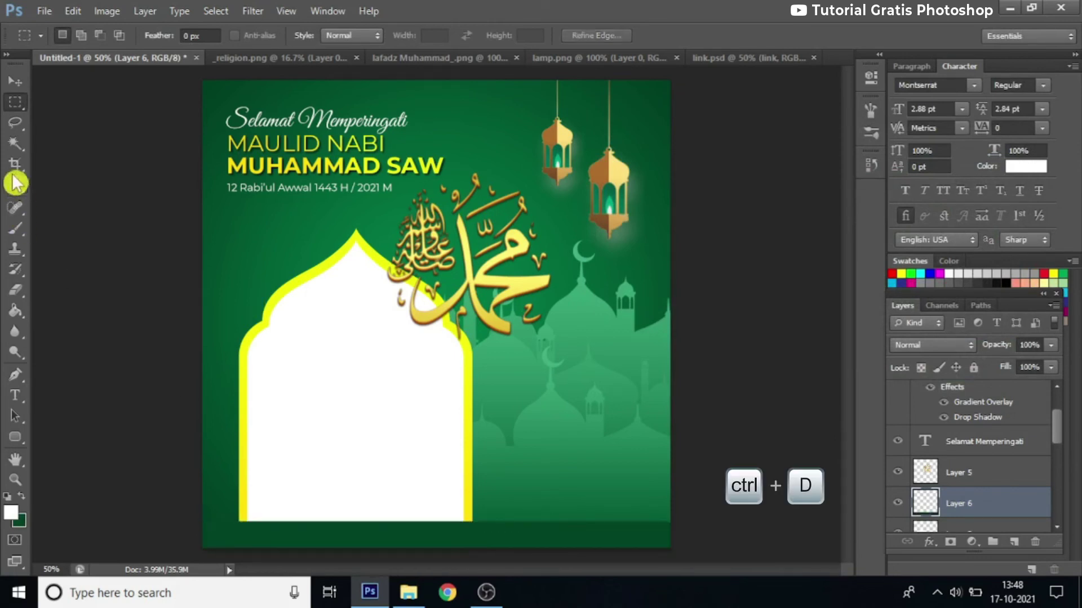
click(23, 84)
Drag the link group from link.psd onto the green footer, then select Layer 6
click(783, 60)
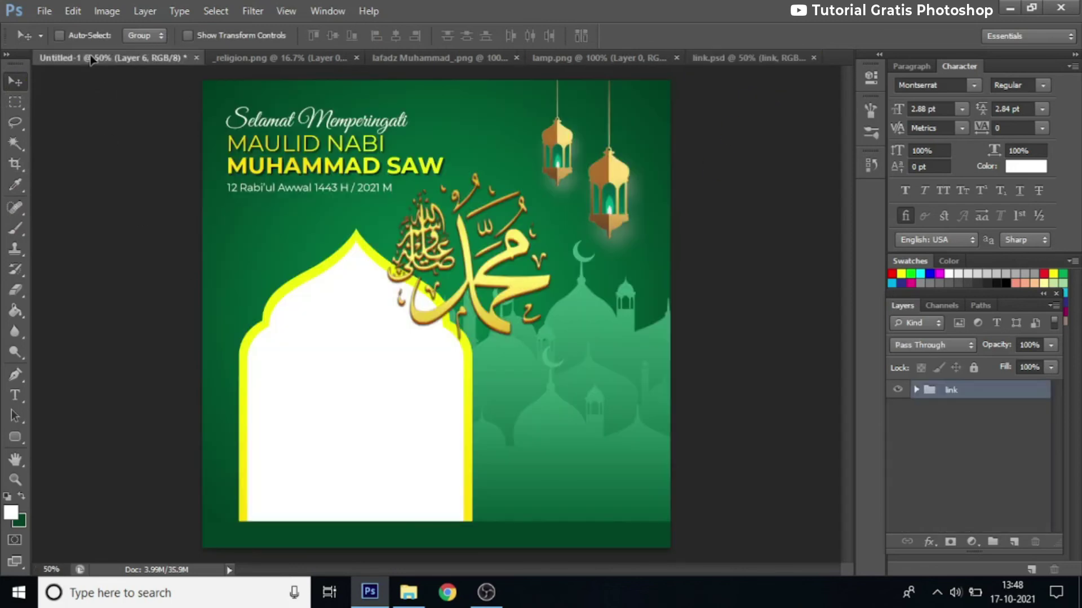
drag(90, 59, 406, 513)
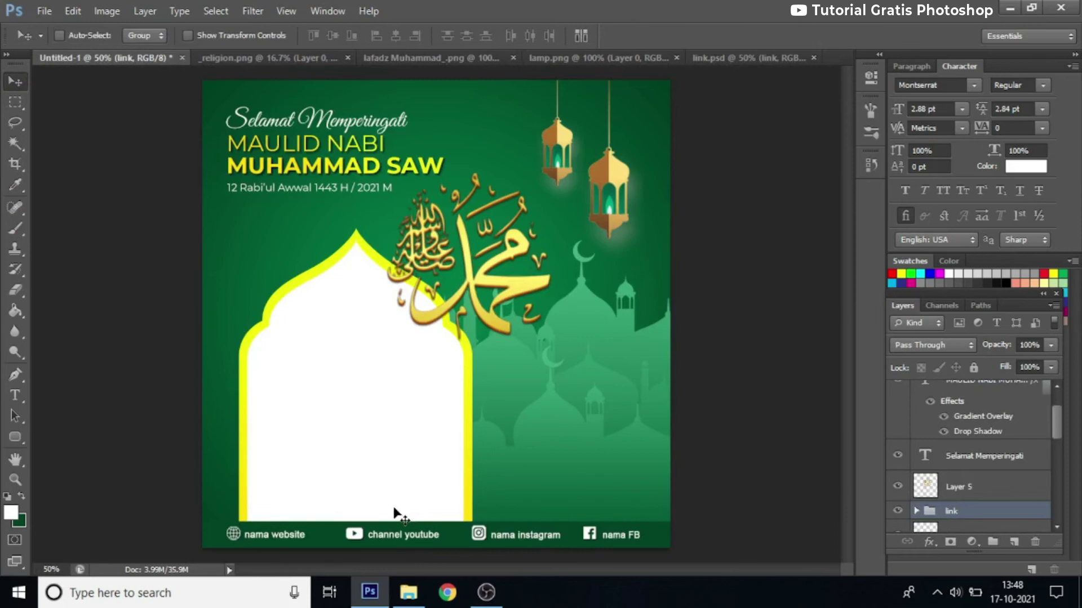
right_click(662, 542)
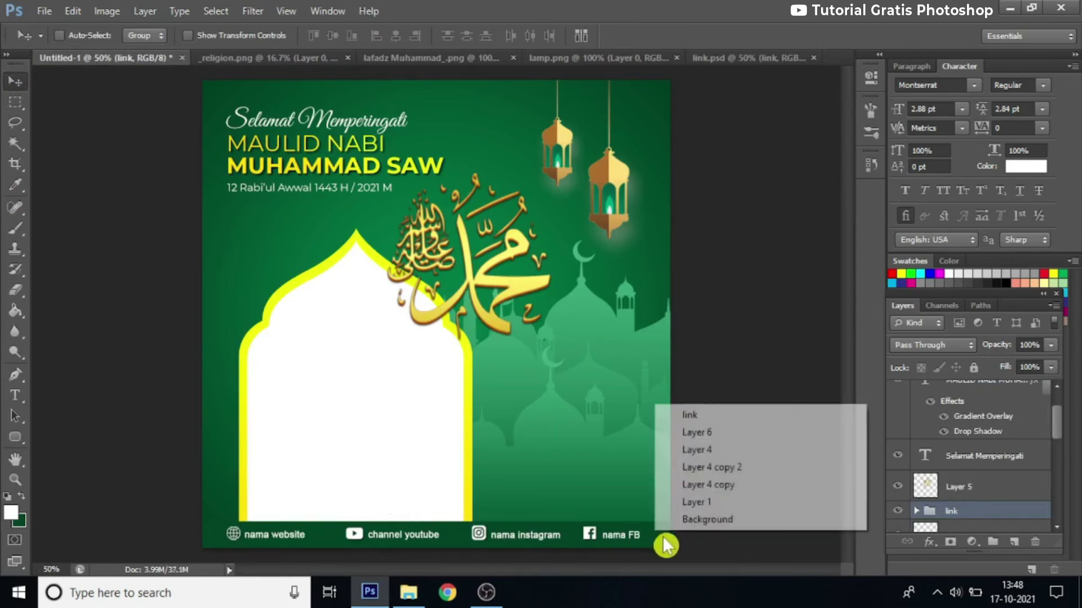
click(694, 433)
Darken Layer 6's green footer strip with a slight downward Curves bend
key(ctrl+m)
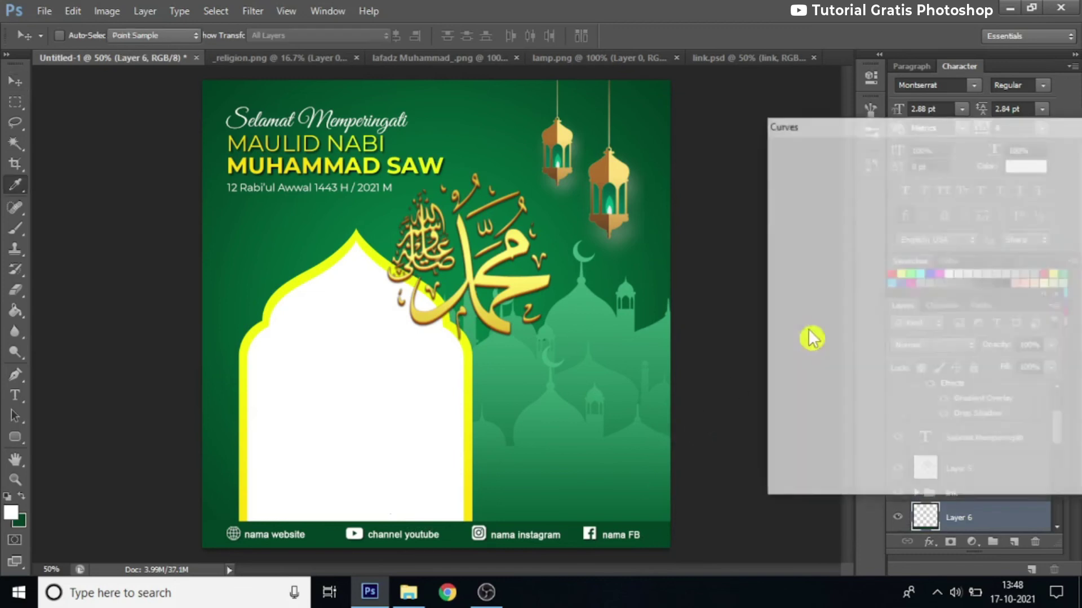
click(937, 299)
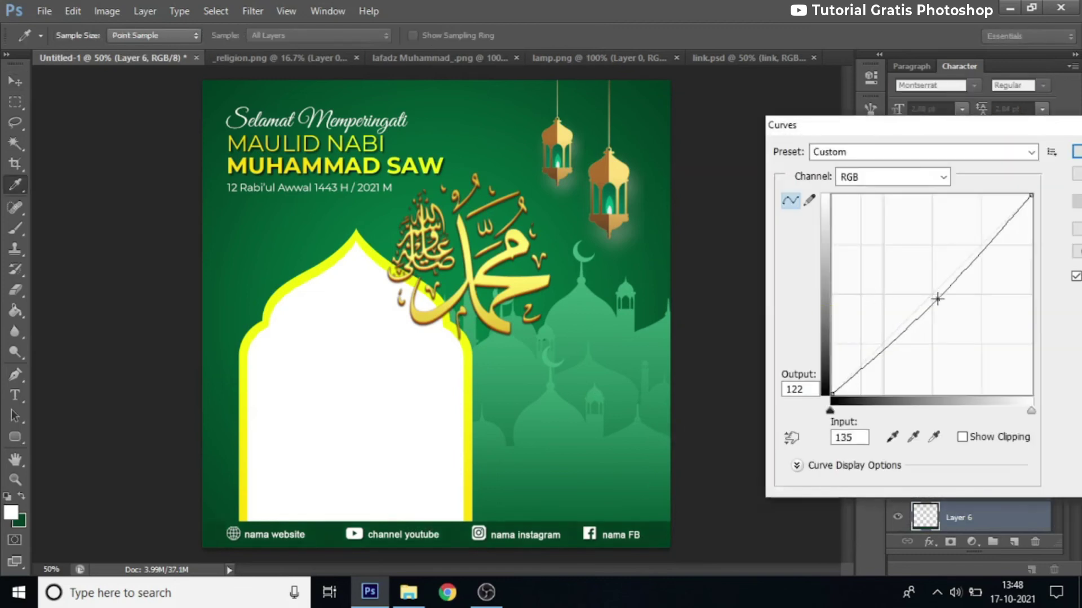
drag(936, 299, 940, 299)
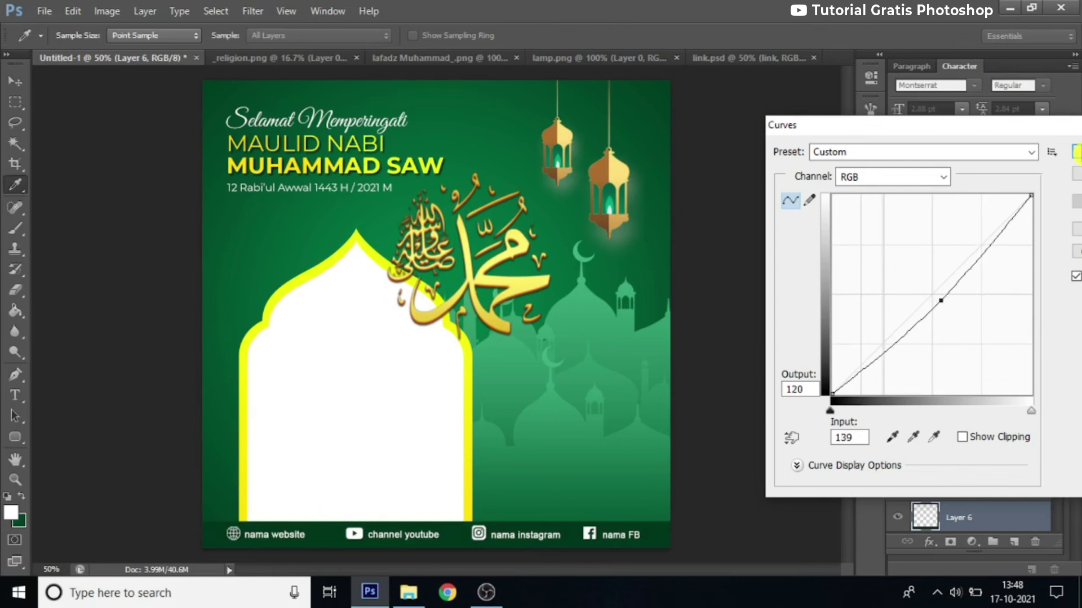
click(1076, 152)
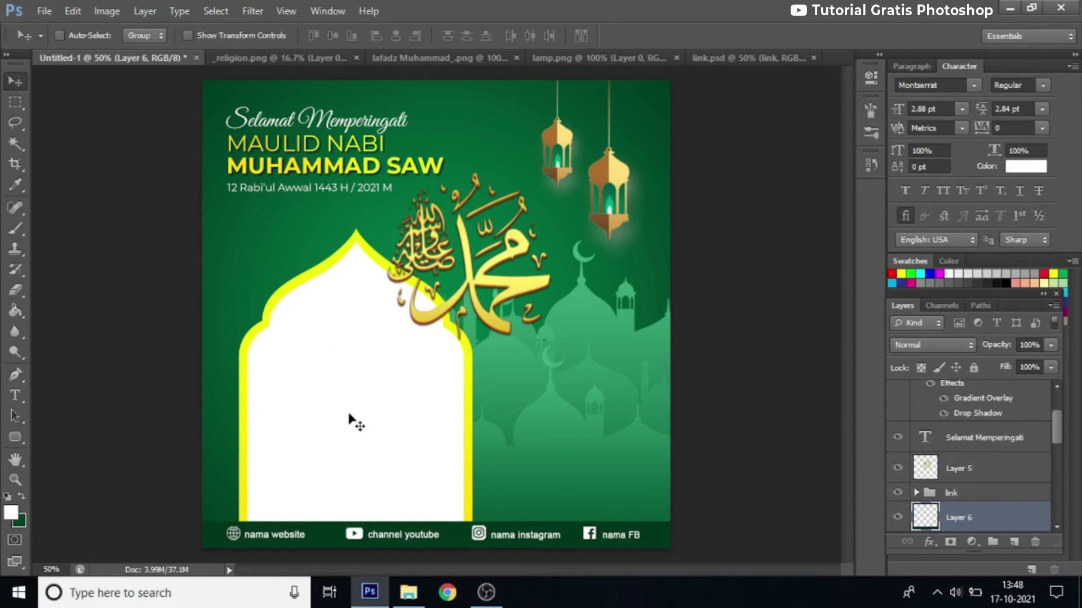
Load Layer 3 copy's white arch as a selection and browse its layer effects
right_click(333, 354)
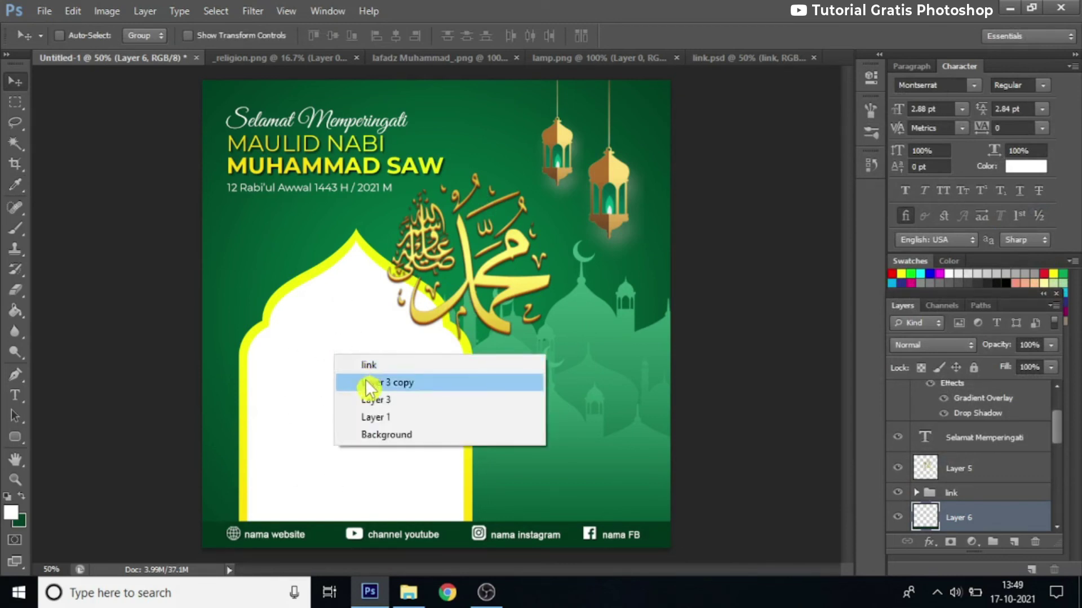
click(369, 379)
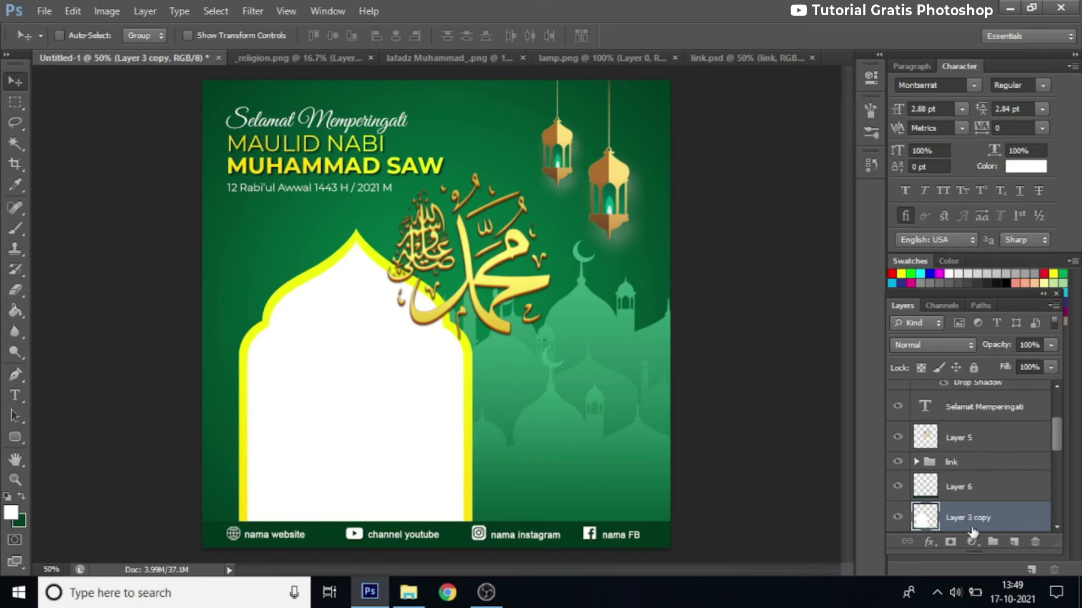
key(ctrl)
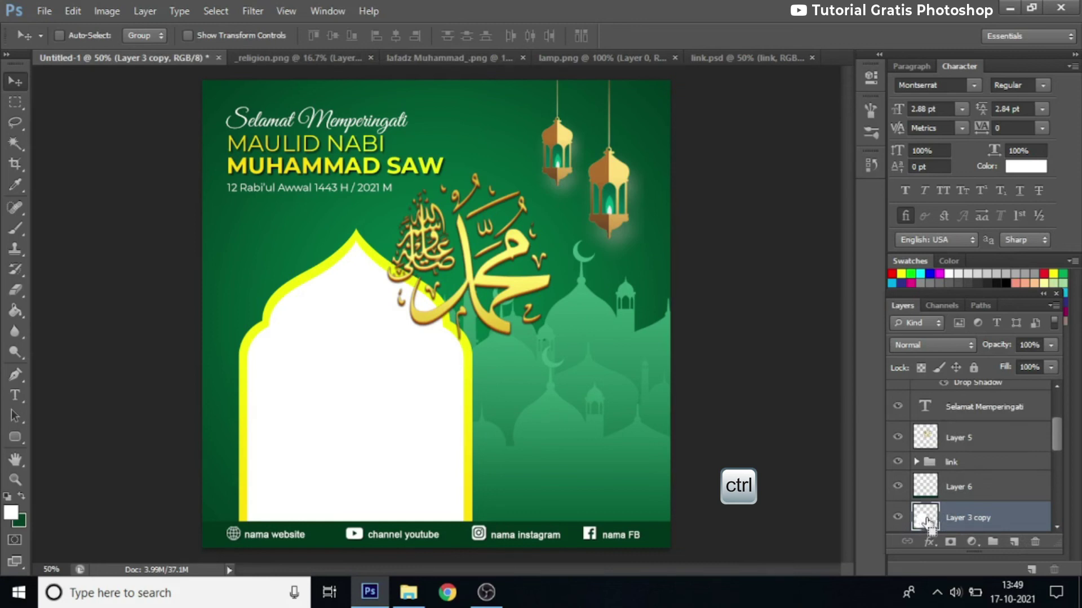
ctrl+click(927, 523)
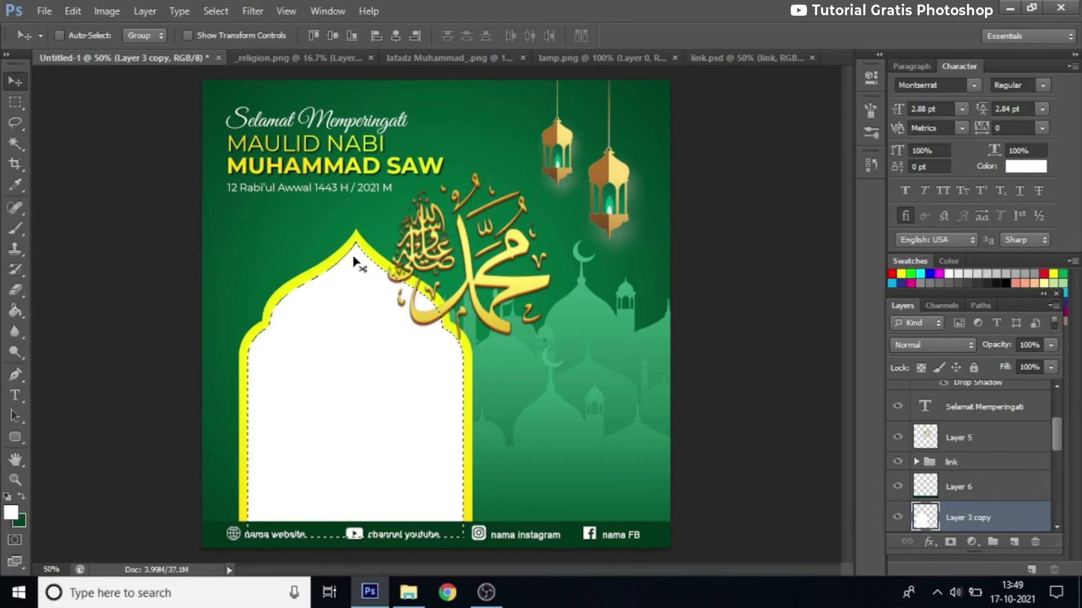
click(927, 542)
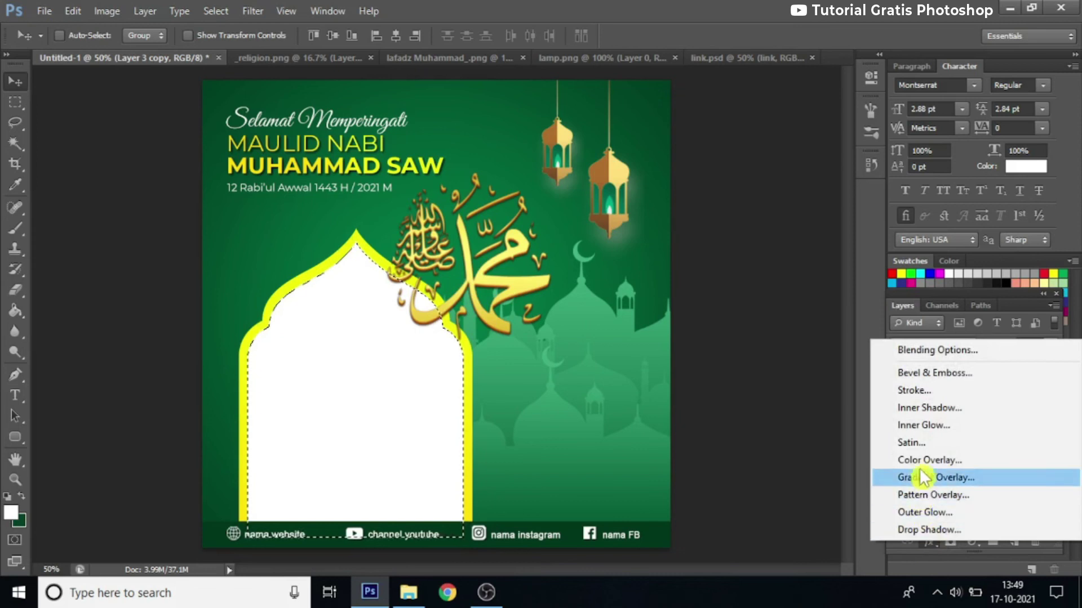
Apply an Inner Shadow to Layer 3 copy's white arch: 75% opacity, 5 px distance, 41 px size
click(926, 408)
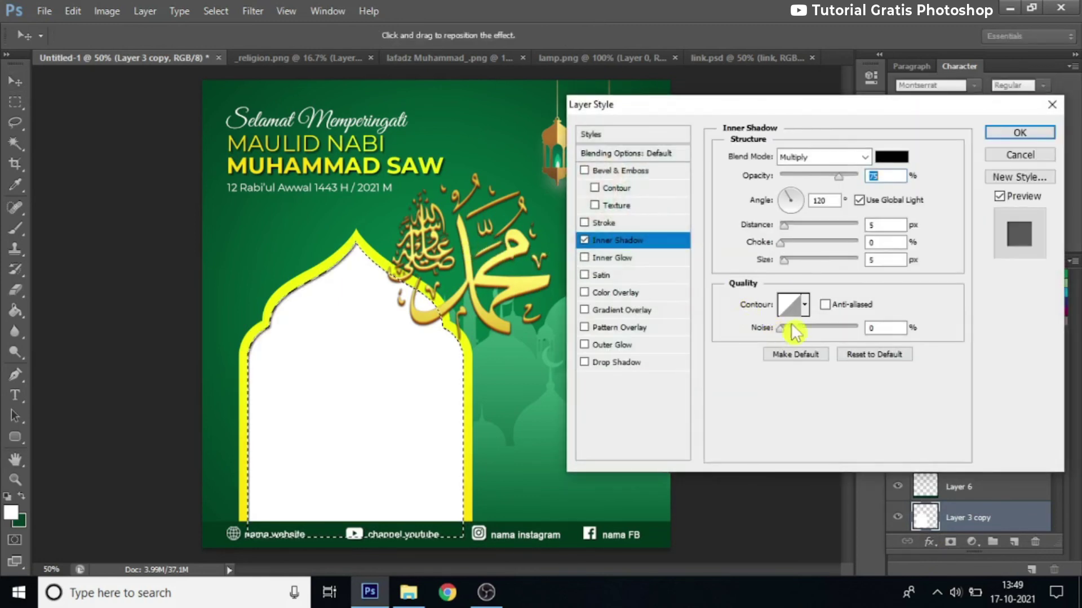
click(799, 261)
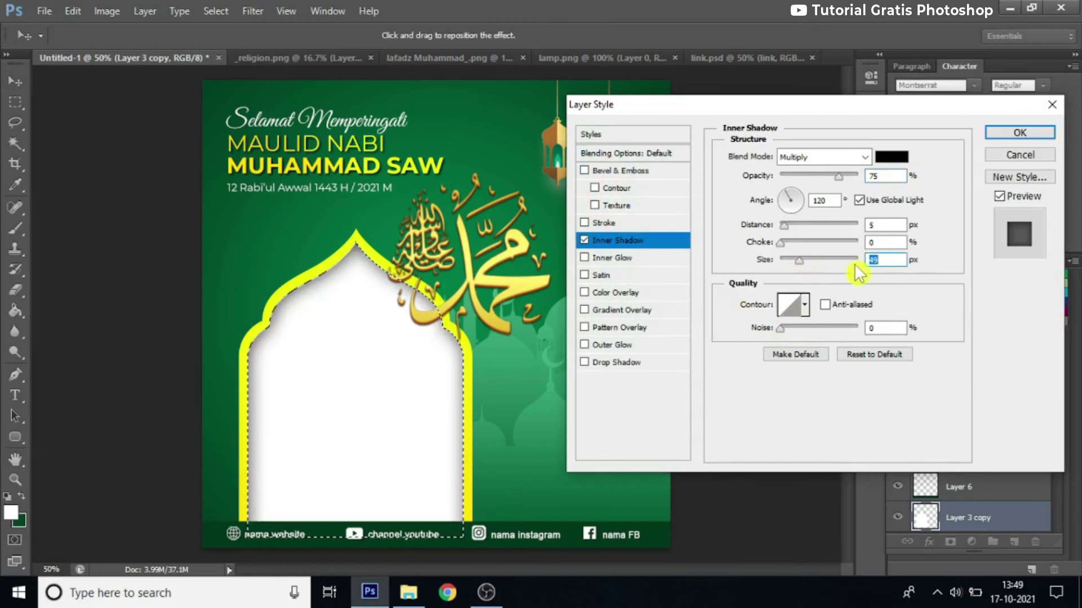
text(41)
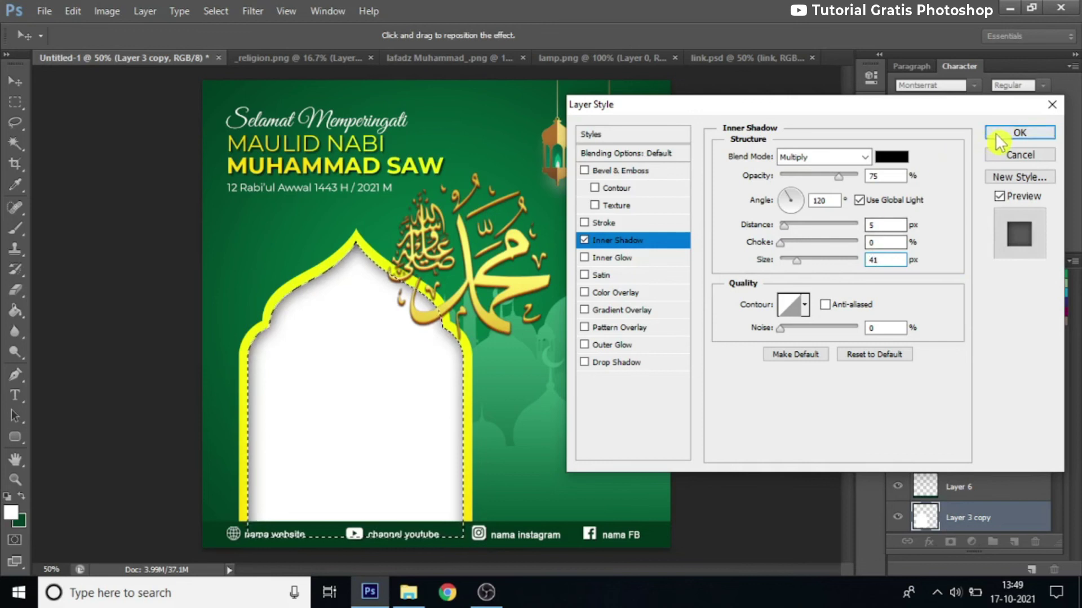
click(1023, 135)
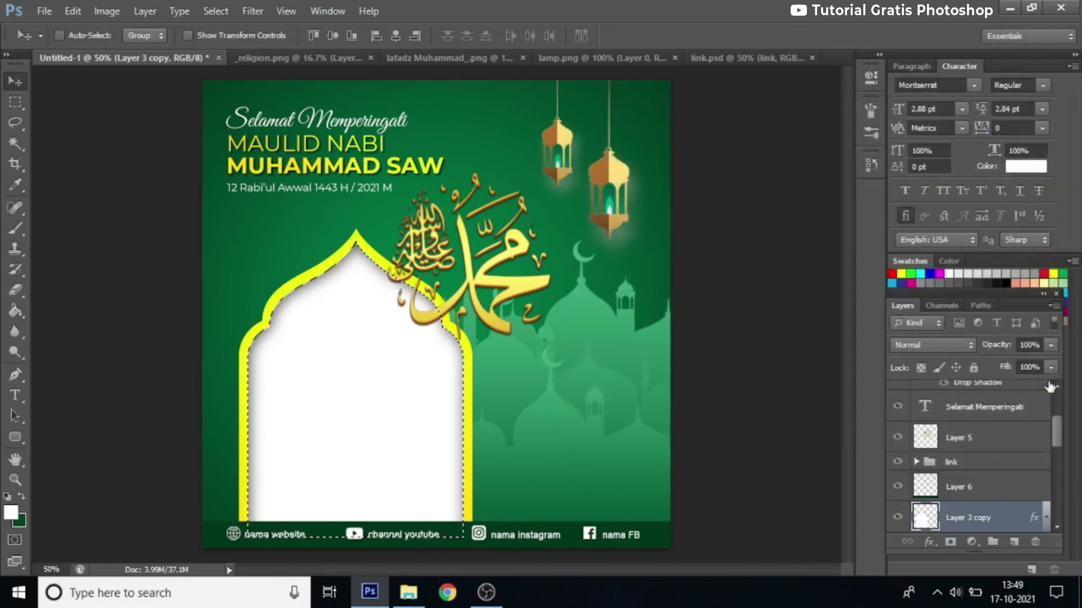
Reduce the arch layer's (Layer 3 copy) fill to 0%
click(1049, 370)
drag(1049, 389, 917, 397)
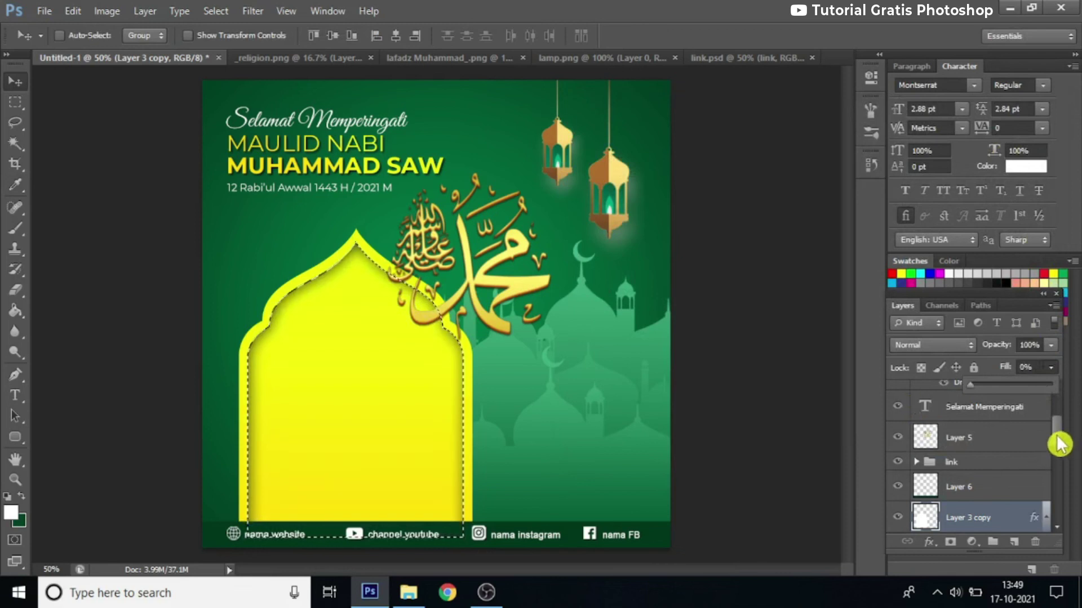
drag(1059, 442, 1069, 527)
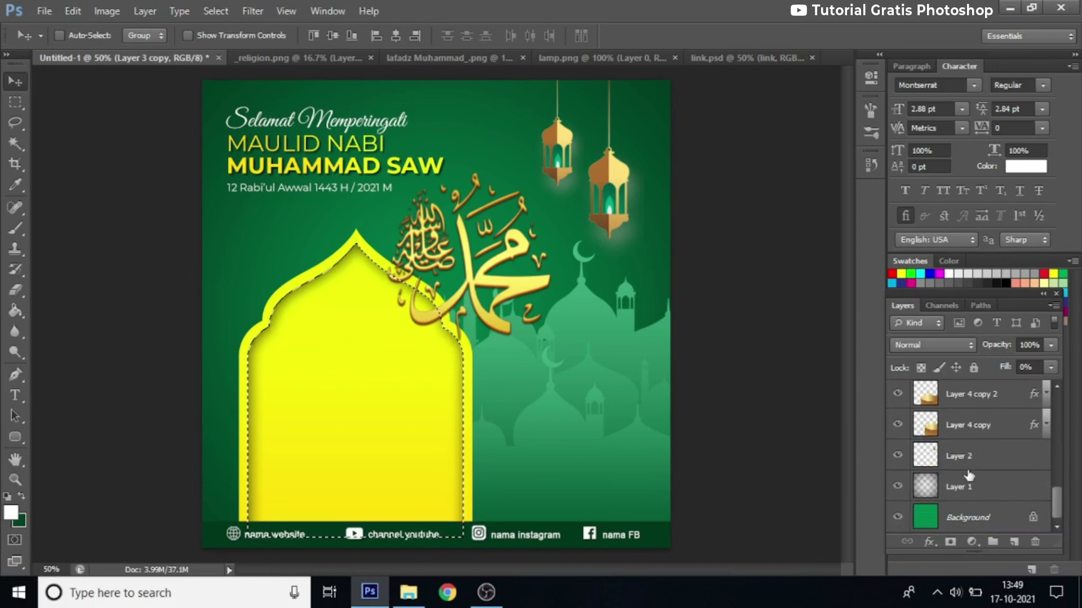
mouse_move(1058, 498)
mouse_down()
mouse_move(1061, 453)
mouse_move(1048, 469)
mouse_up()
Delete the arch interior from Layer 3, Layer 2 copy, Layer 4, Layer 4 copy 2, Layer 4 copy and Layer 1
click(974, 442)
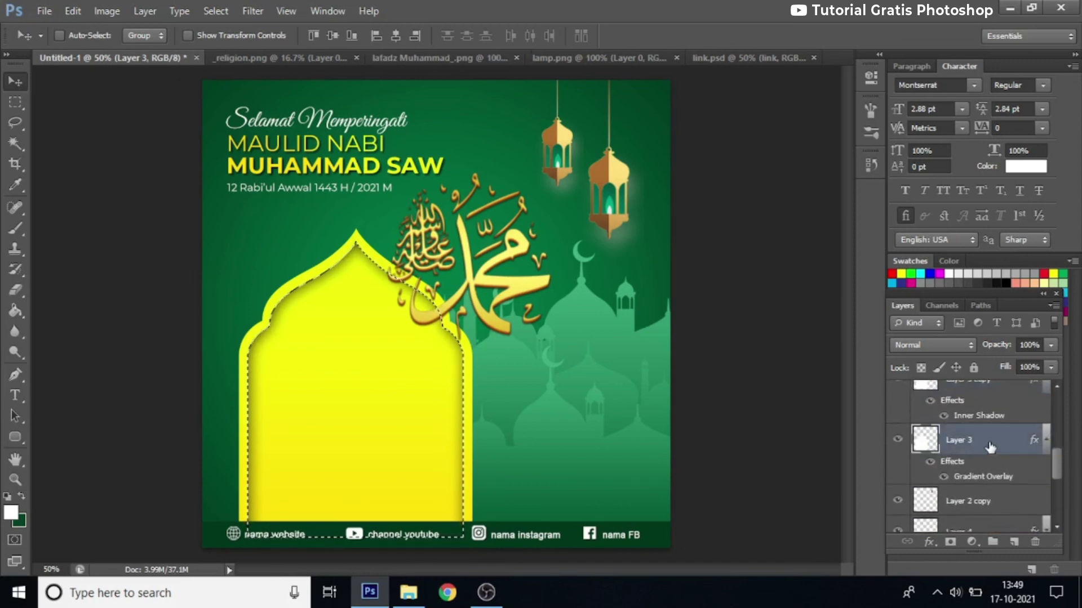
key(Delete)
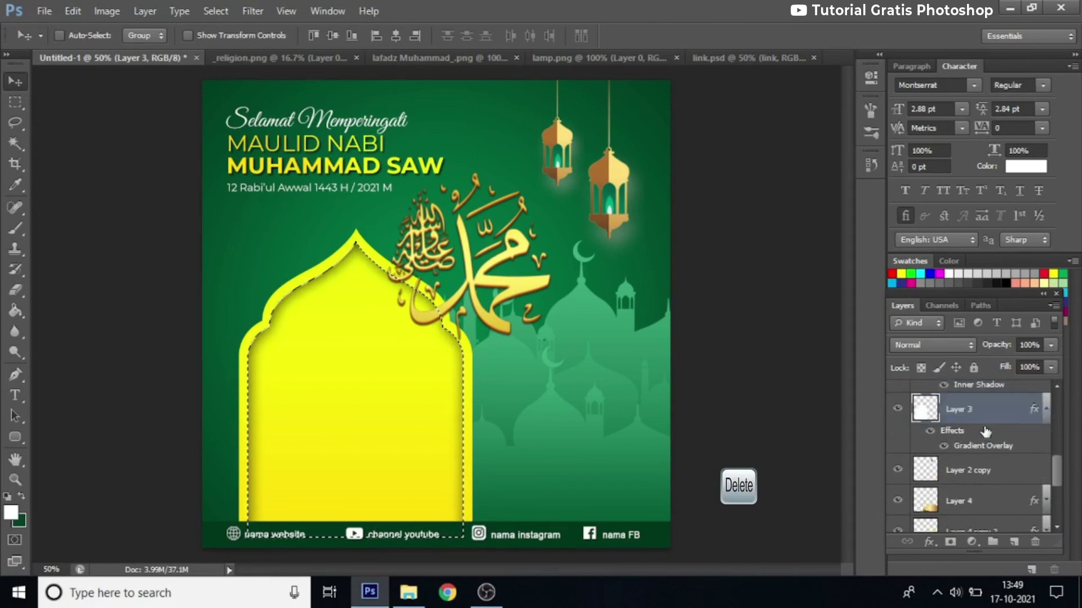
scroll(984, 432, down, 1)
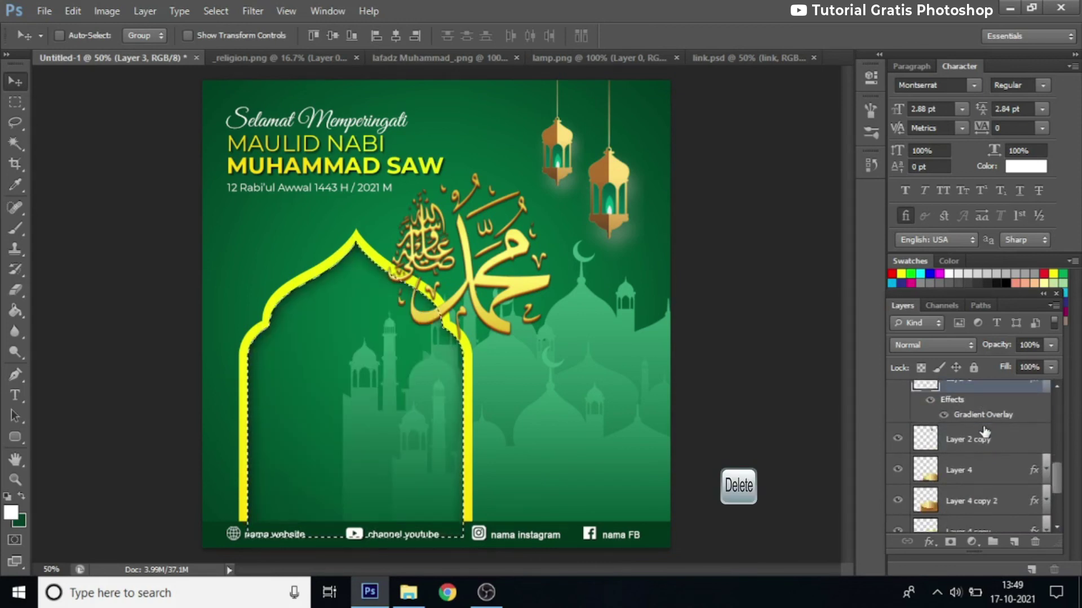
click(983, 449)
click(983, 472)
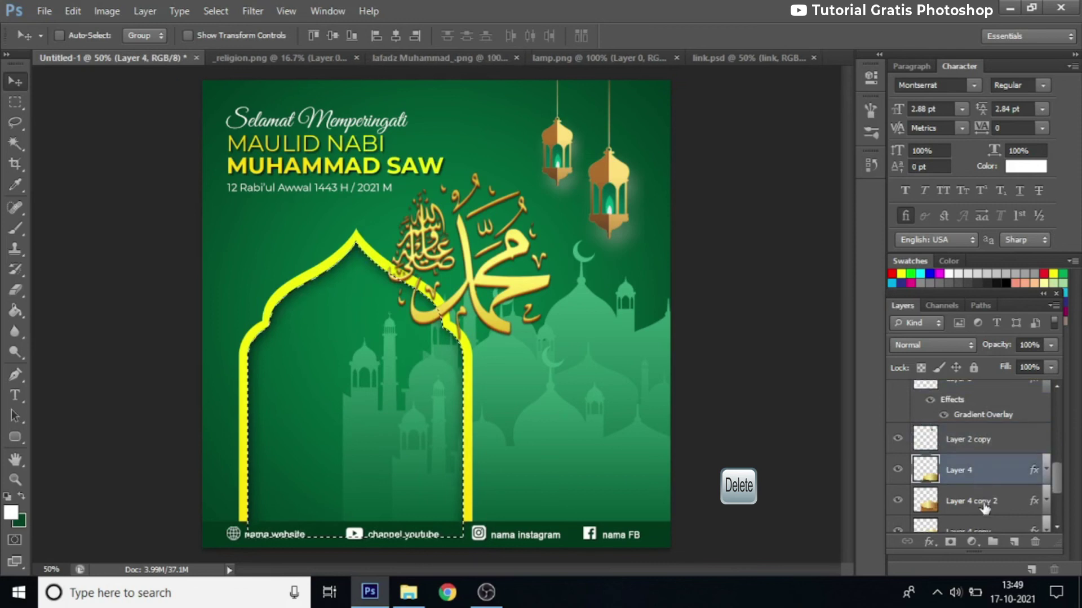
click(984, 507)
scroll(981, 501, down, 2)
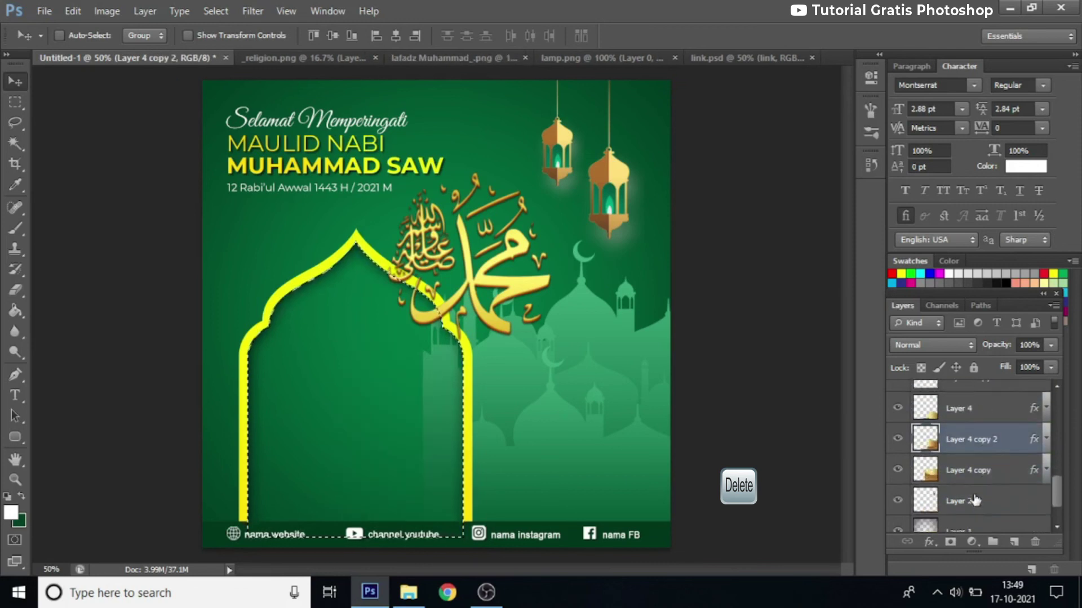
click(969, 469)
scroll(969, 480, down, 2)
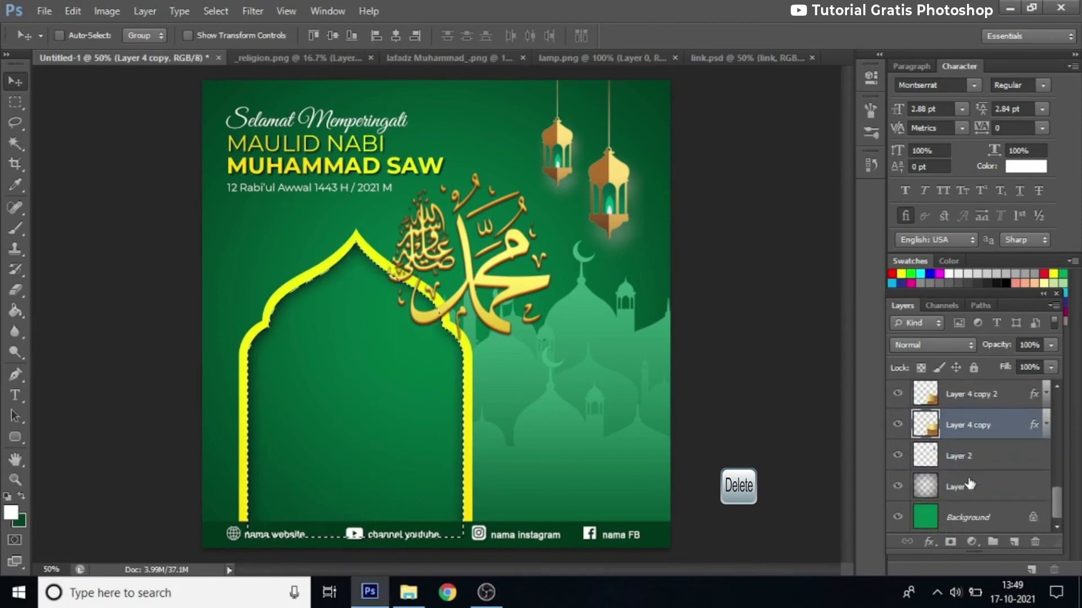
click(969, 487)
key(Delete)
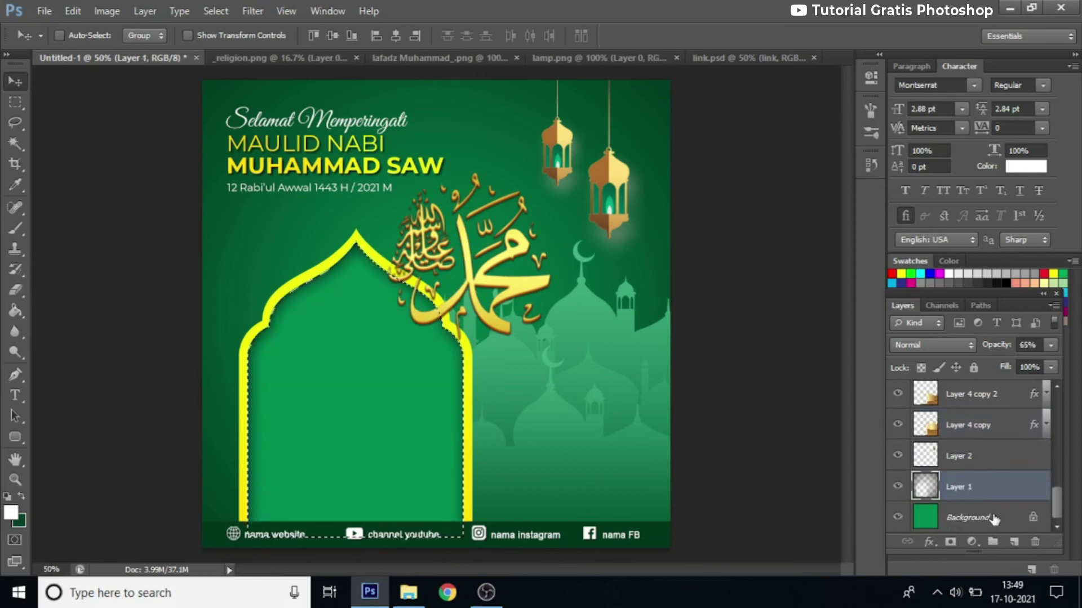
Convert the Background into Layer 0 and delete its arch area so the interior becomes transparent
double_click(992, 518)
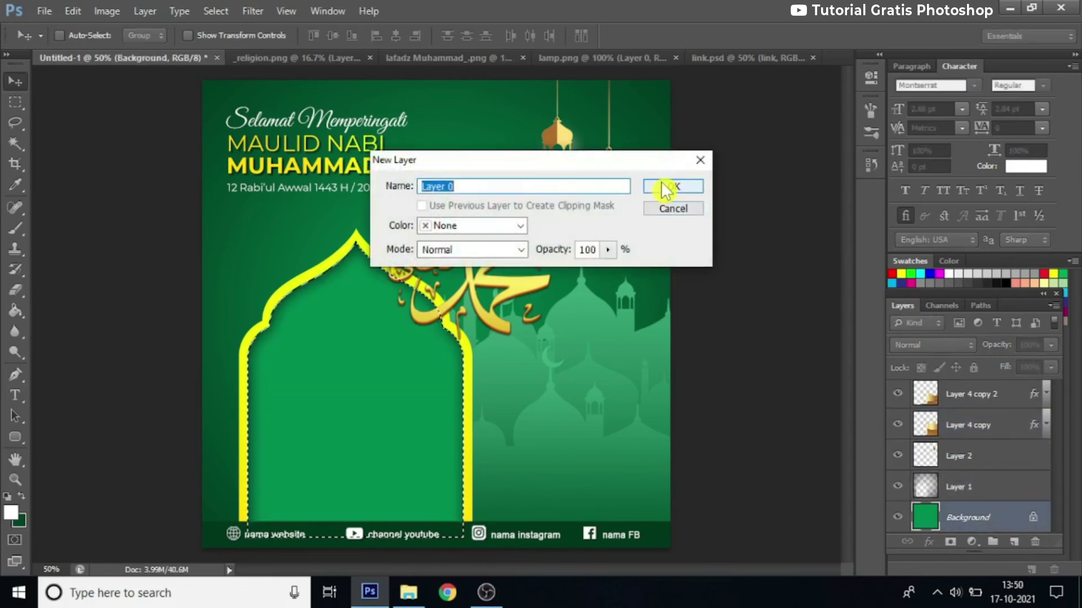
click(674, 184)
key(Delete)
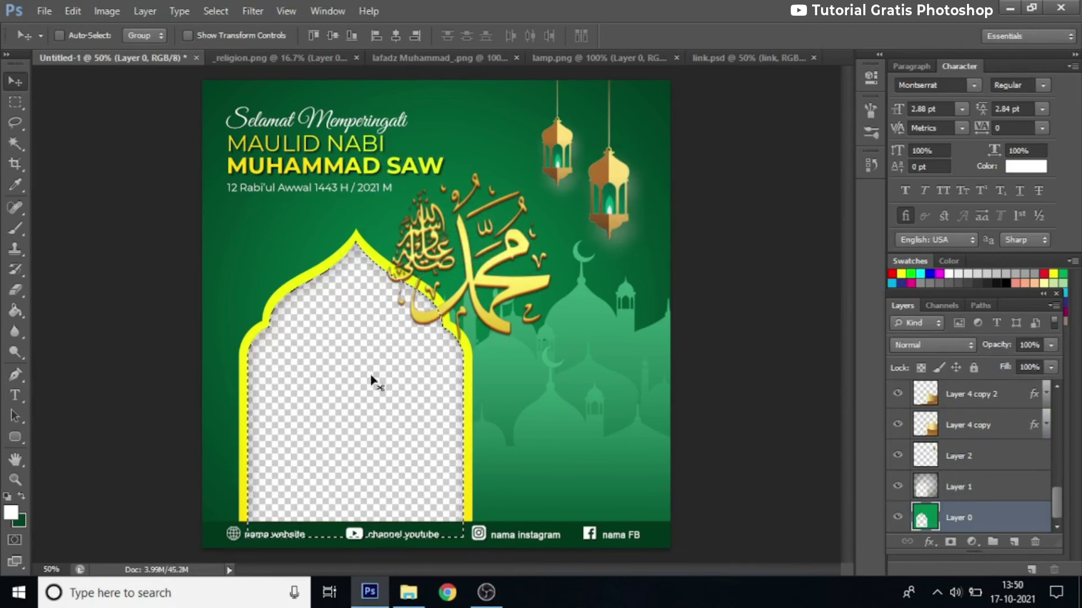
Save the document as Twibbon Maulid Nabi 1443H.psd in the Twibbon Maulid Nabi folder
click(44, 14)
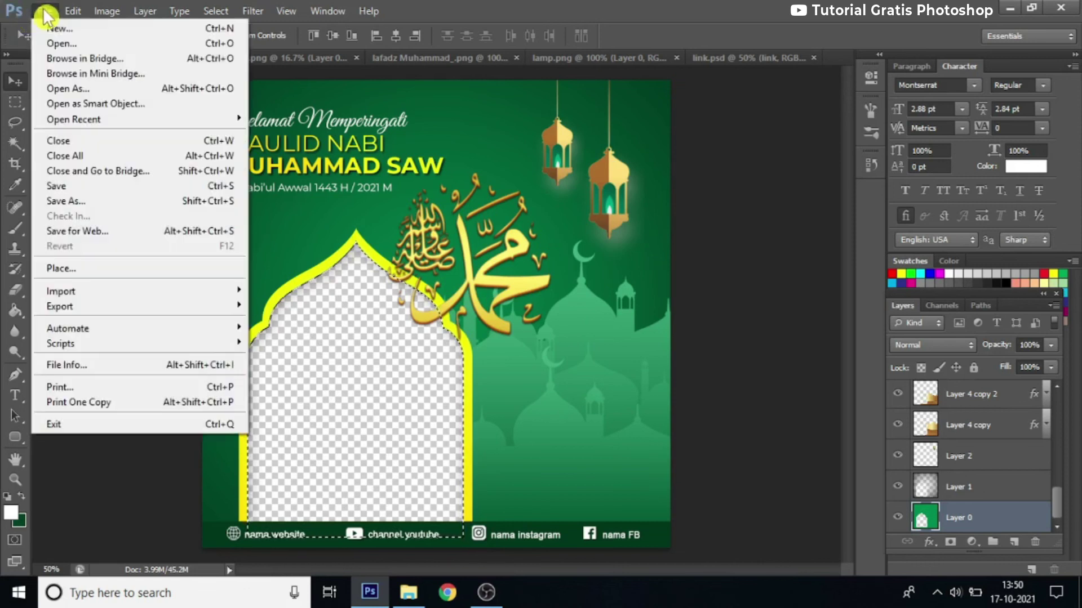
click(87, 187)
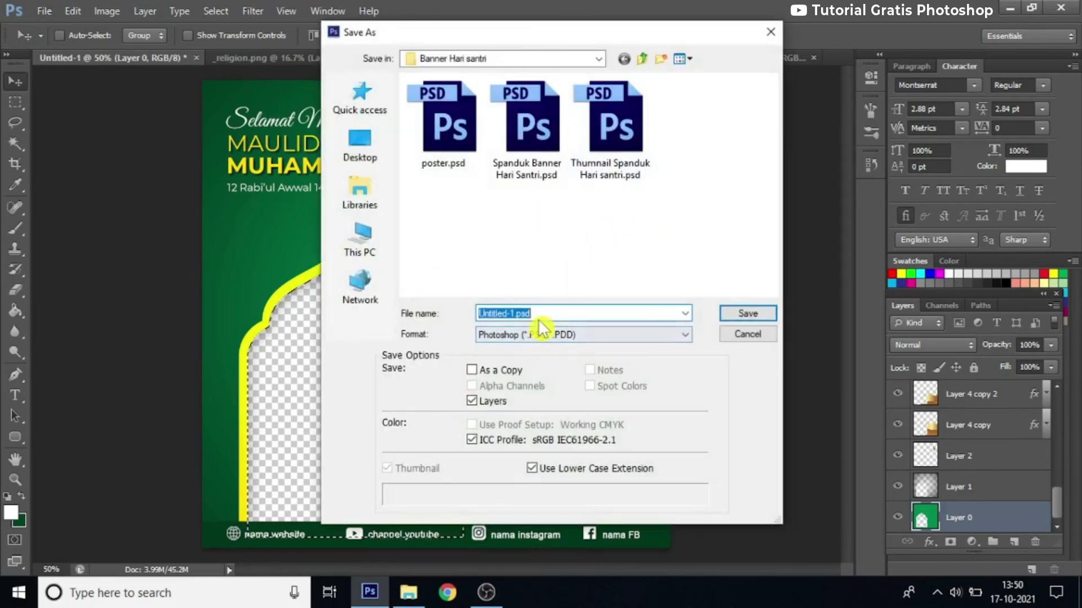
click(642, 58)
click(704, 128)
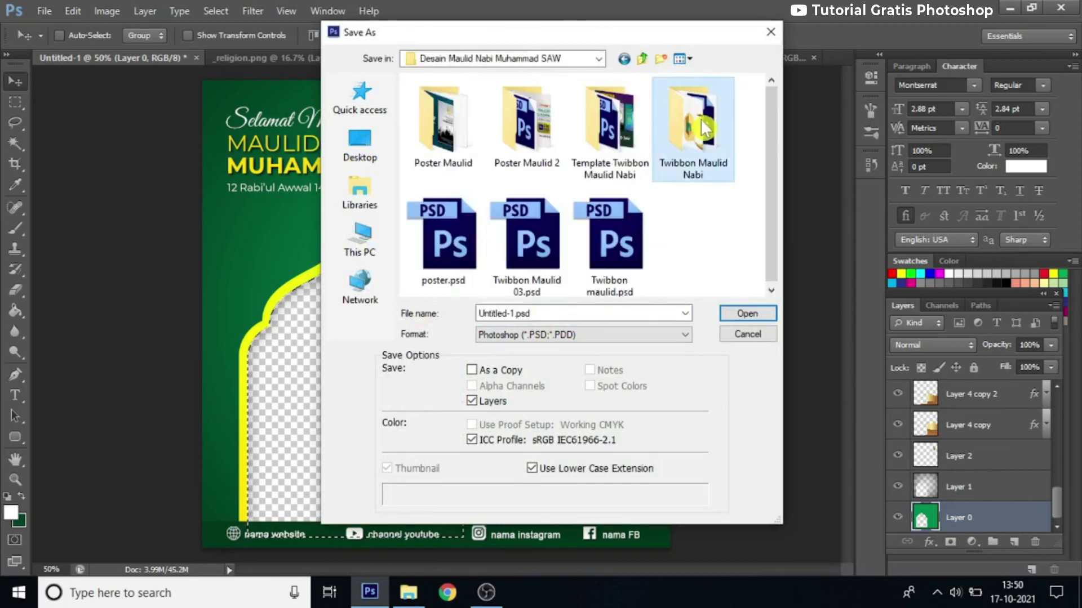
double_click(704, 129)
text(Twibbon Maulid Nabi 1443H)
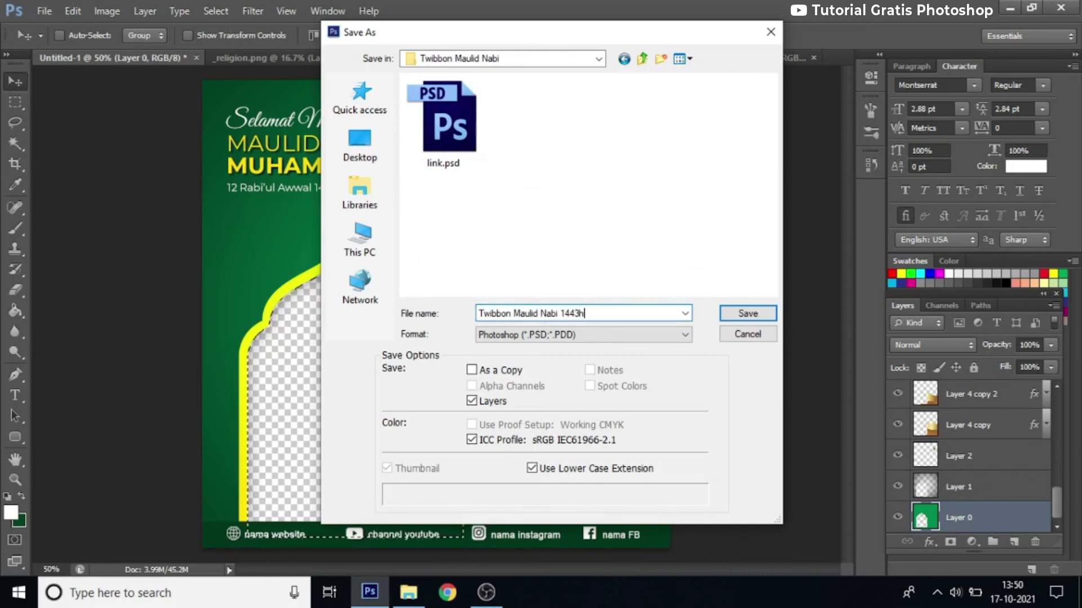
key(Return)
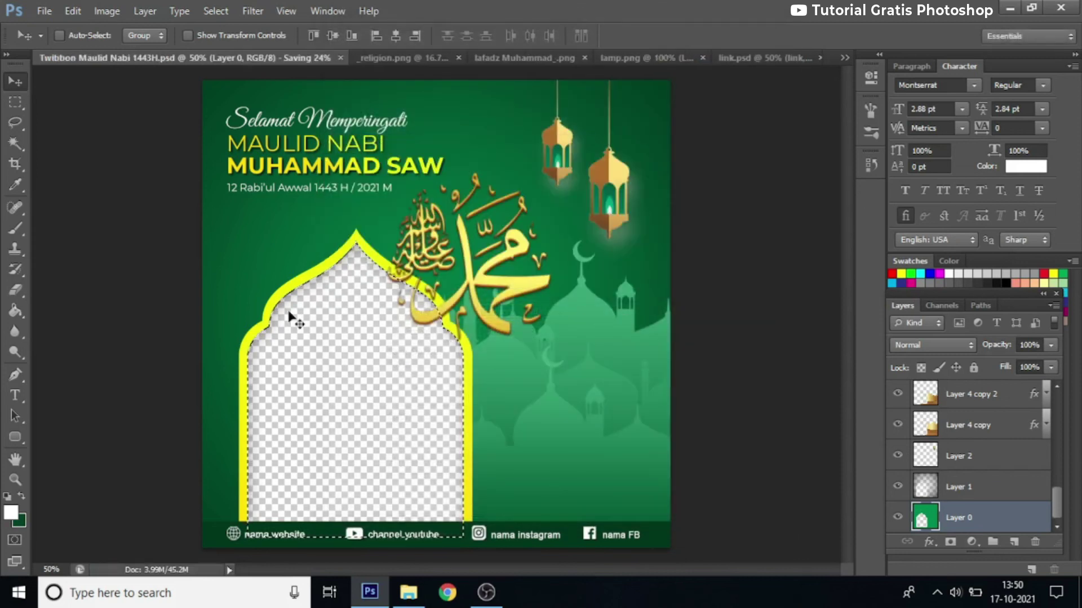
Merge all layers into a single Layer 0 and save a PNG copy with Smallest/Slow compression
click(1053, 305)
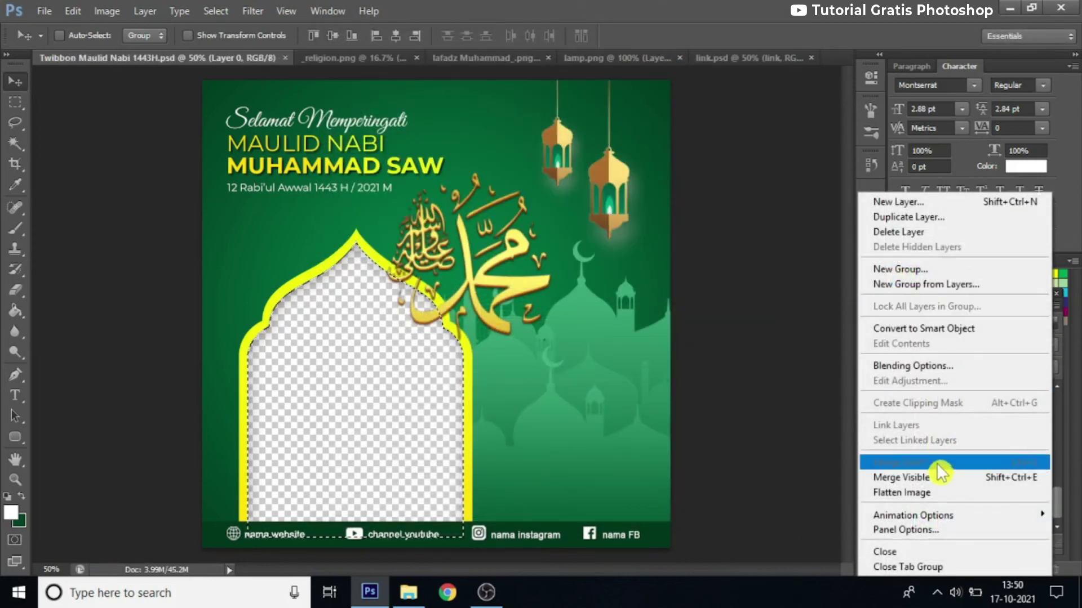
click(938, 479)
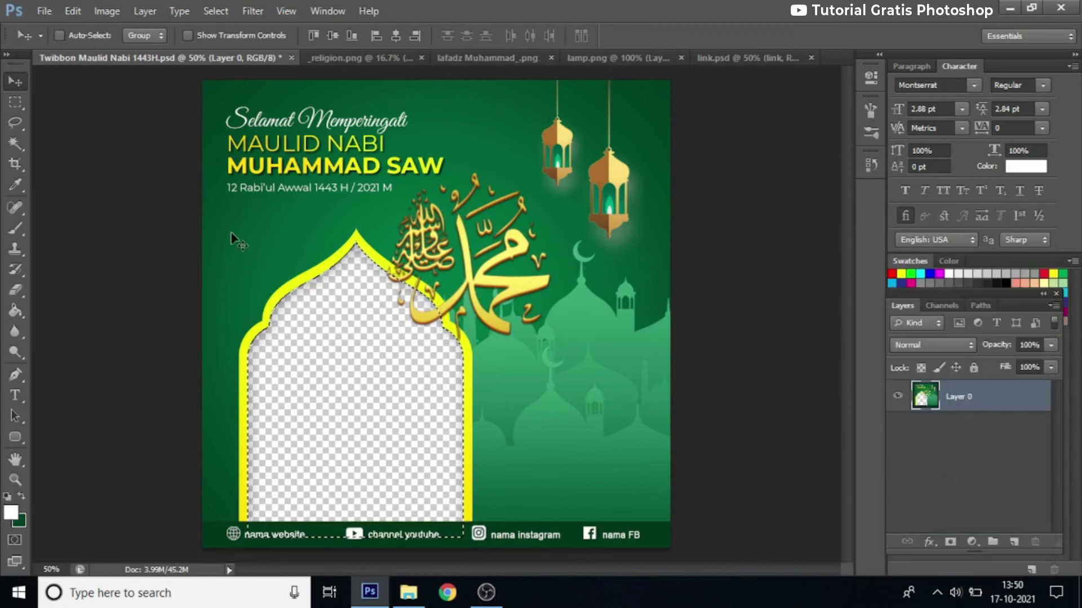
click(43, 12)
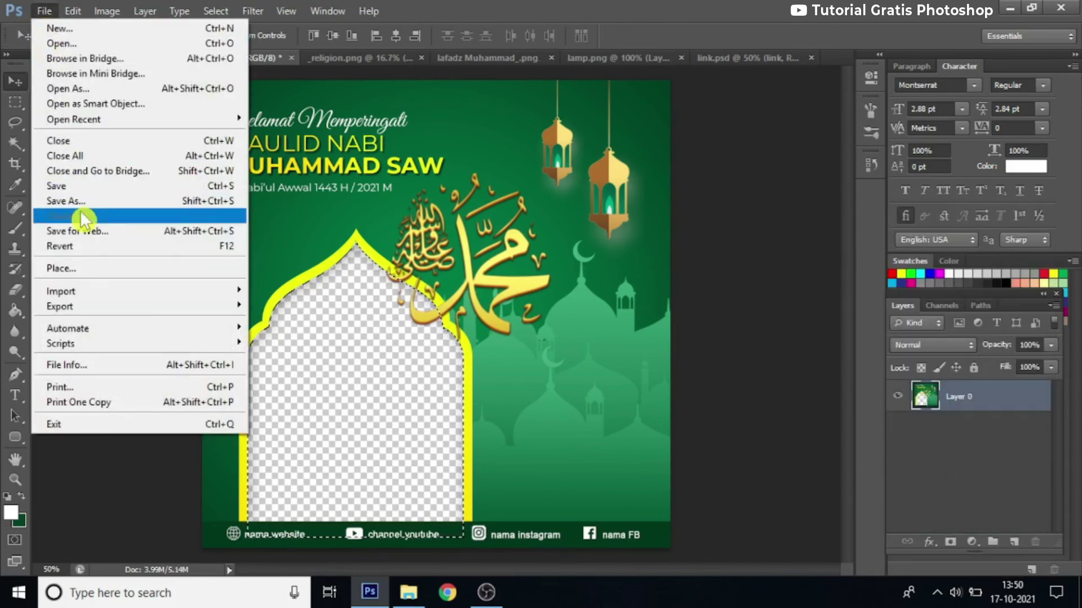
click(57, 201)
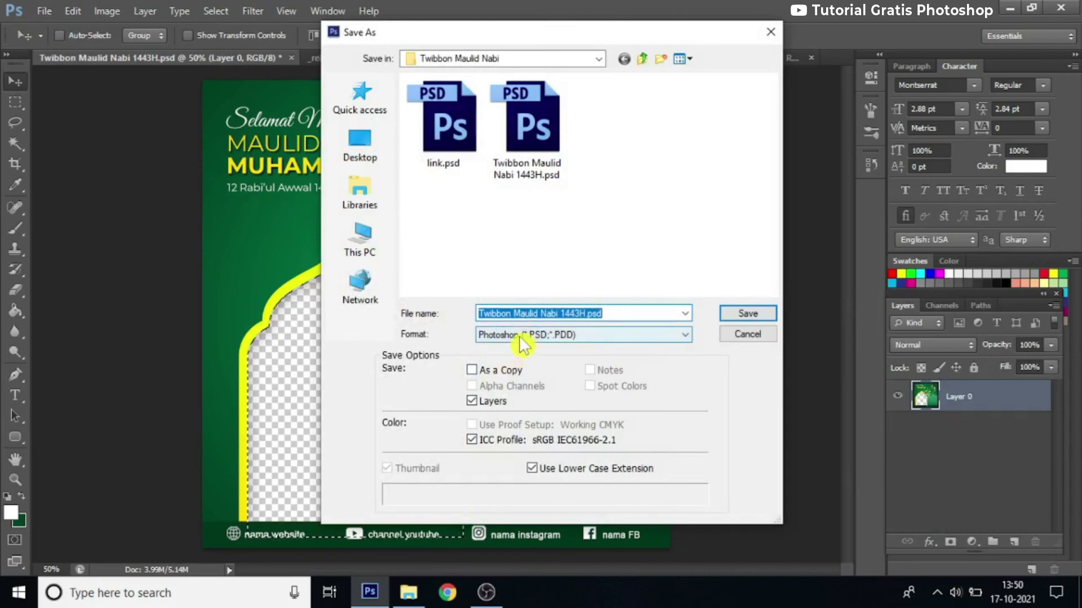
click(519, 336)
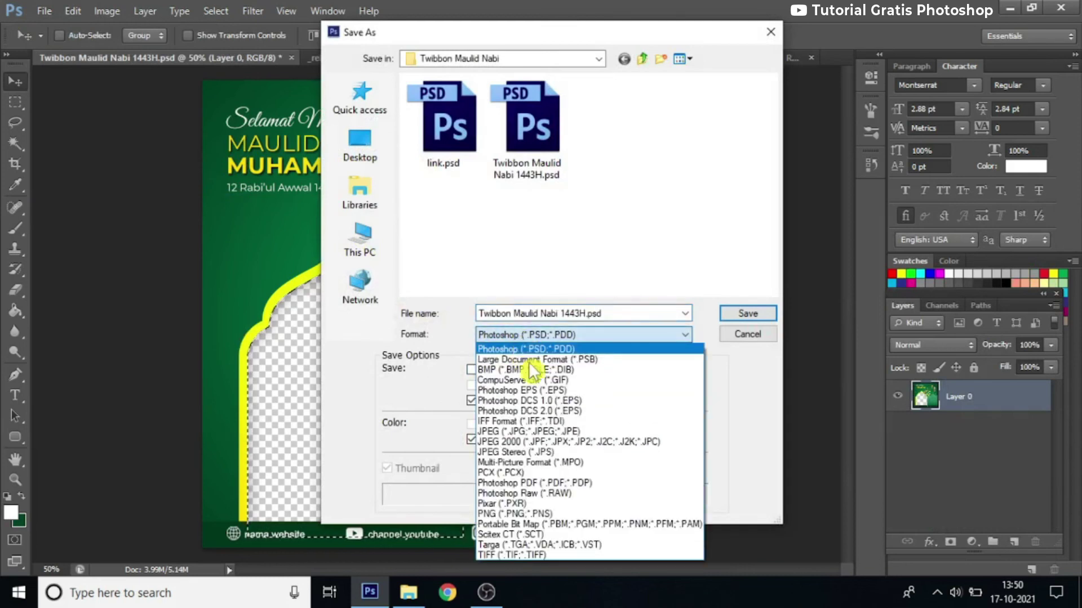
click(550, 513)
click(733, 314)
click(583, 181)
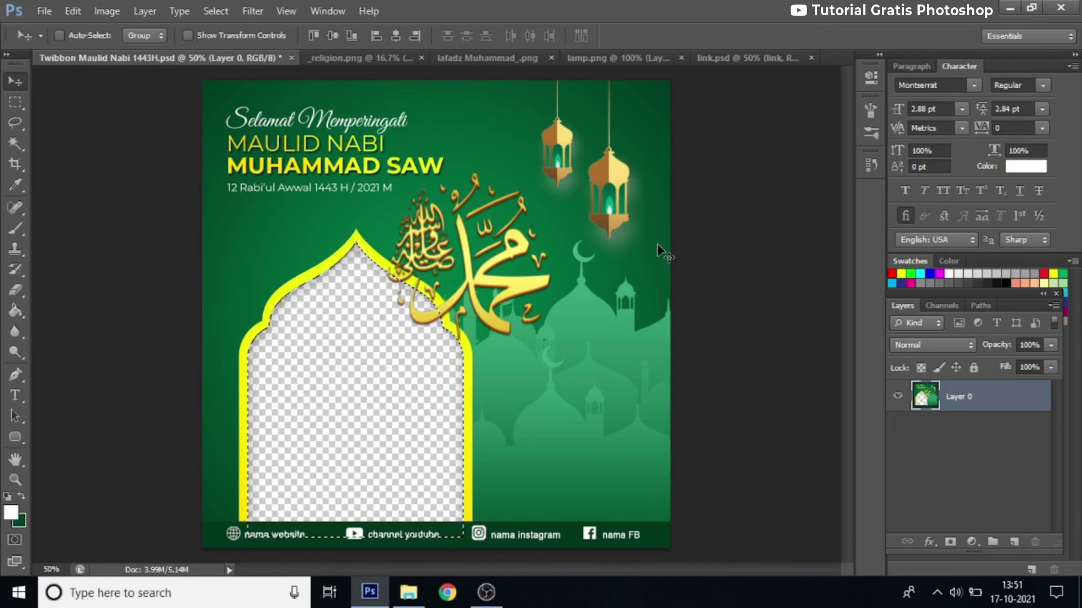